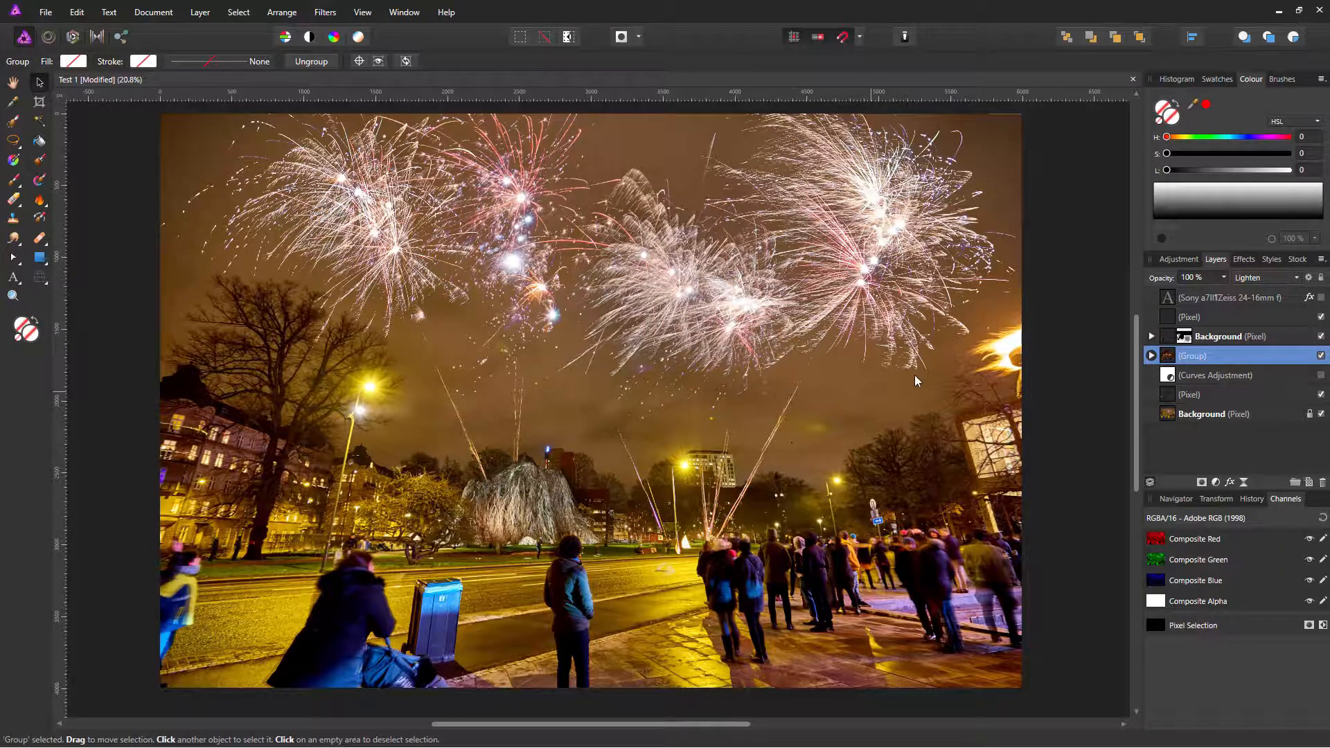
Step: Make the camera-and-lens caption text layer visible above the fireworks composite
left_click(1321, 297)
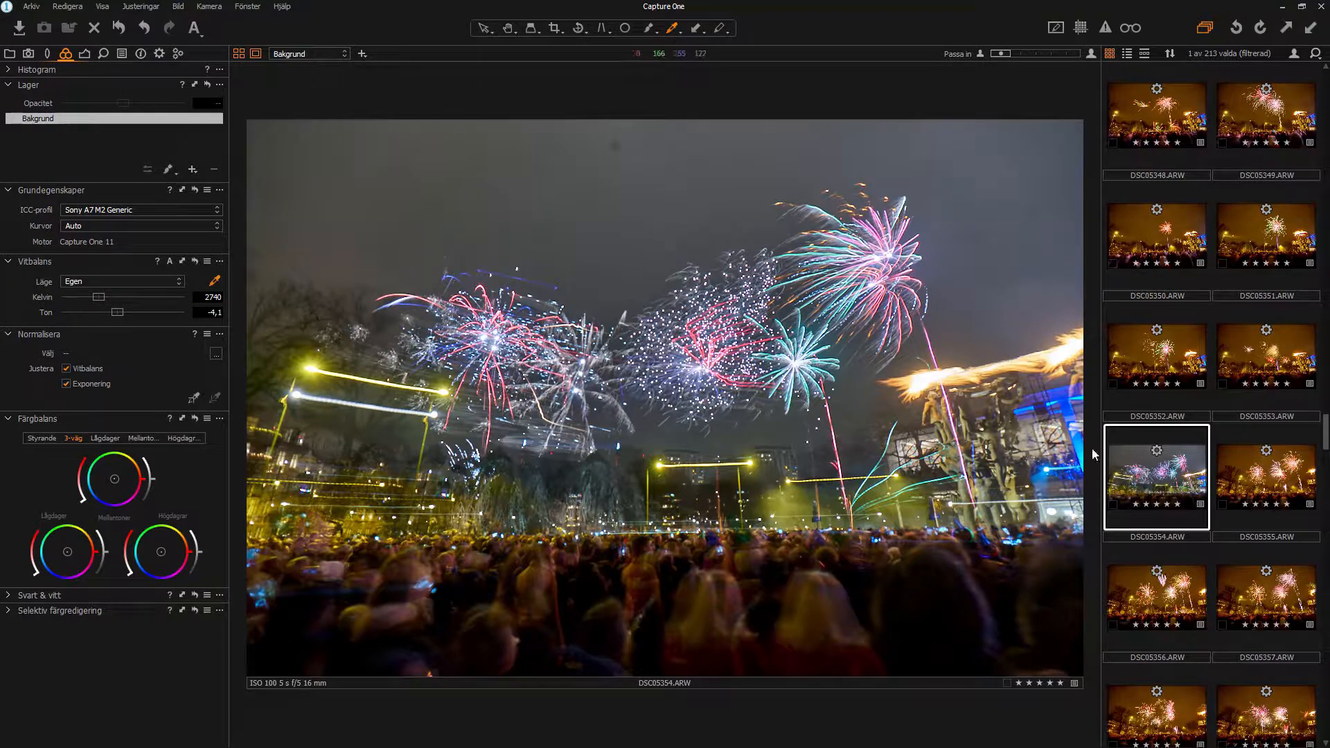
Step: Reset all earlier adjustments on DSC05354
right_click(1168, 478)
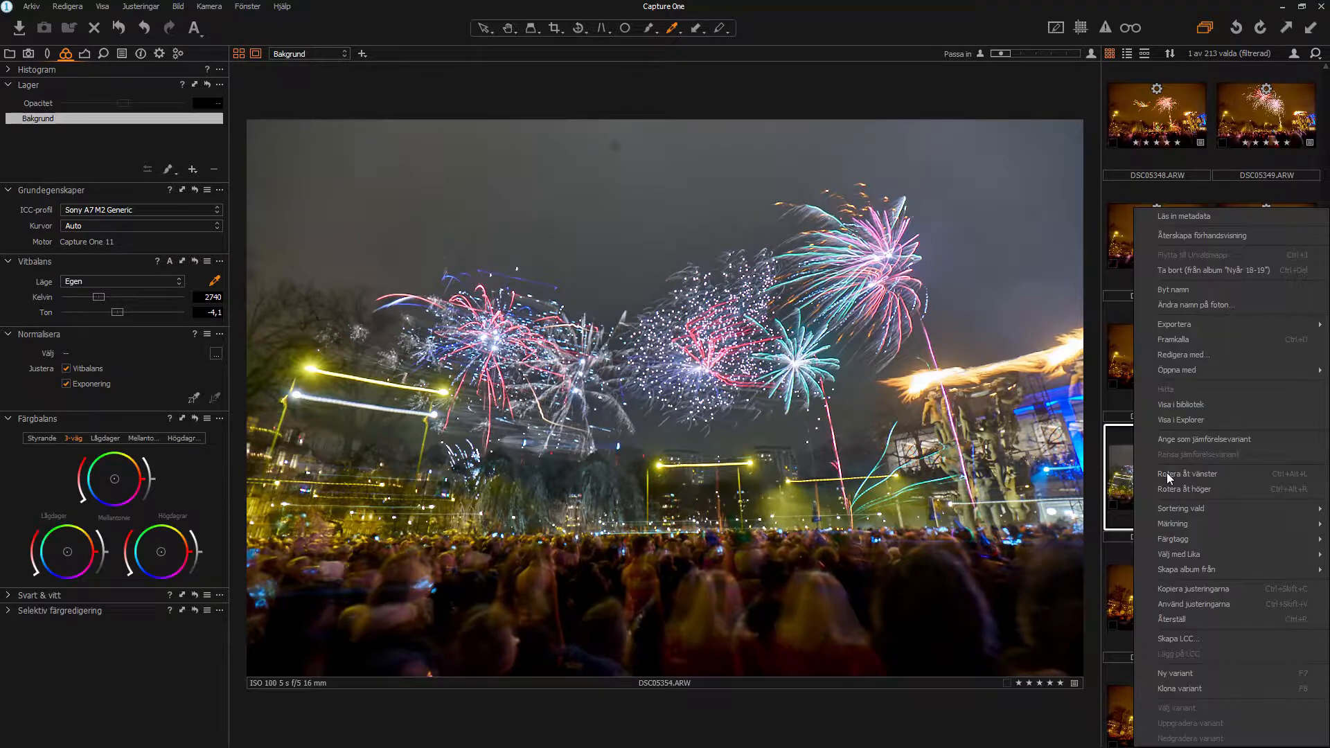
left_click(1200, 629)
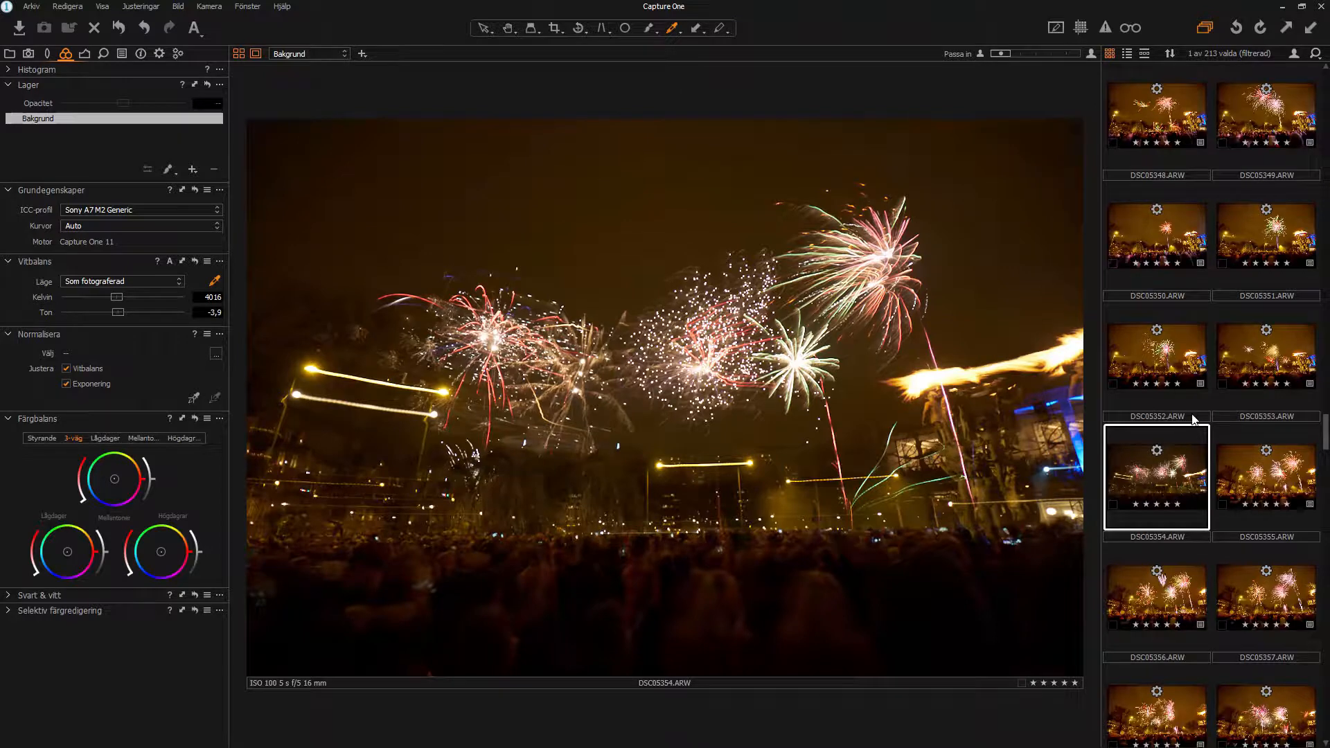
scroll(1190, 410, "up", 4)
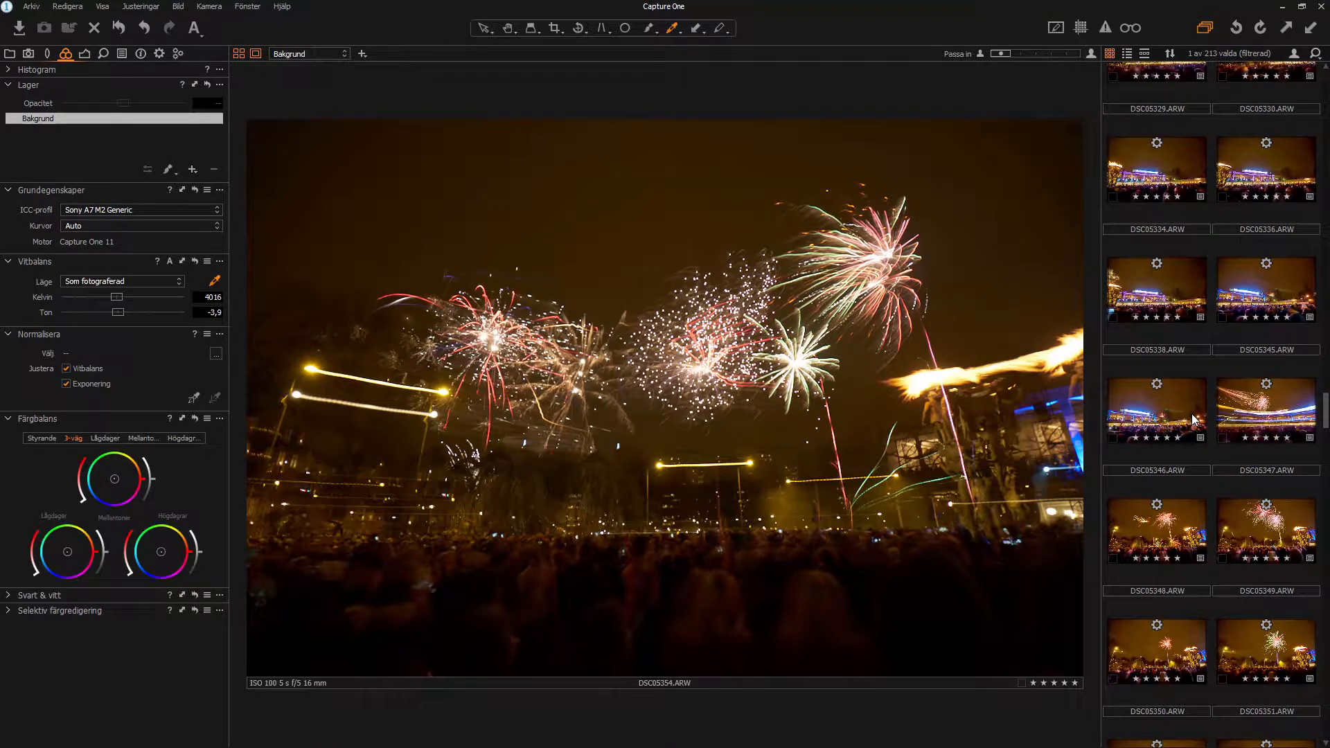
scroll(1218, 415, "down", 2)
Step: Compare neighbouring frames, then sample a custom 2728 K, tint -2.6 white balance on DSC05354
left_click(1251, 507)
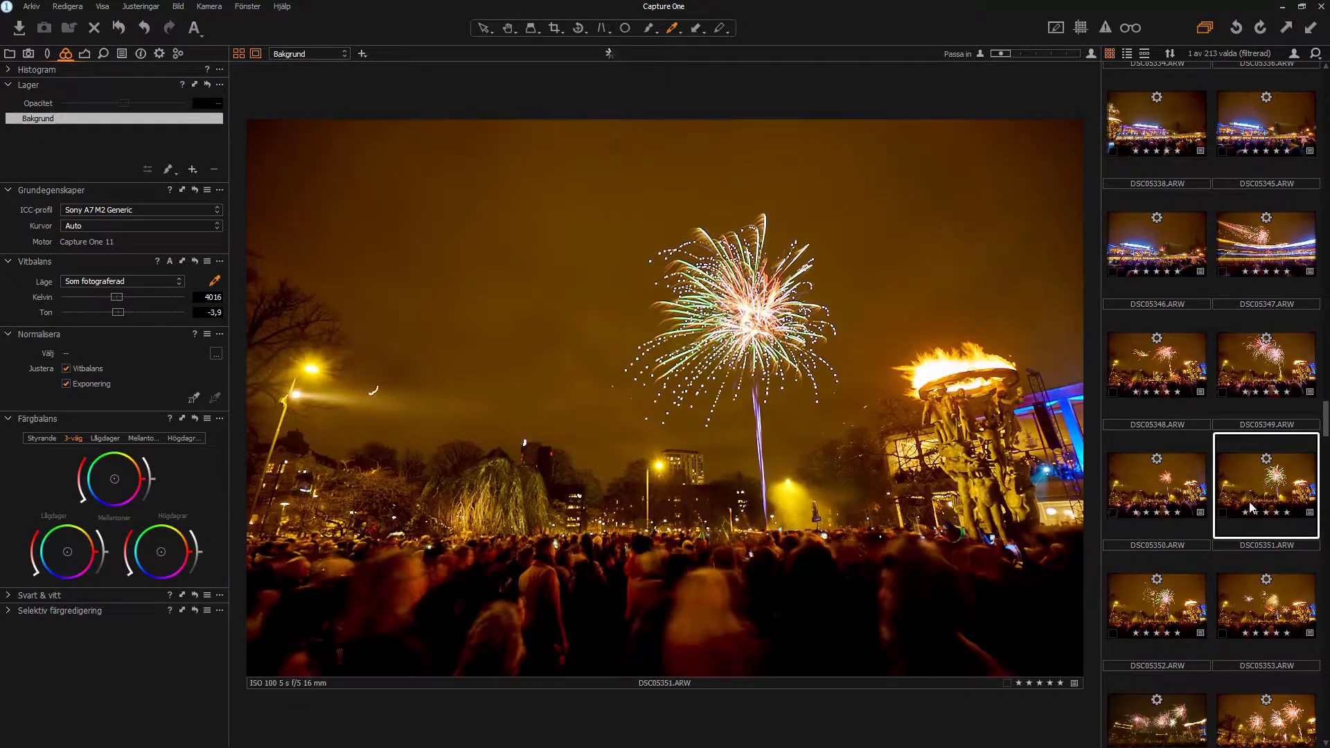
scroll(1238, 568, "down", 2)
left_click(1257, 443)
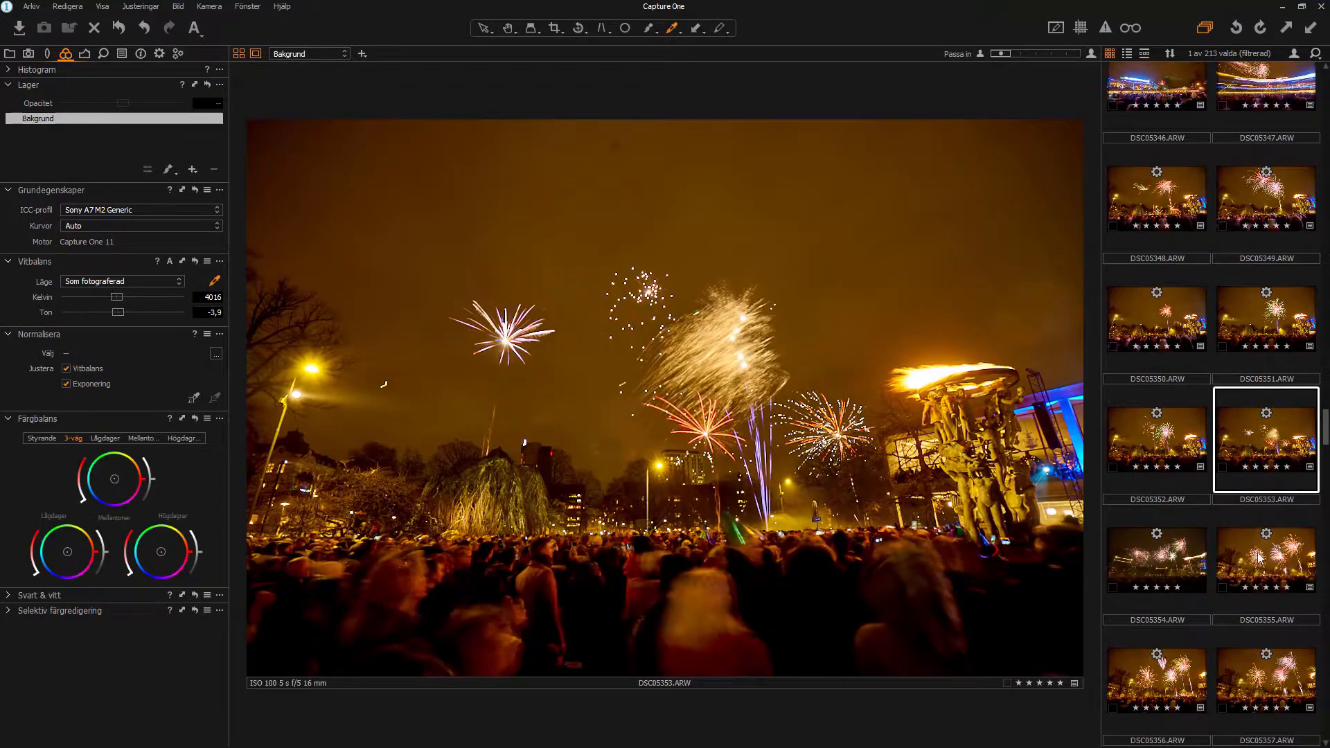
scroll(1259, 557, "down", 2)
left_click(1288, 399)
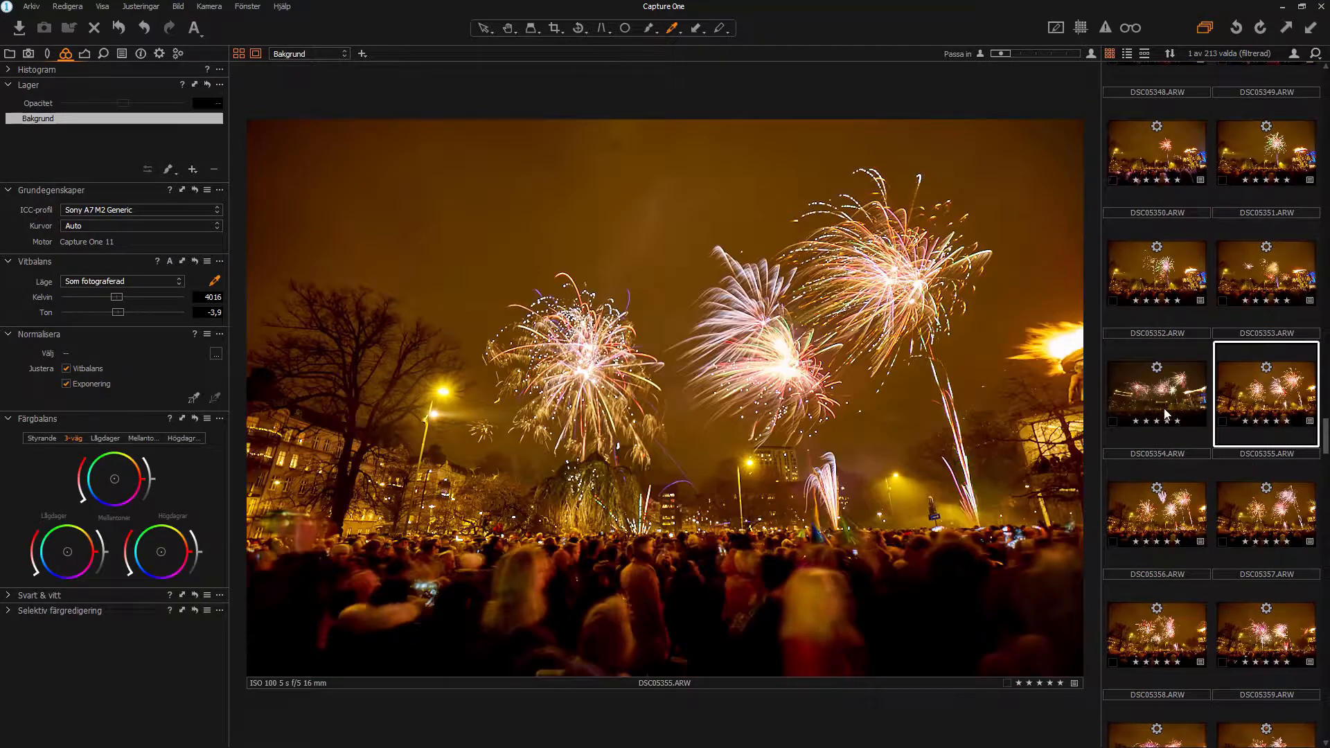
left_click(1159, 403)
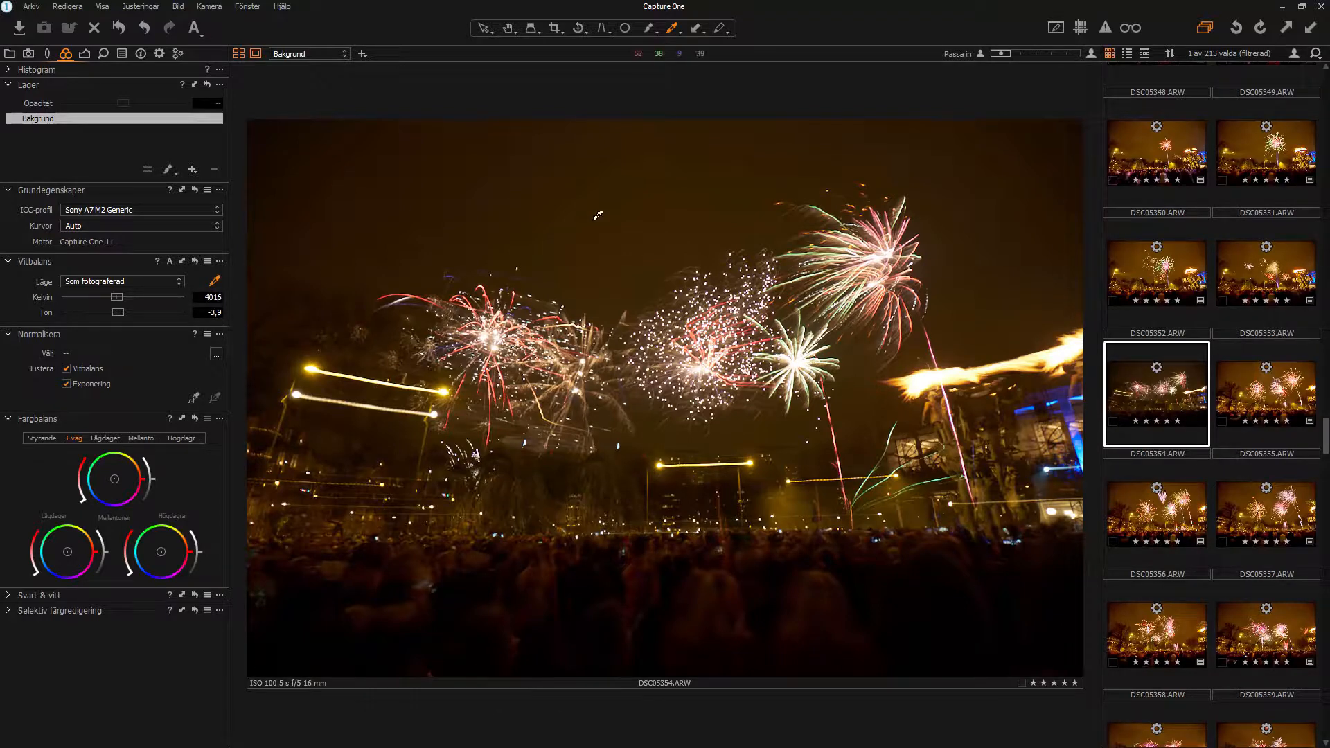
left_click(521, 171)
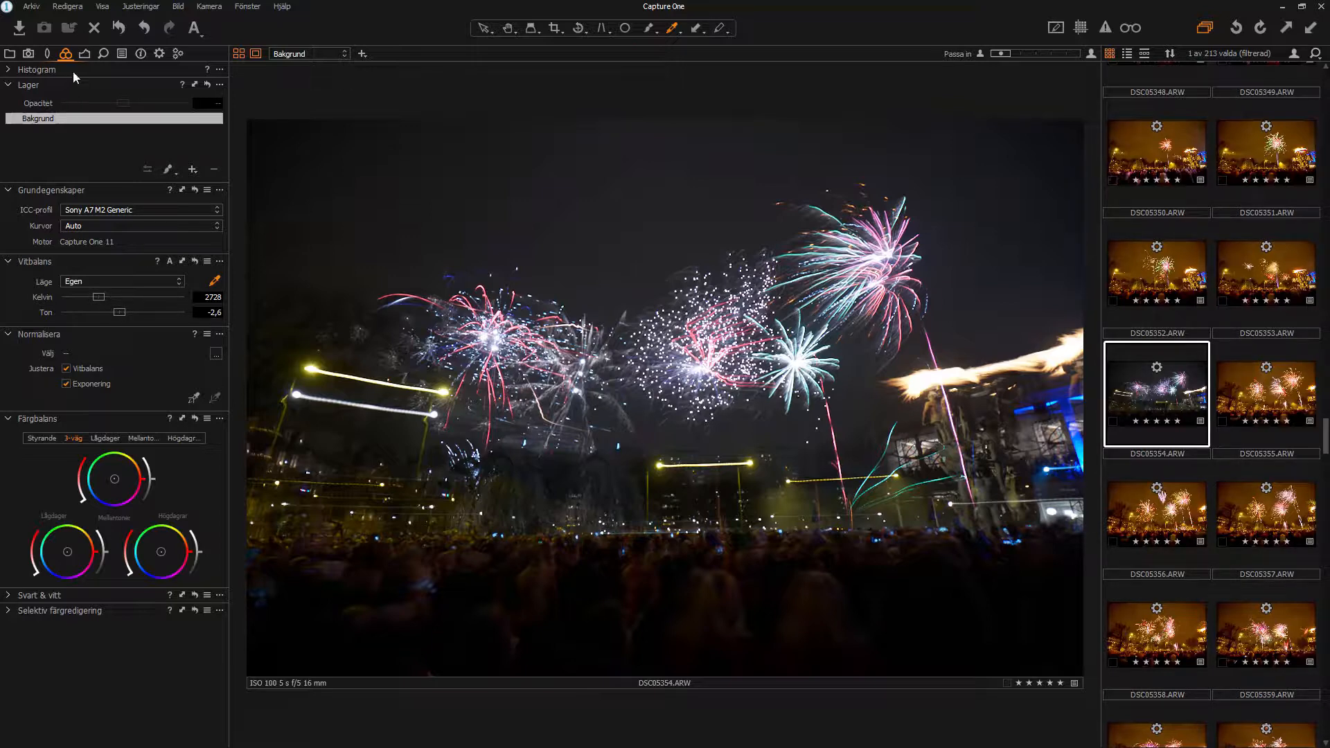
Step: Set exposure 0.13, contrast 2, HDR highlights 100 and shadows 75
left_click(85, 55)
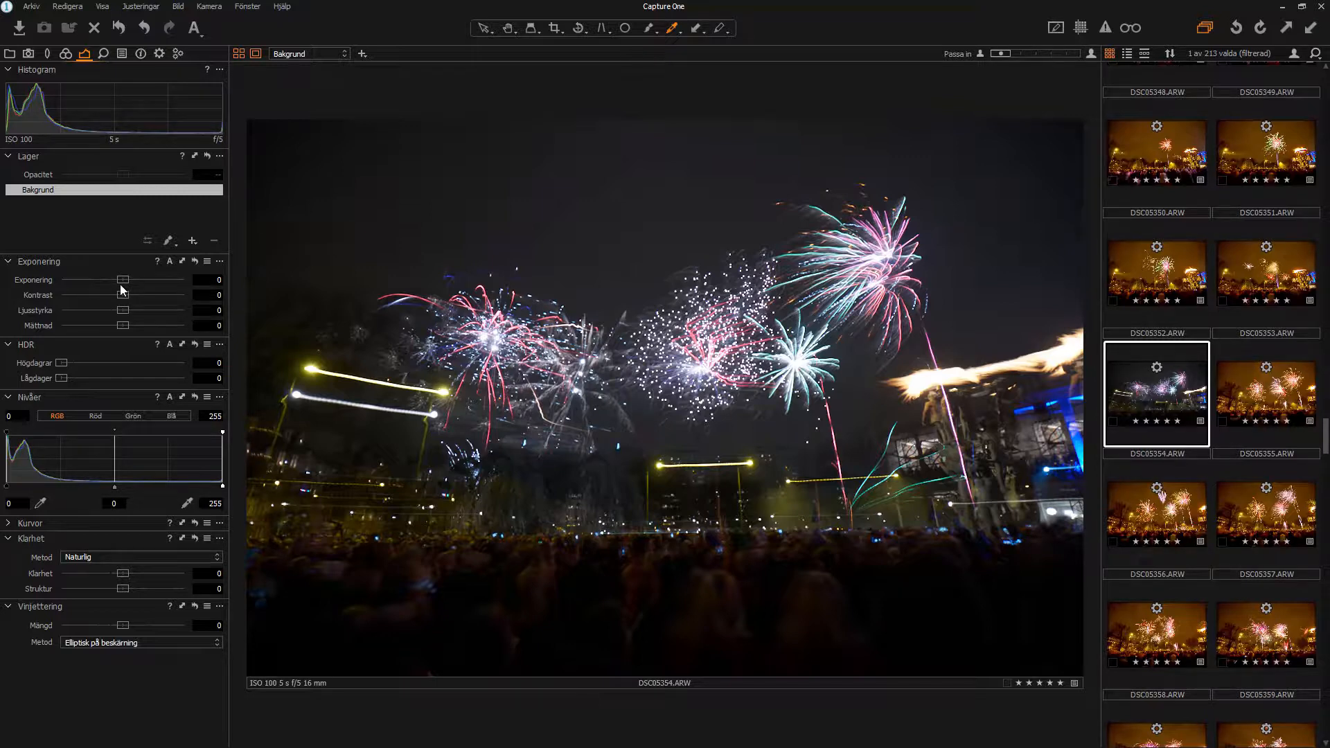
left_click_drag(121, 286, 130, 283)
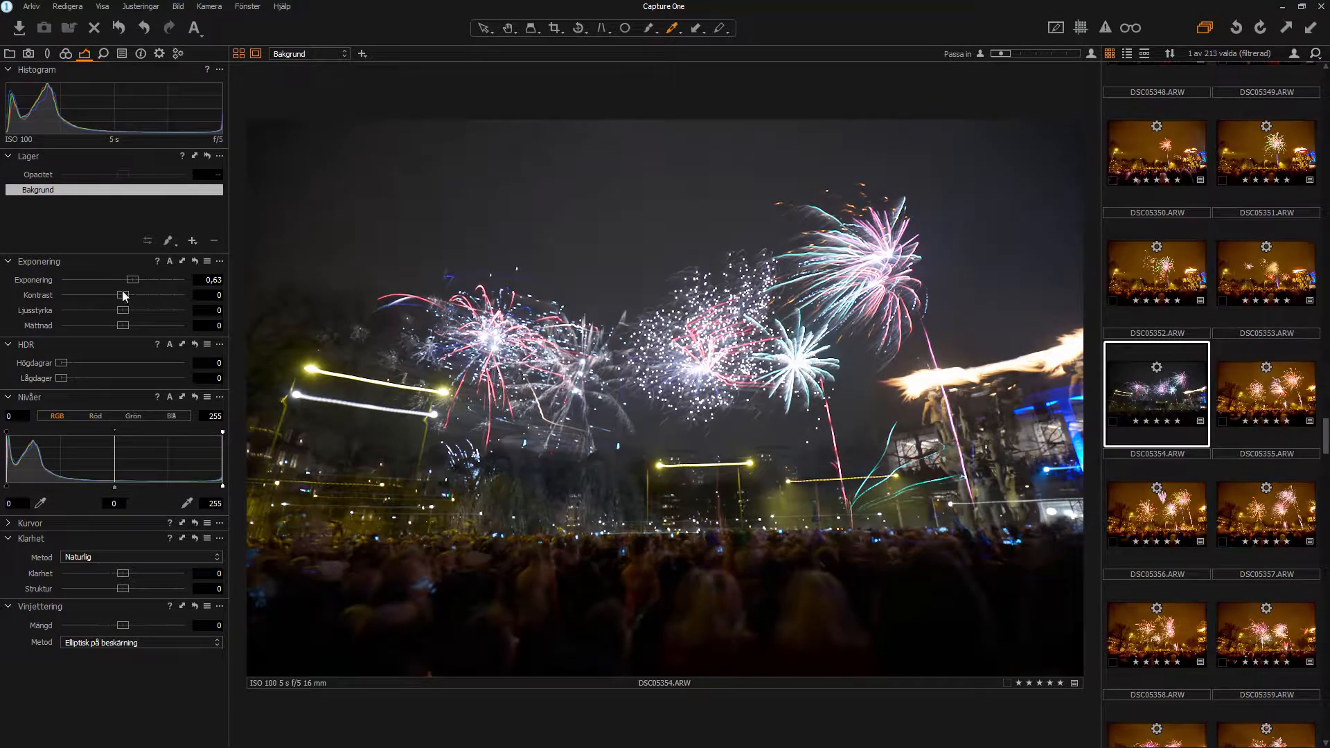
left_click_drag(123, 295, 126, 295)
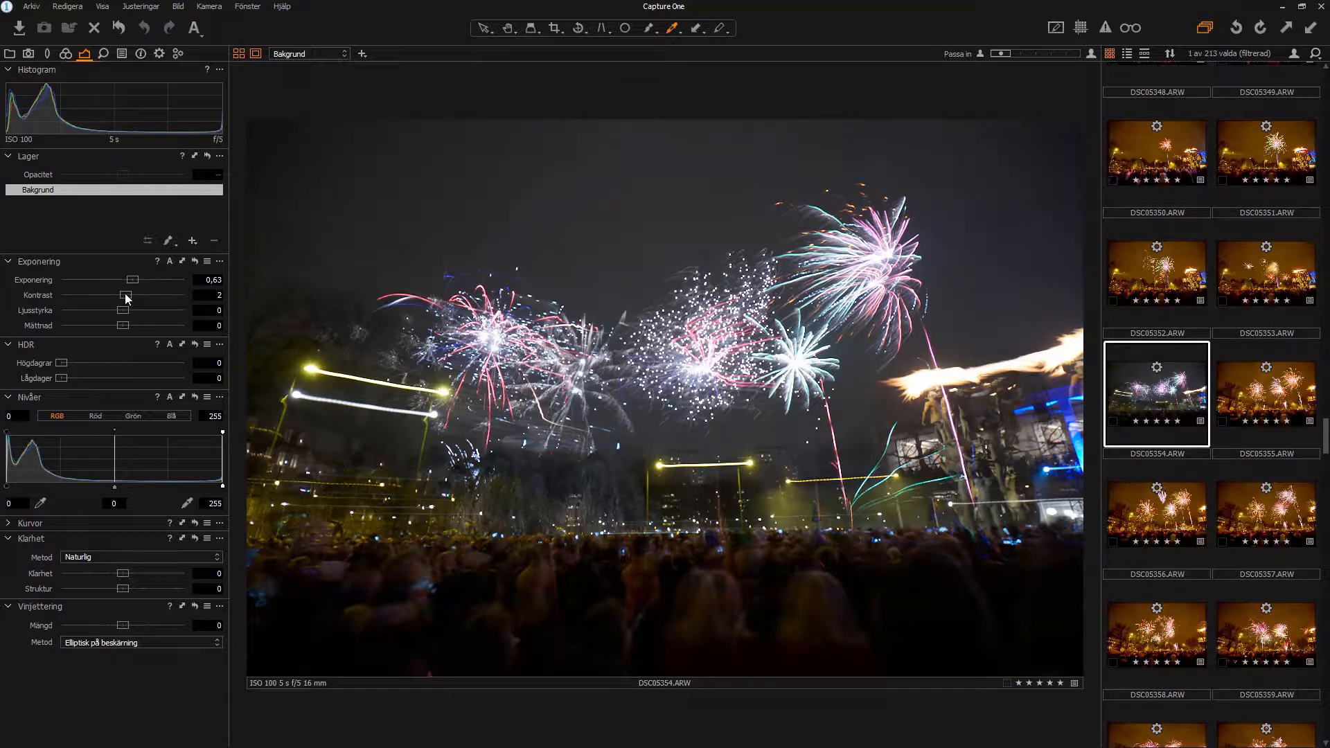
left_click_drag(61, 366, 228, 359)
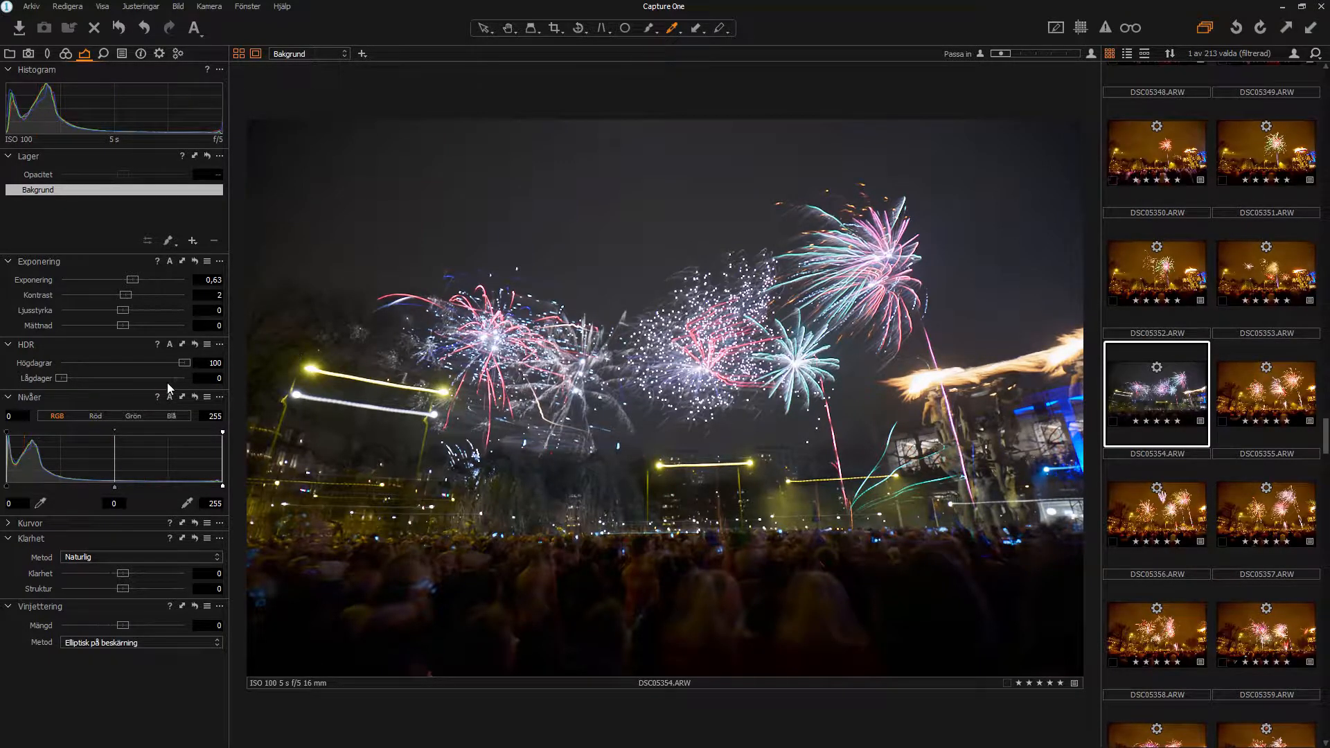
double_click(184, 362)
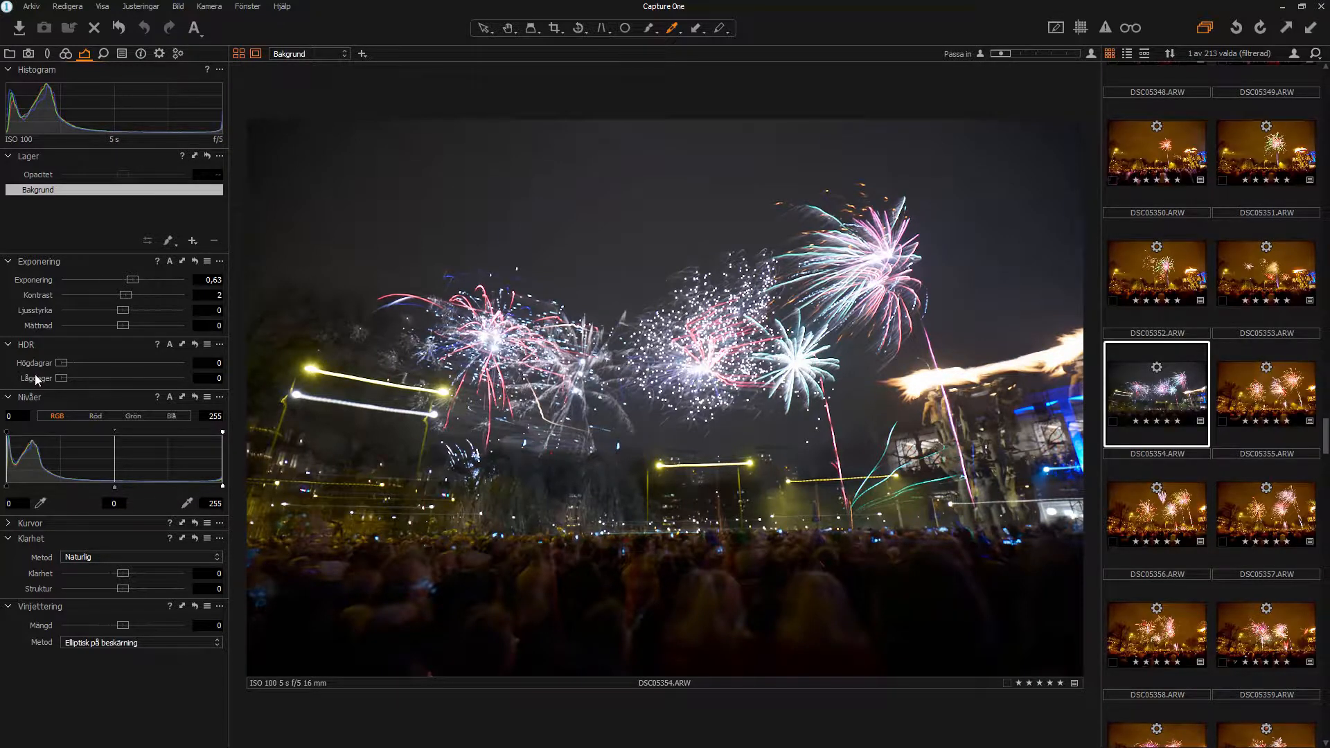
left_click_drag(149, 380, 198, 382)
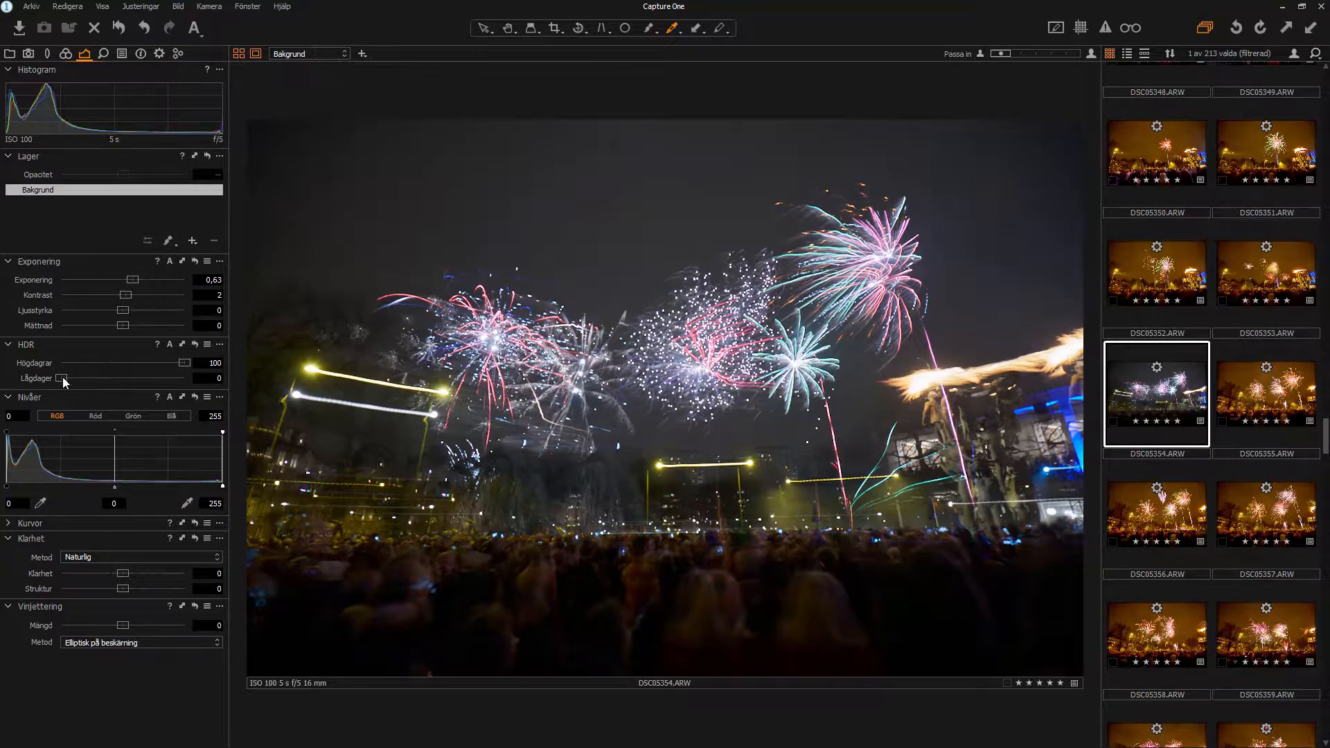
left_click_drag(61, 380, 153, 376)
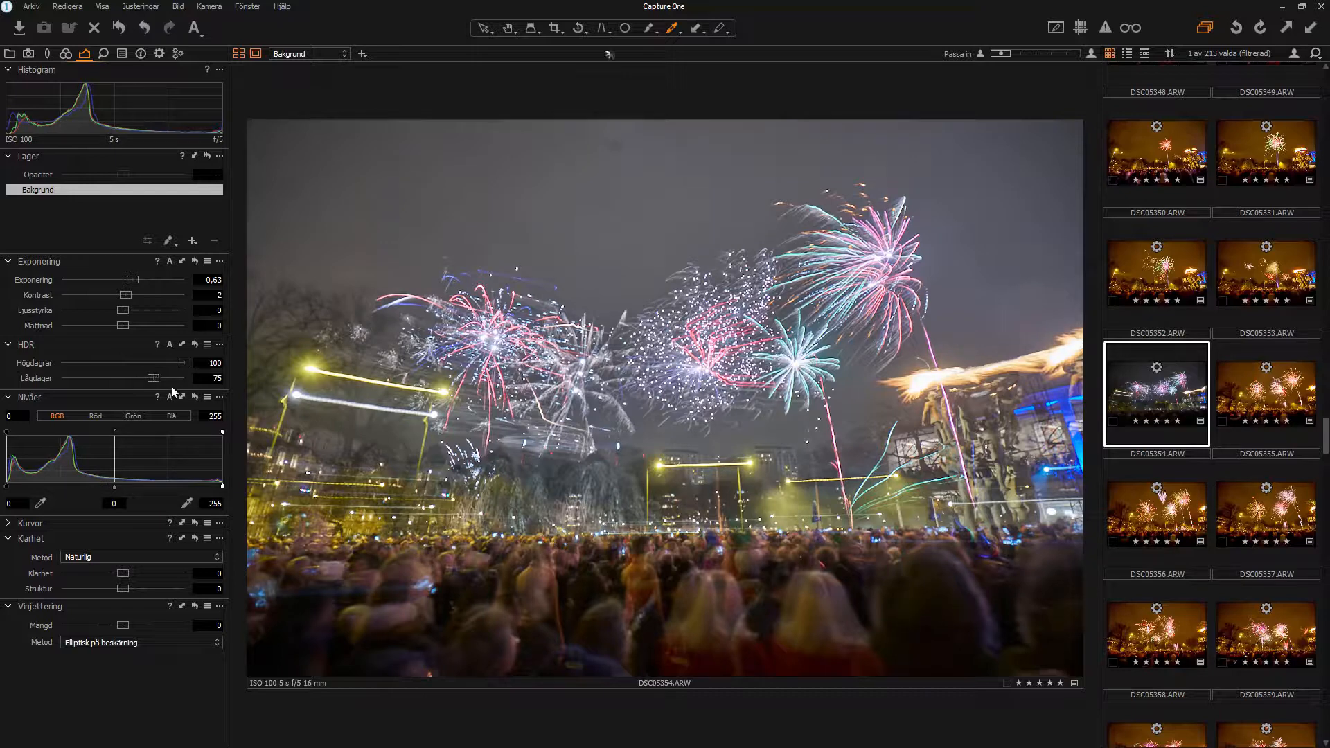
left_click_drag(133, 281, 128, 287)
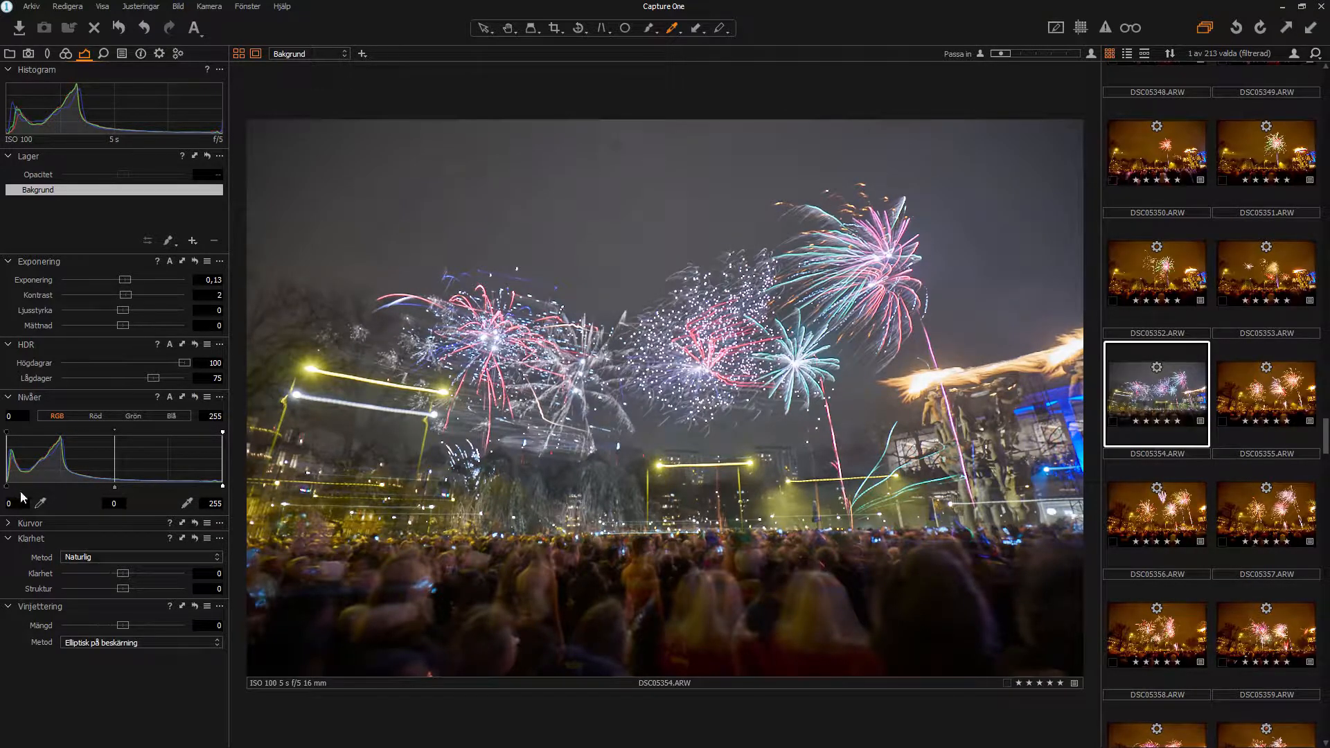
Step: Raise the Levels black point slightly, keep white at 255, and add structure 4
left_click_drag(6, 488, 7, 489)
mouse_move(224, 488)
left_mouse_down()
mouse_move(207, 486)
mouse_move(247, 478)
left_mouse_up()
mouse_move(124, 575)
left_mouse_down()
mouse_move(143, 572)
mouse_move(126, 583)
left_mouse_up()
Step: Warm the Kelvin slightly, add a 1.03 vignette and set the Levels midtone to -0.1
left_click(65, 53)
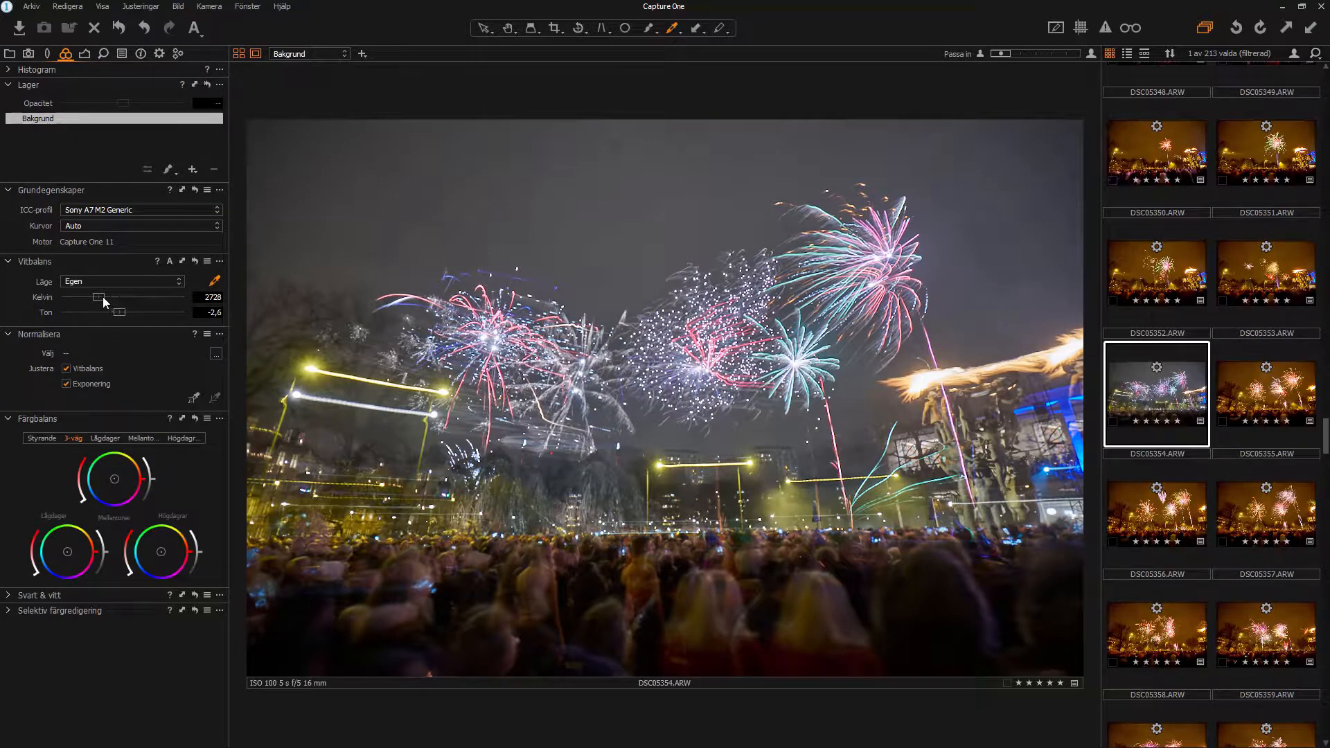
left_click_drag(102, 296, 102, 297)
left_click(85, 53)
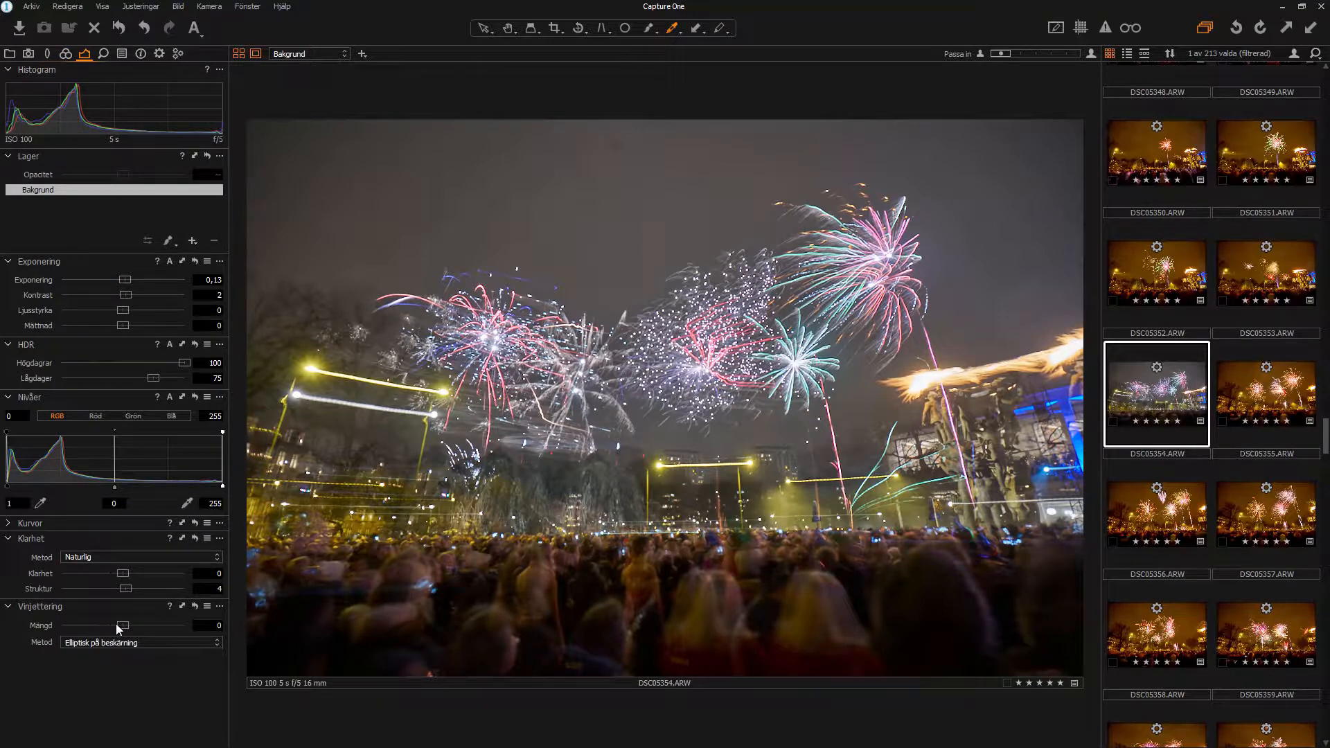
left_click_drag(122, 630, 139, 628)
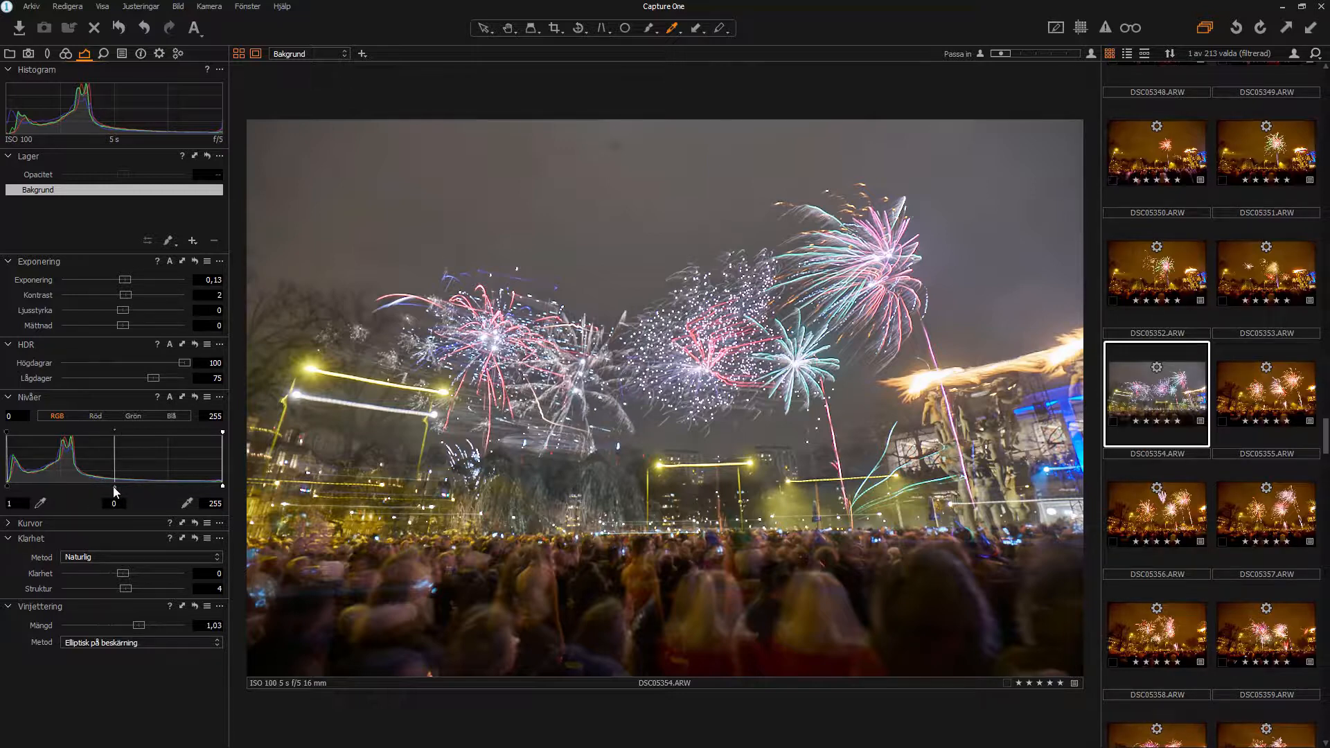
left_click_drag(114, 487, 117, 491)
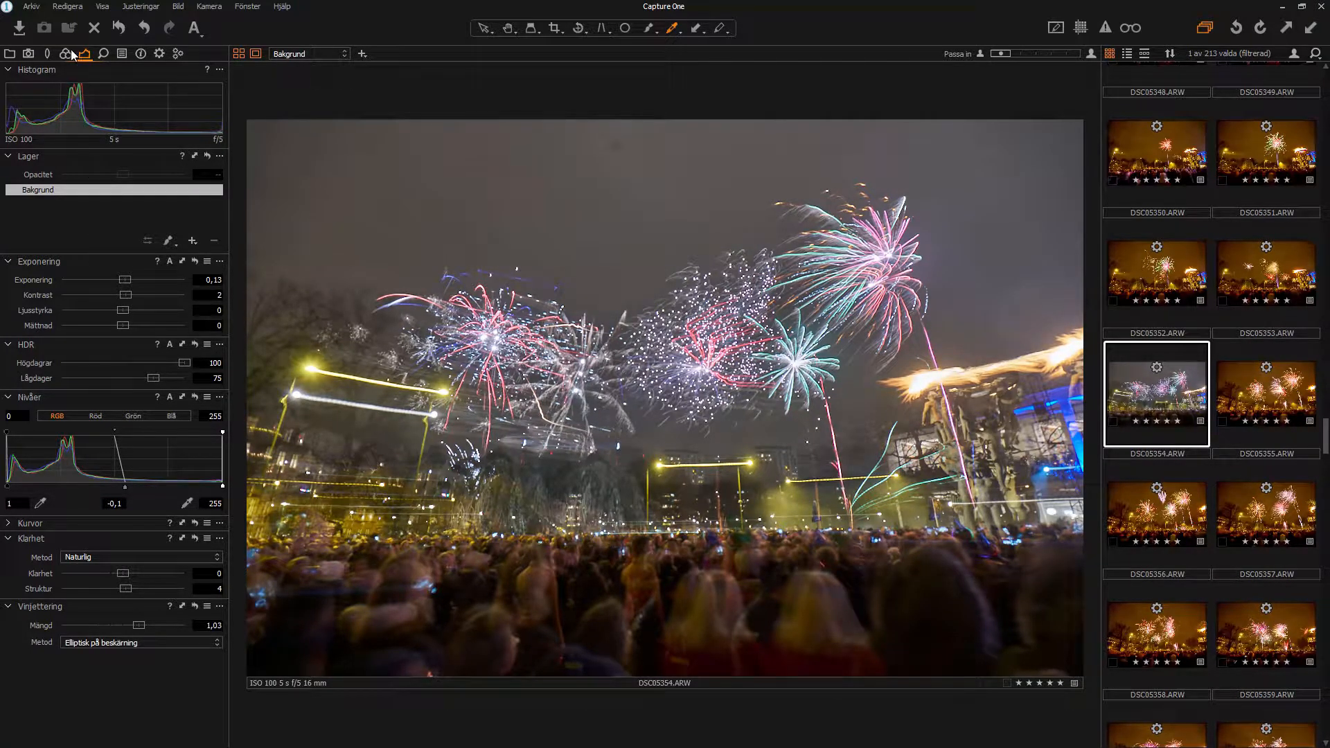
Step: Add two RGB tone-curve points that darken the shadows for contrast, then collapse Curves
left_click(111, 523)
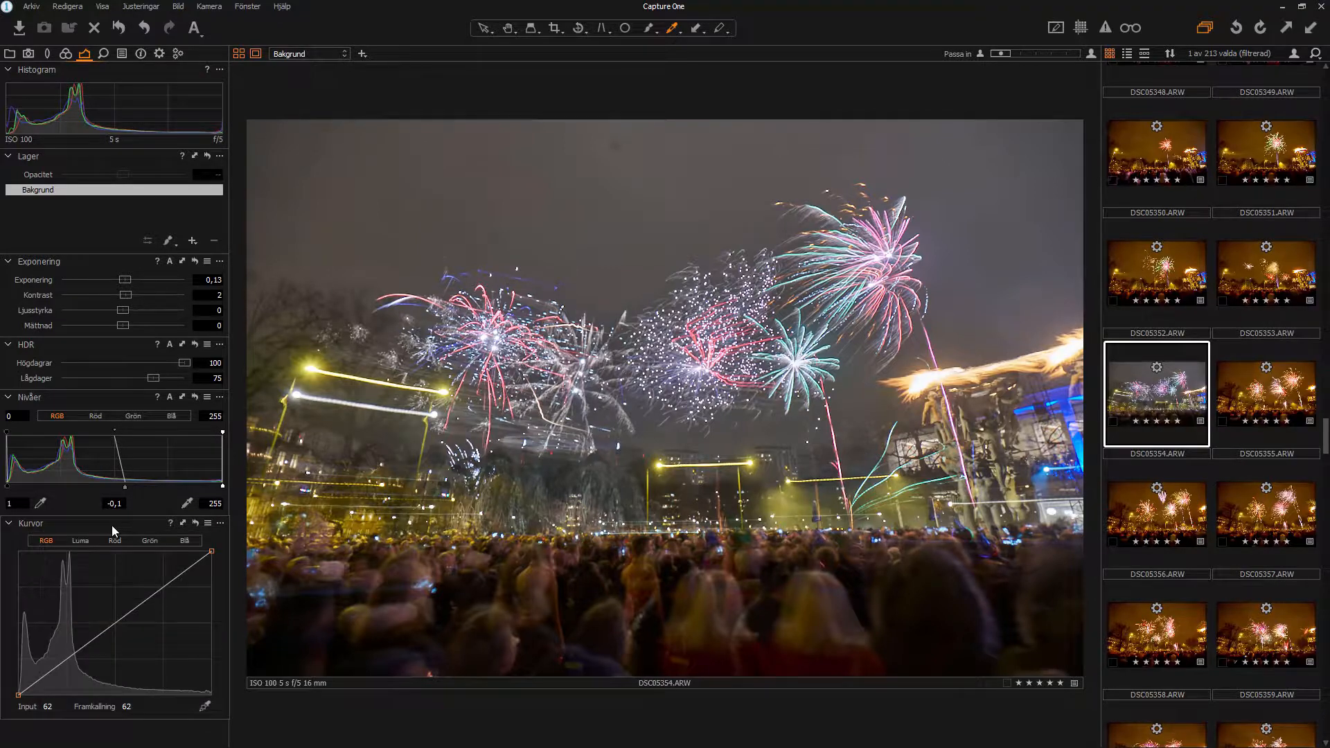
left_click_drag(140, 599, 146, 606)
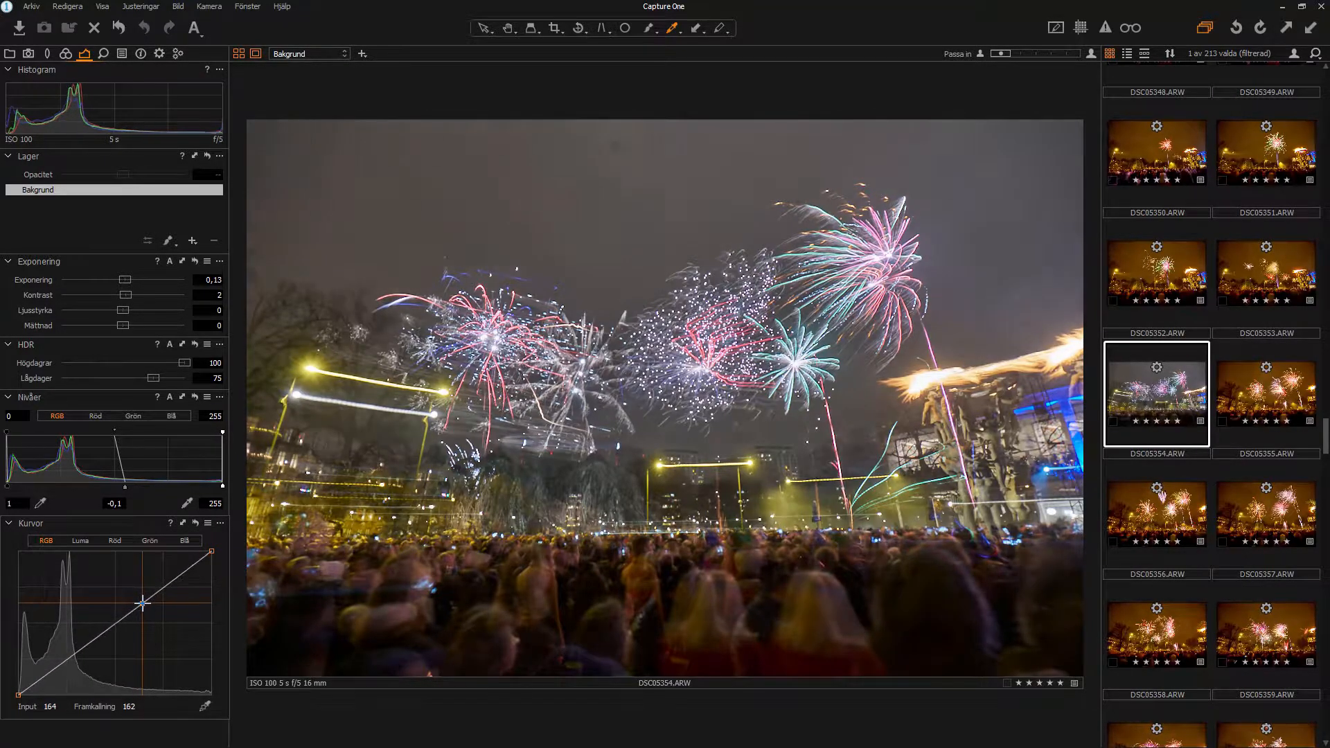
left_click_drag(82, 656, 81, 654)
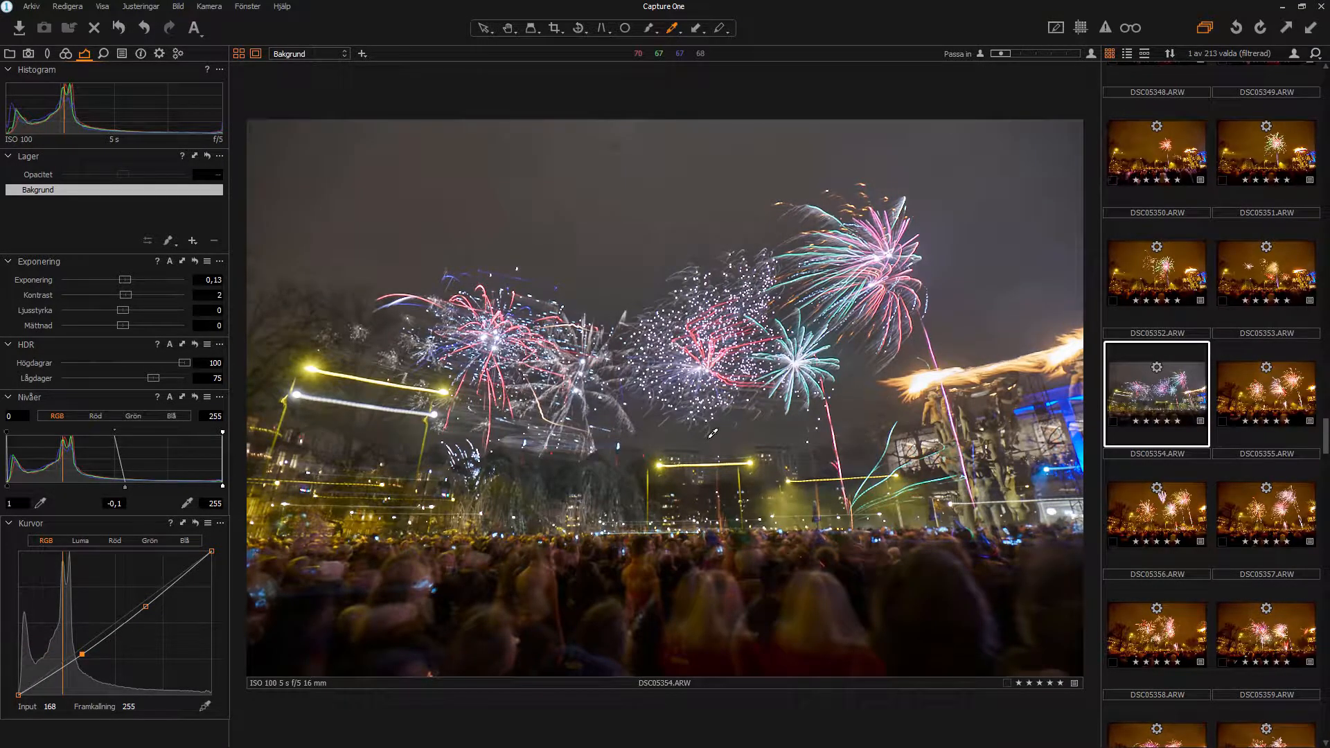
left_click(67, 55)
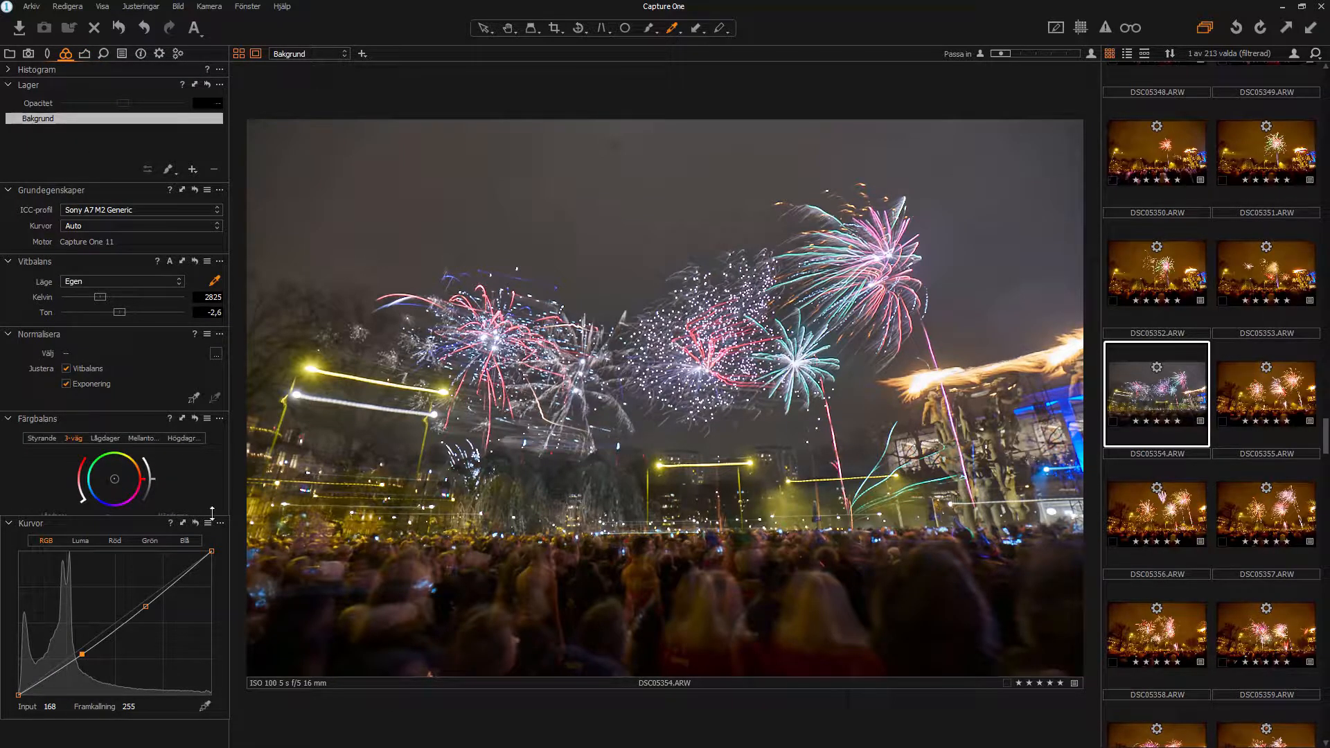
left_click(12, 526)
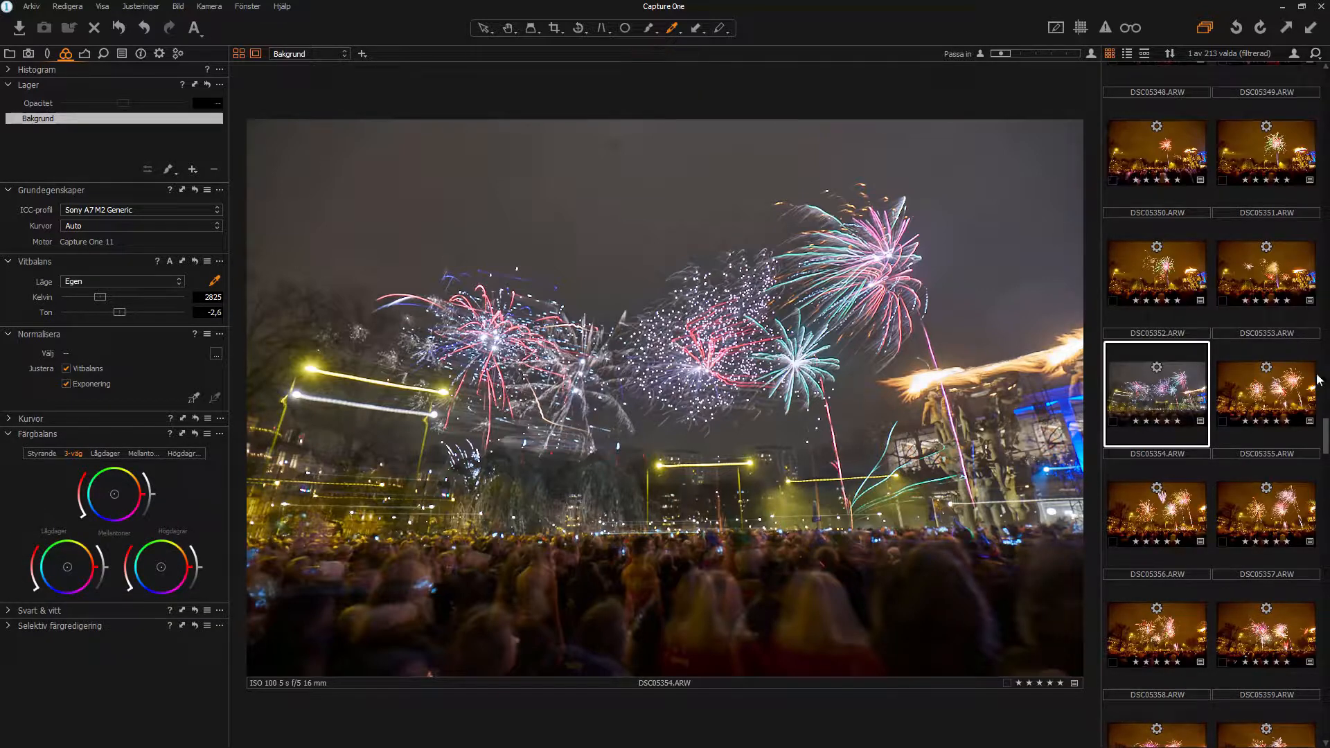
Step: Browse nearby frames, open DSC05348, then scroll down the browser to DSC05380
left_click(1262, 397)
left_click(1169, 288)
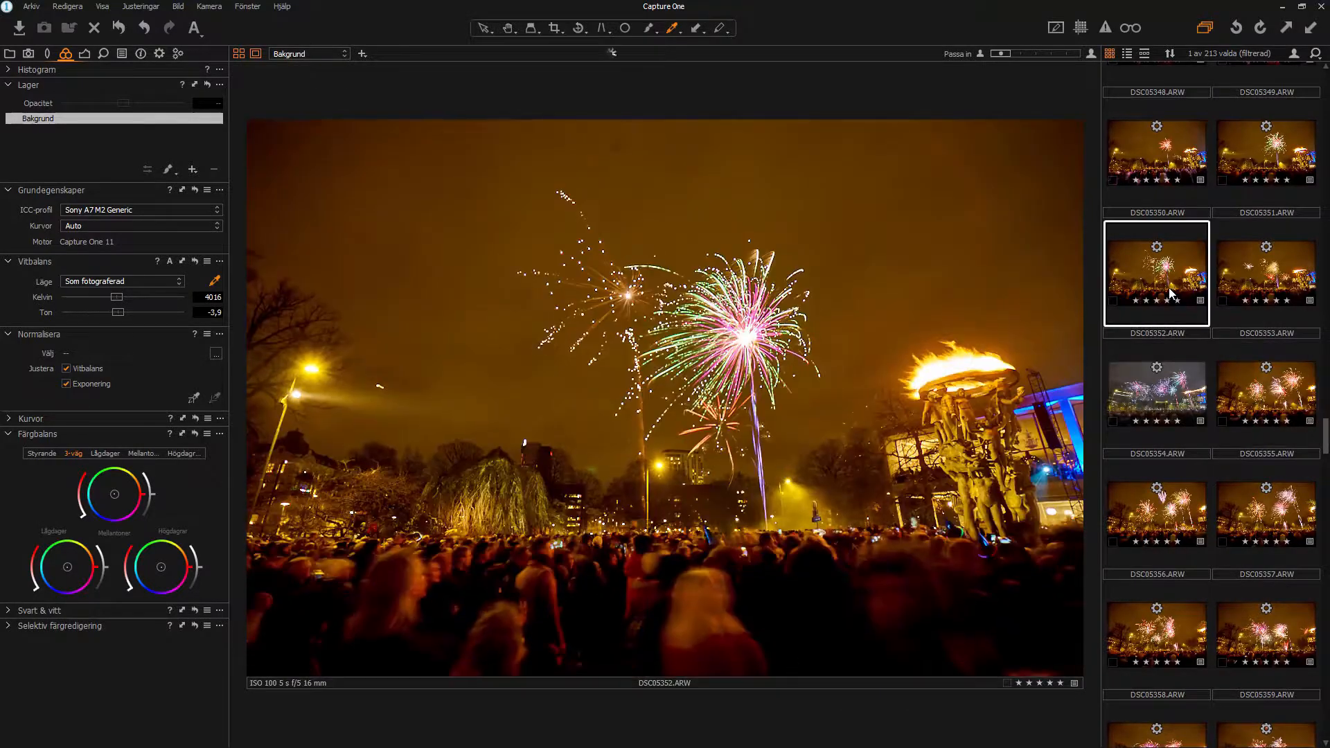
left_click(1235, 281)
left_click(1160, 395)
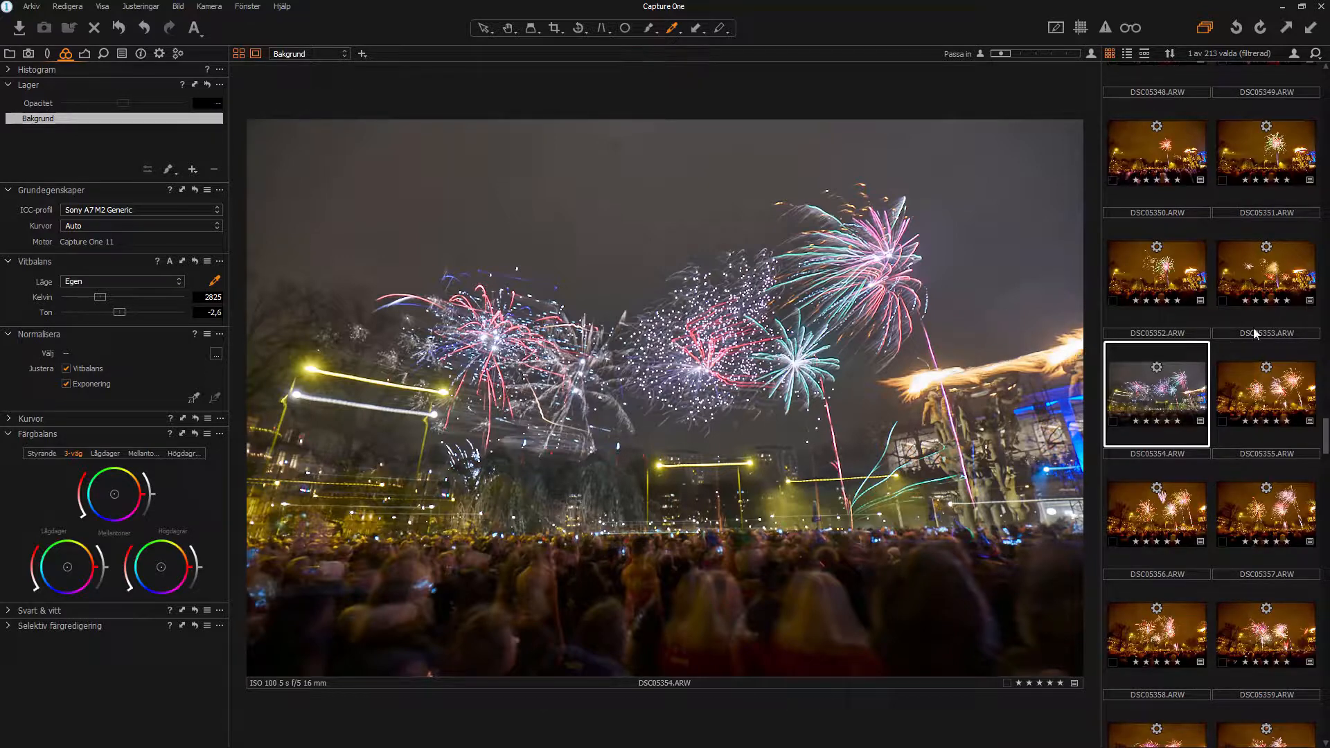
scroll(1257, 338, "up", 3)
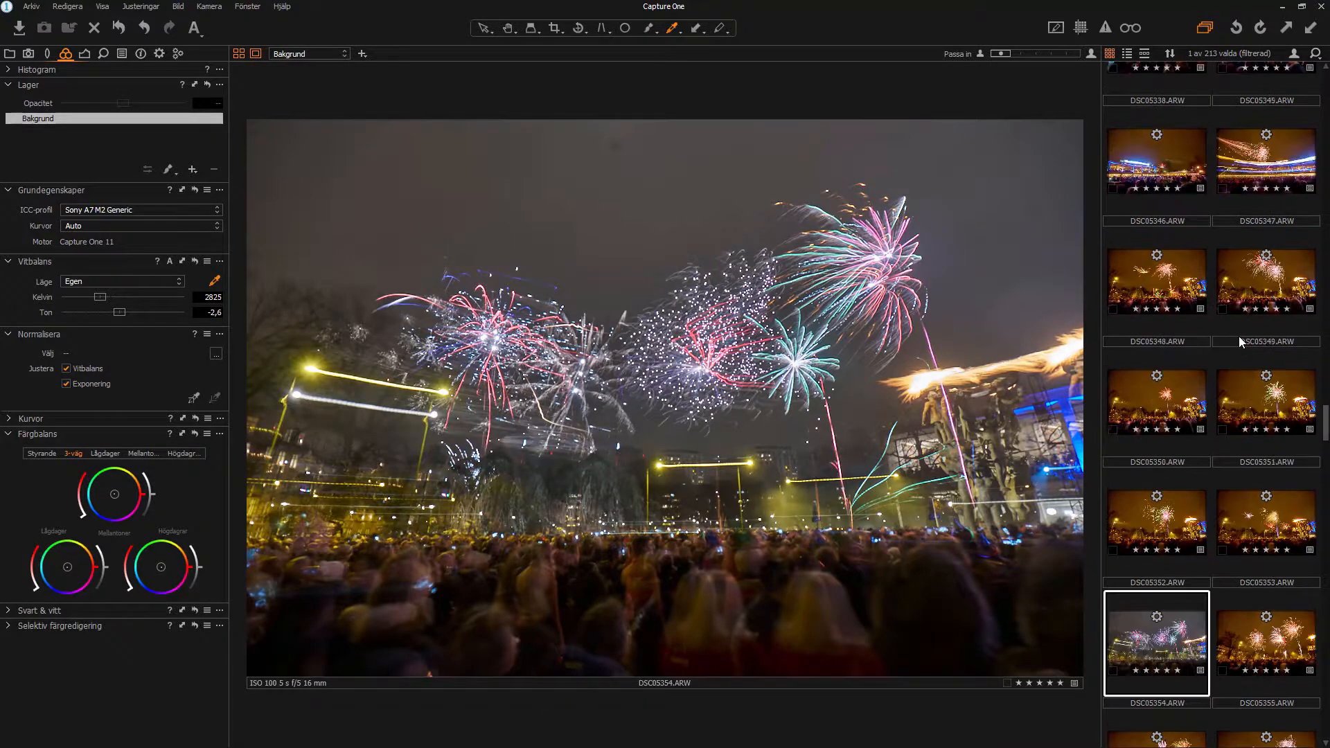
left_click(1167, 286)
scroll(1166, 287, "down", 2)
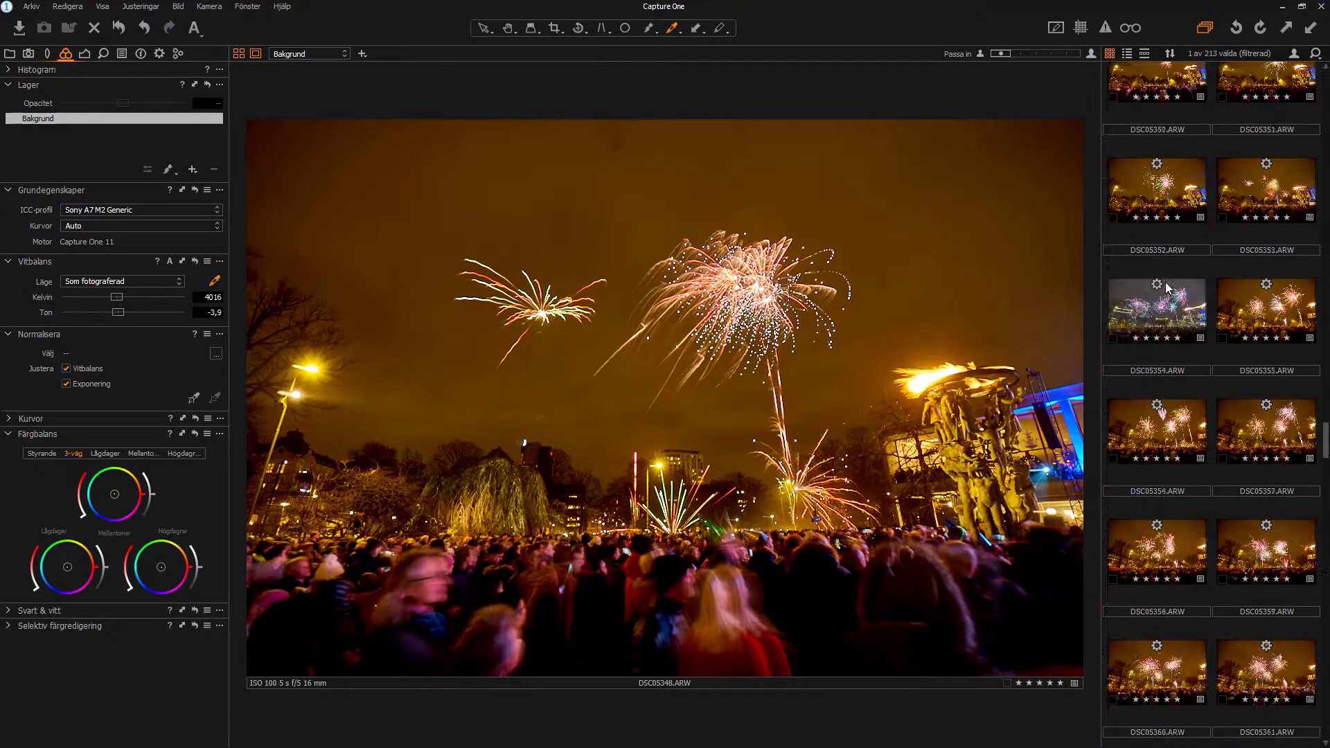
scroll(1182, 286, "down", 5)
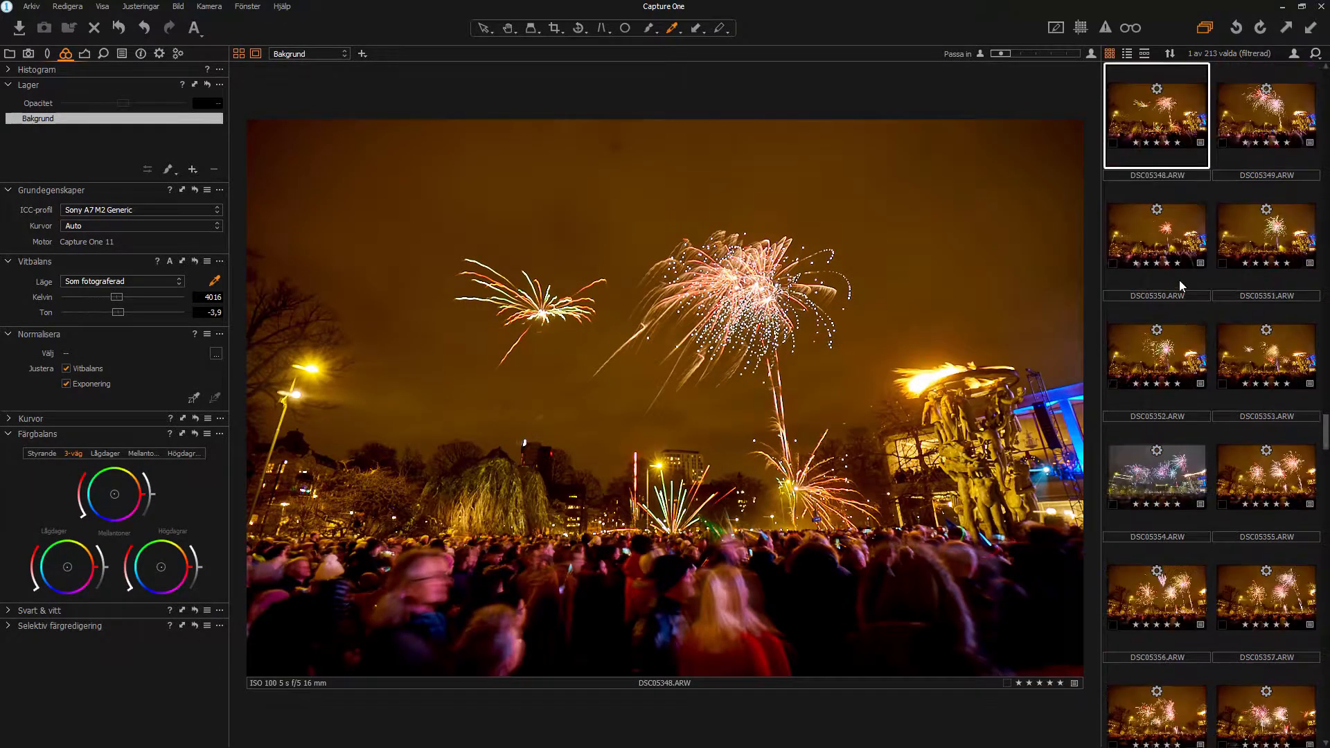
scroll(1191, 367, "down", 5)
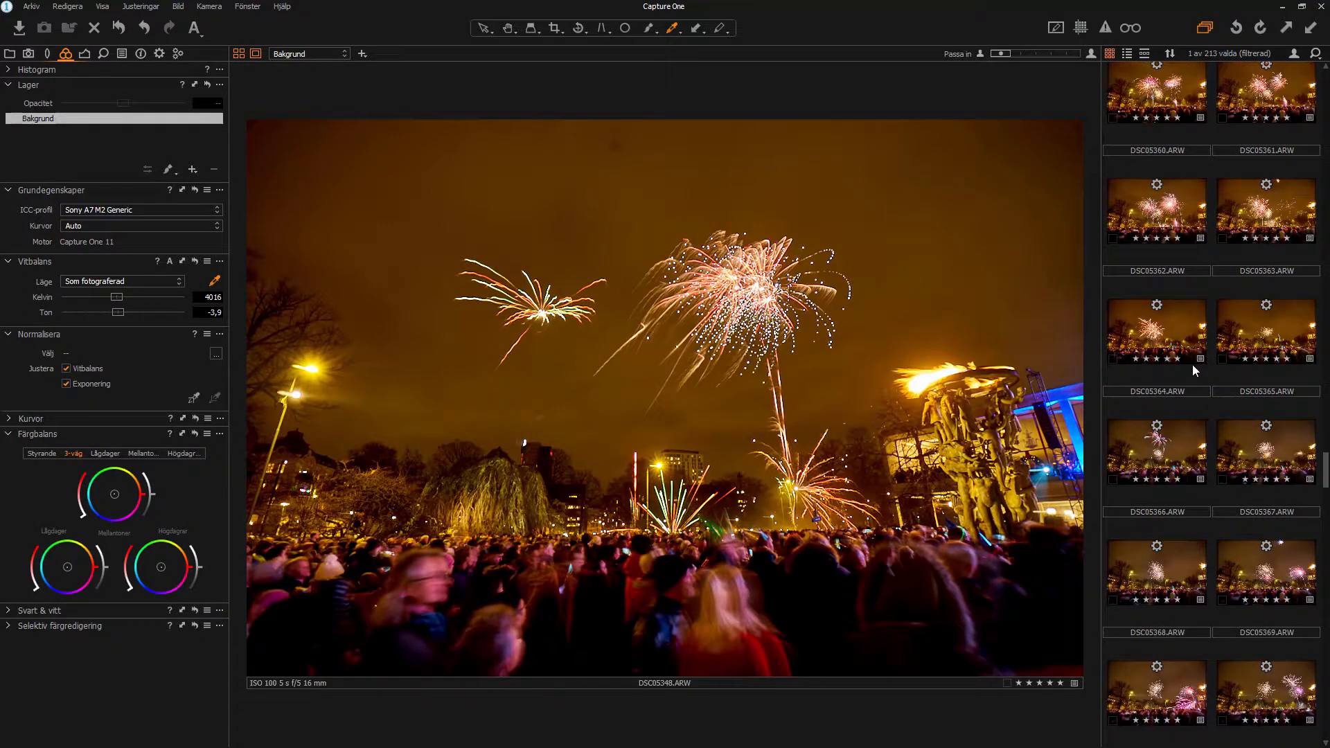
scroll(1192, 369, "down", 5)
scroll(1192, 369, "down", 3)
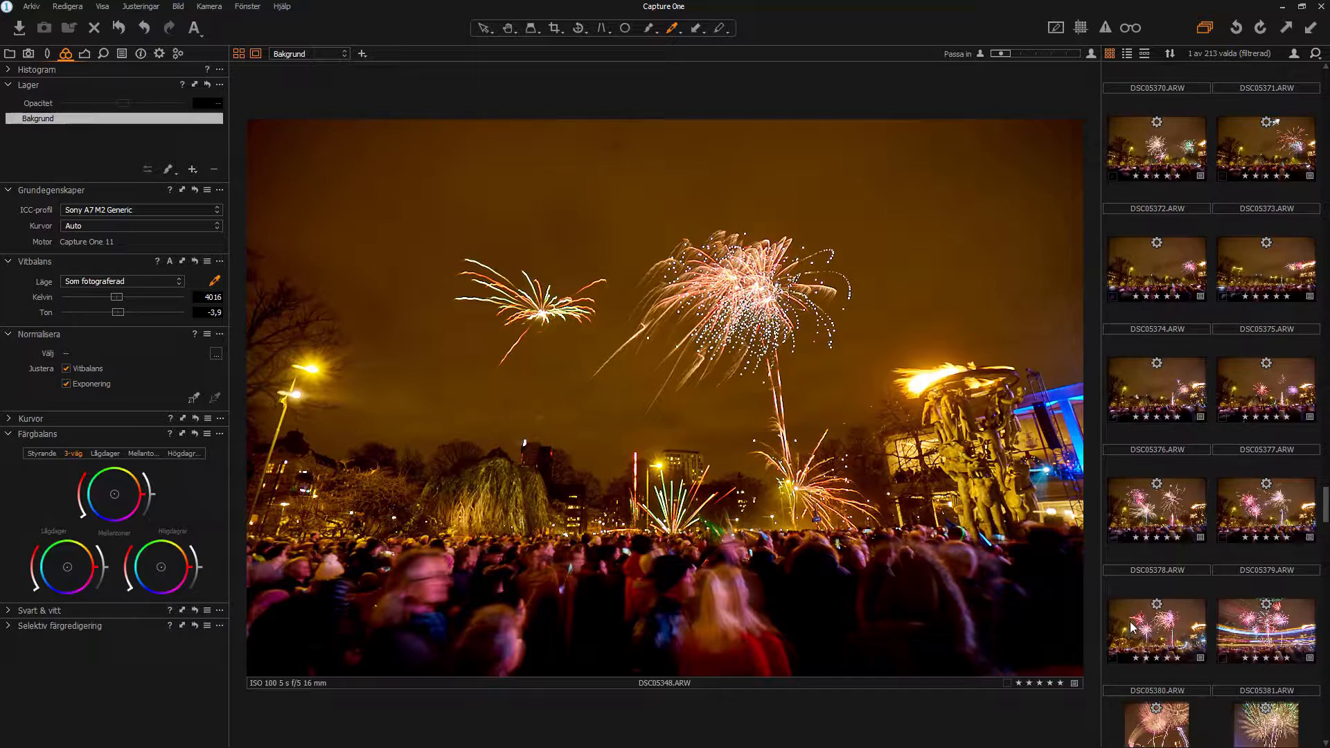
Step: Select DSC05348 through DSC05380 and paste the 2825 K, tint -2.6 white balance to all
left_click(1130, 627, "shift")
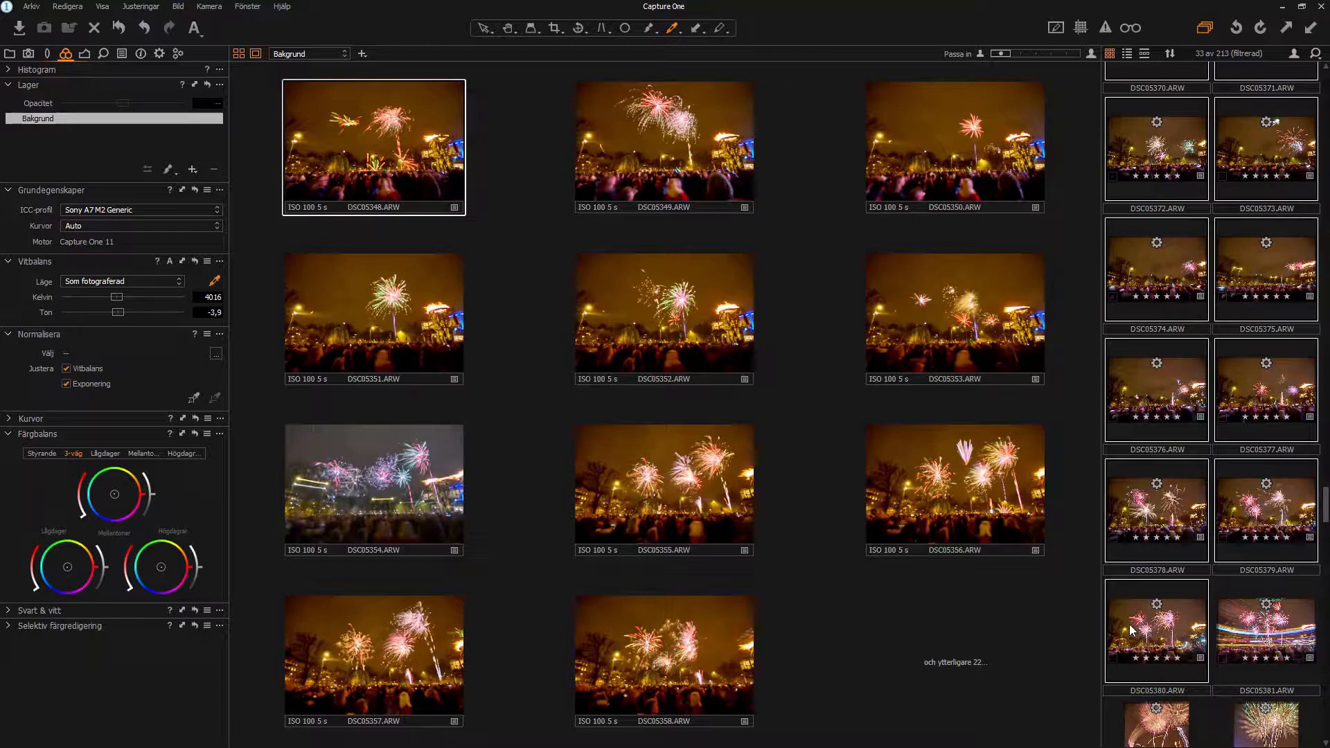
key("ctrl+shift+v")
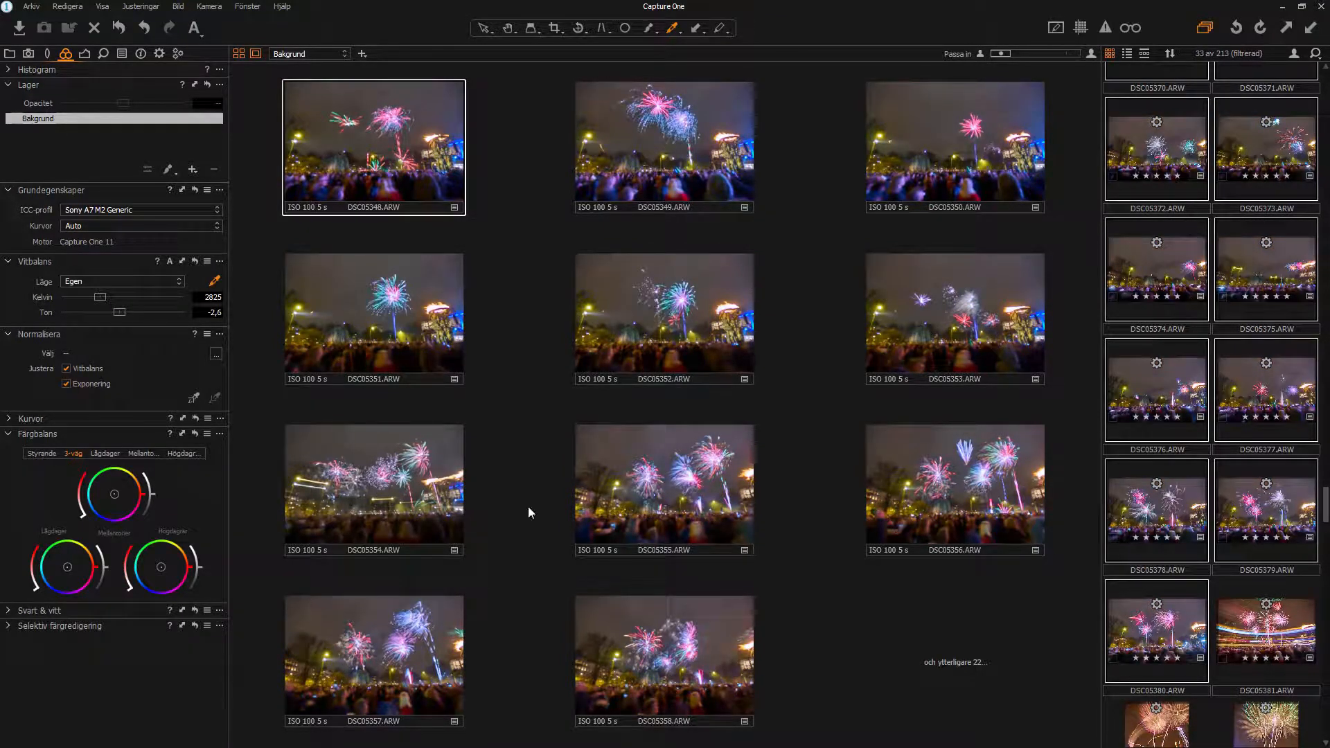
left_click(1184, 618)
left_click(178, 54)
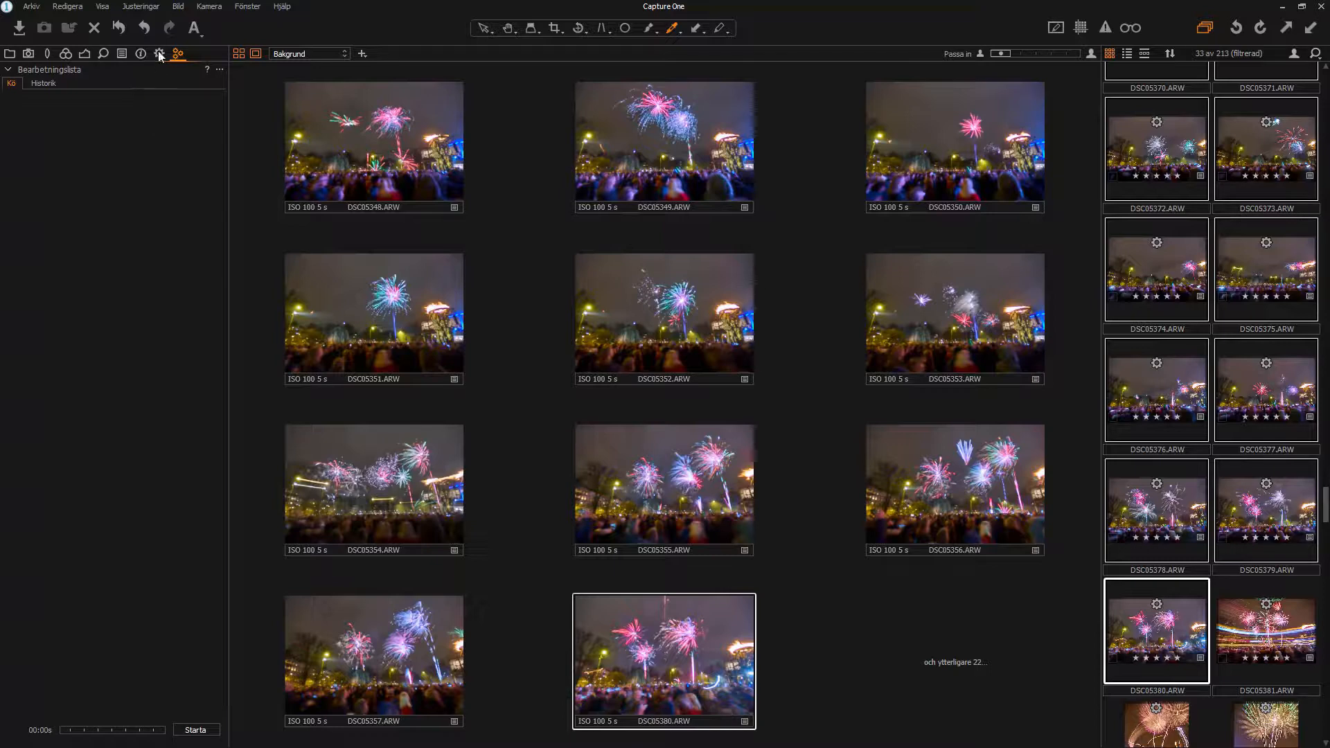
Step: Process the 33 frames to 16-bit Adobe RGB TIFFs in subfolder Test 2
left_click(159, 54)
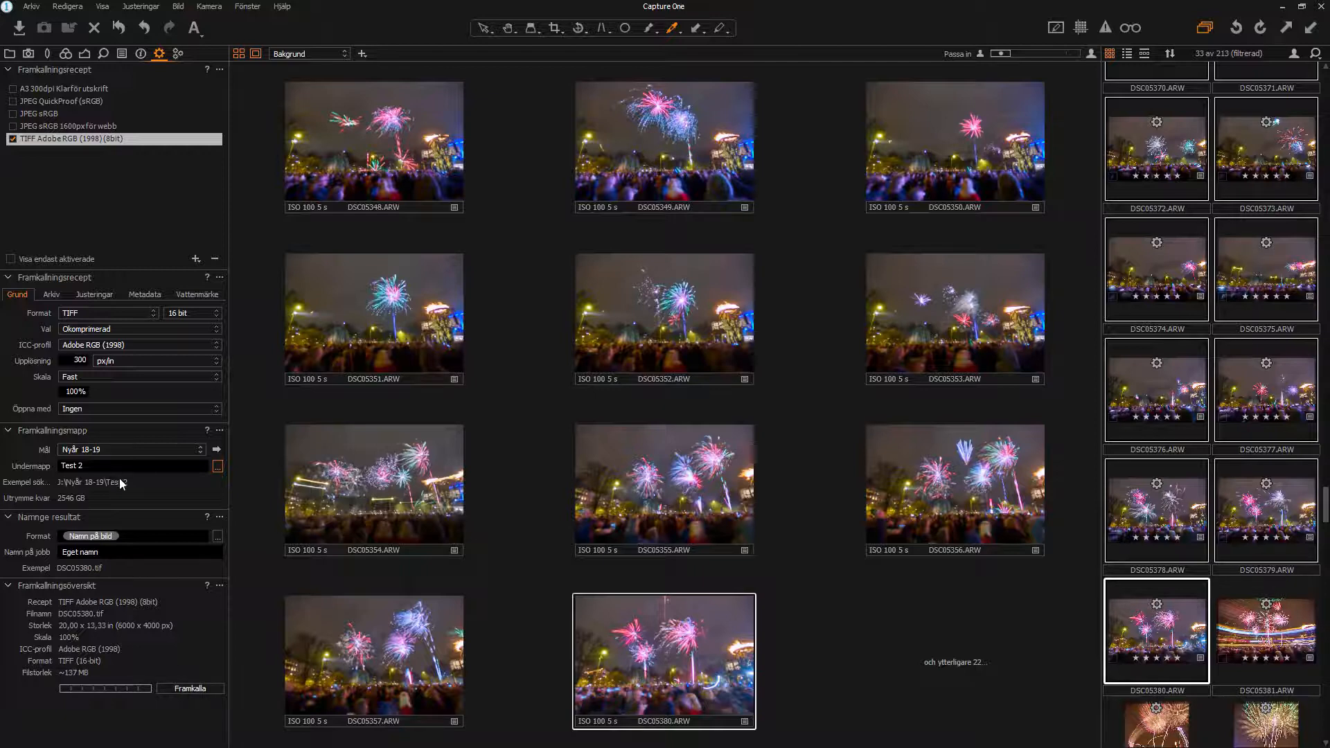
left_click(189, 690)
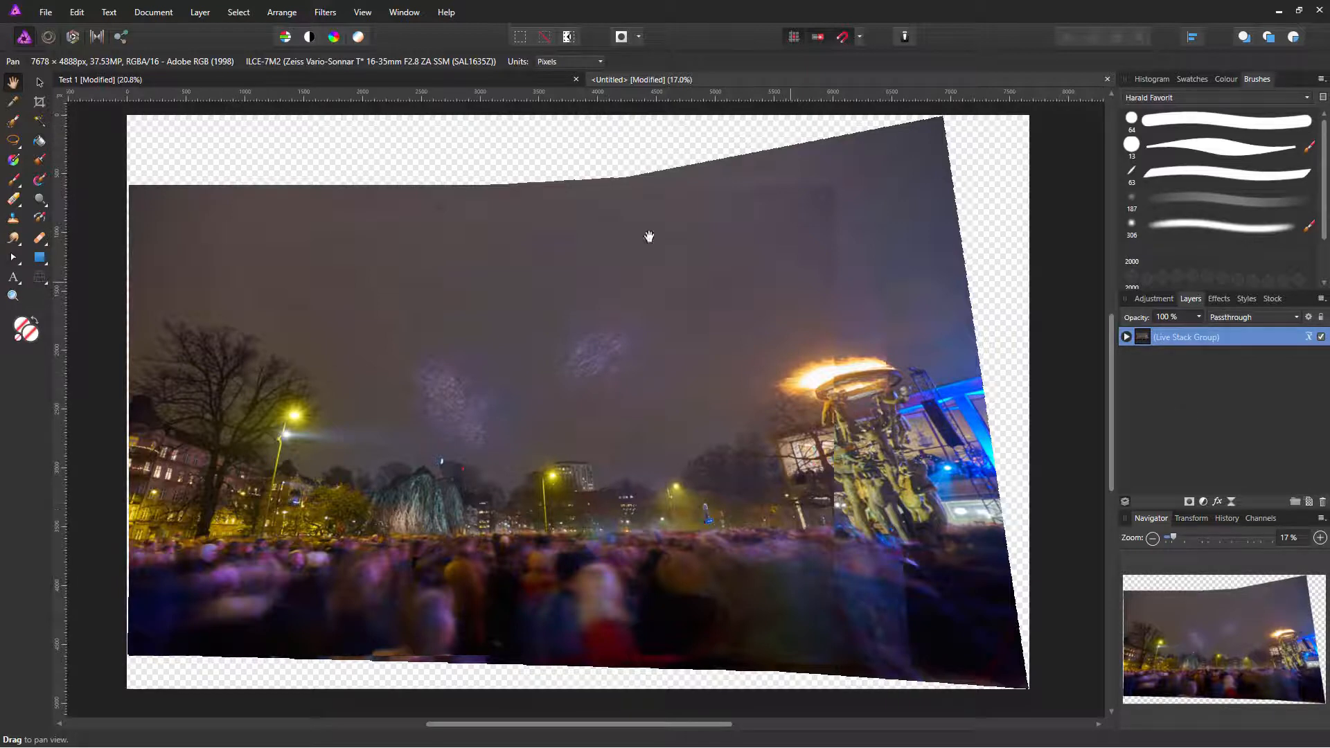
left_click(1125, 337)
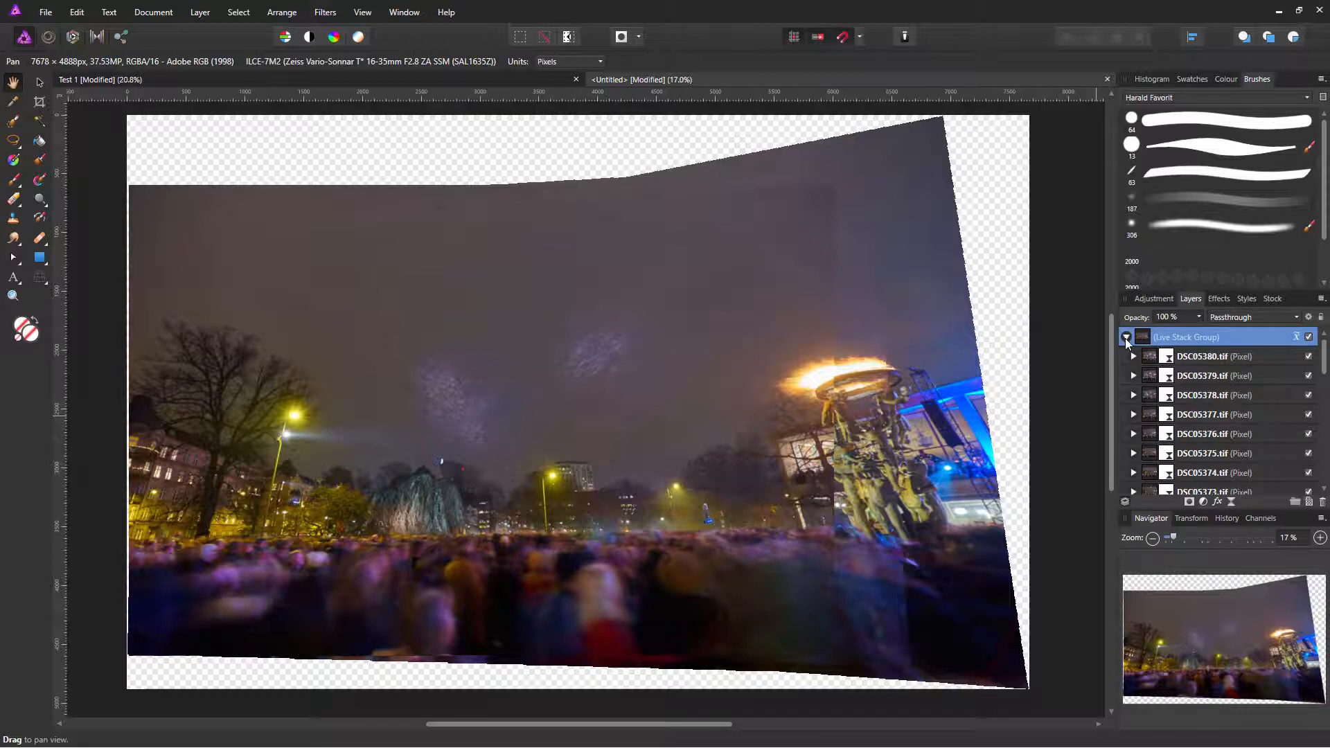
left_click(1126, 337)
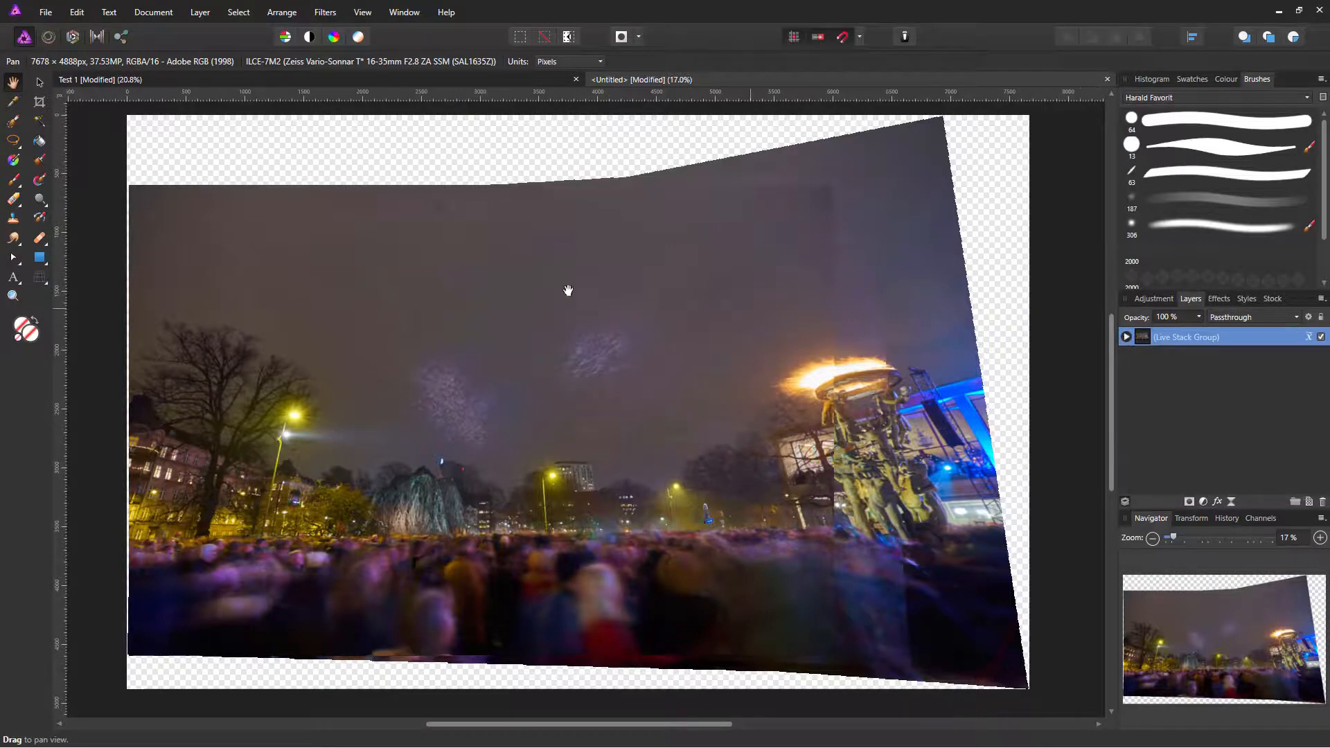
left_click(45, 19)
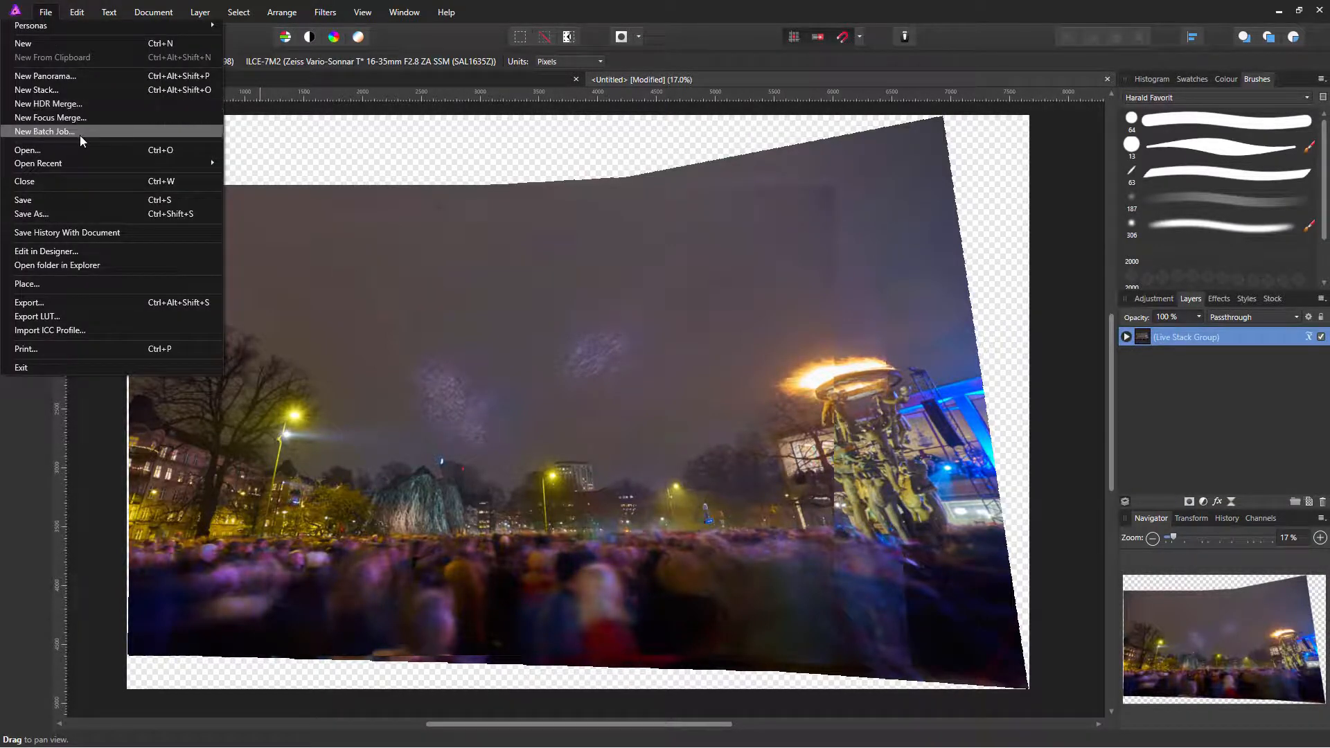
left_click(74, 93)
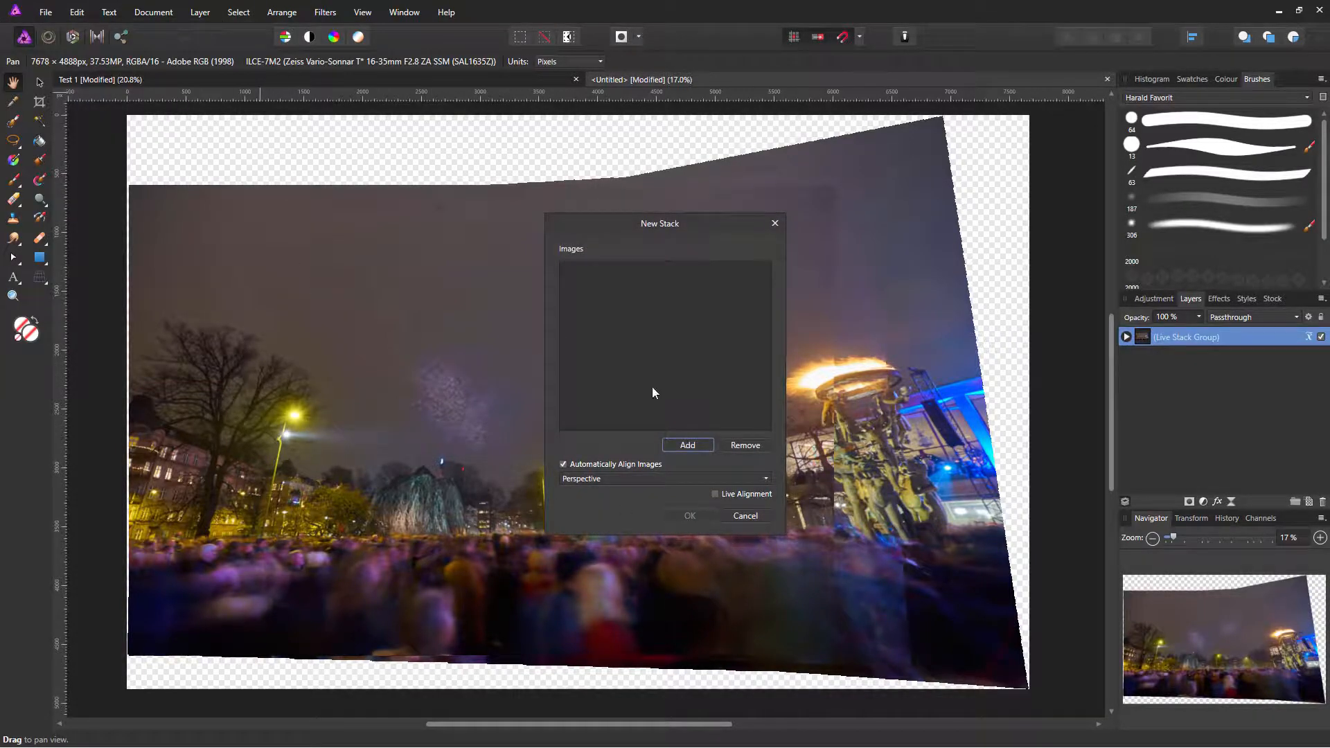
left_click(690, 450)
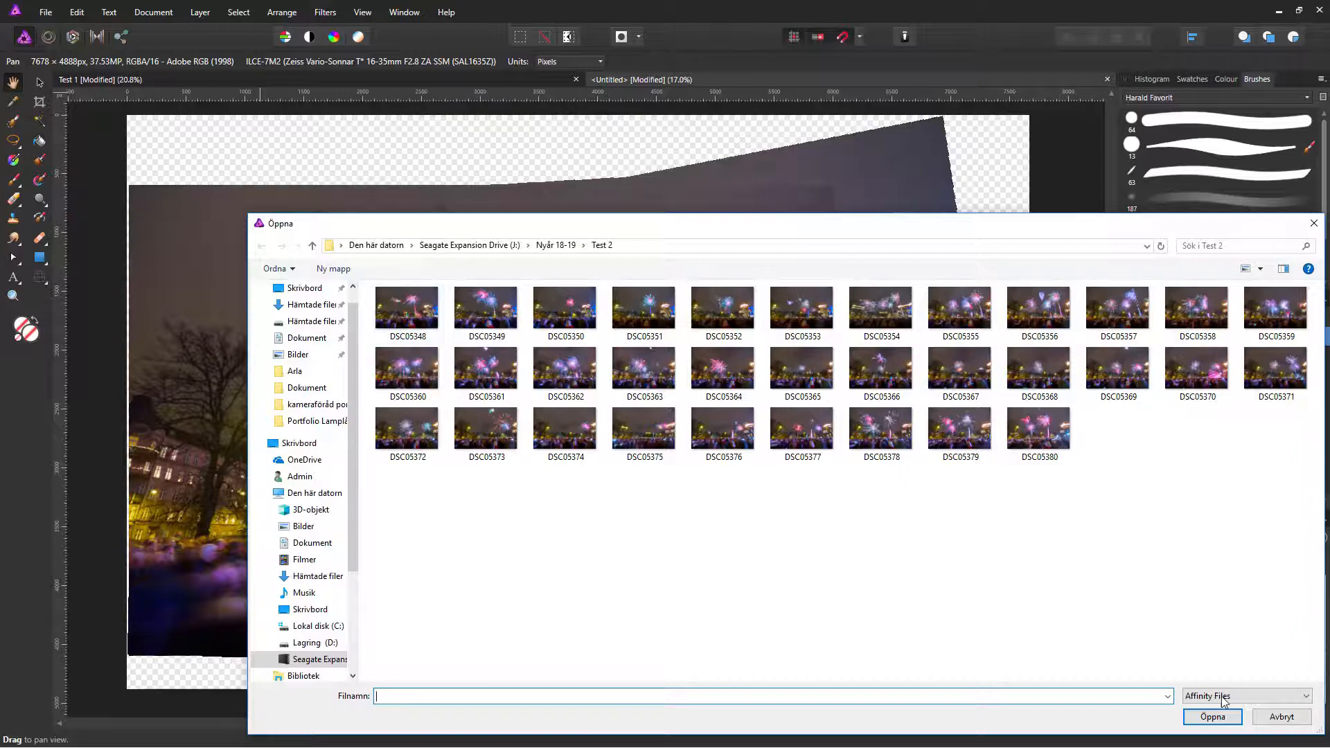
left_click(1280, 717)
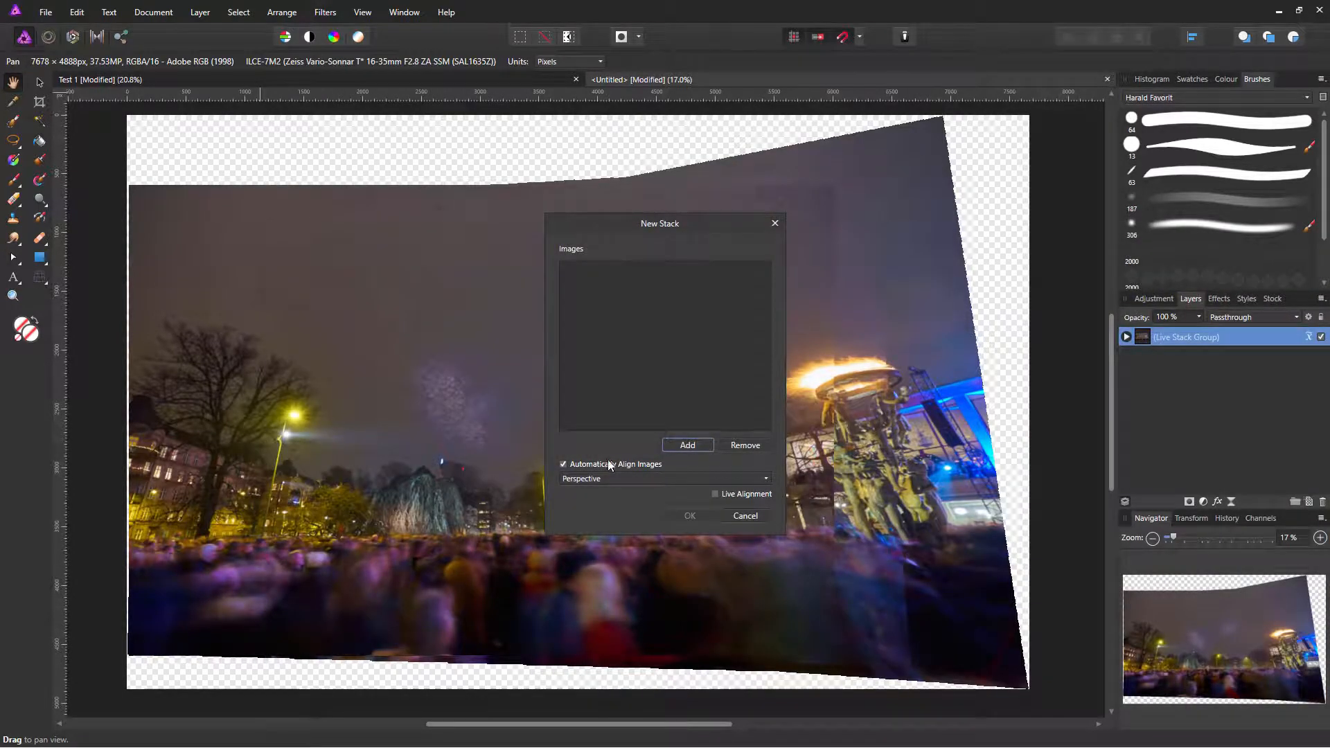
left_click_drag(710, 234, 639, 167)
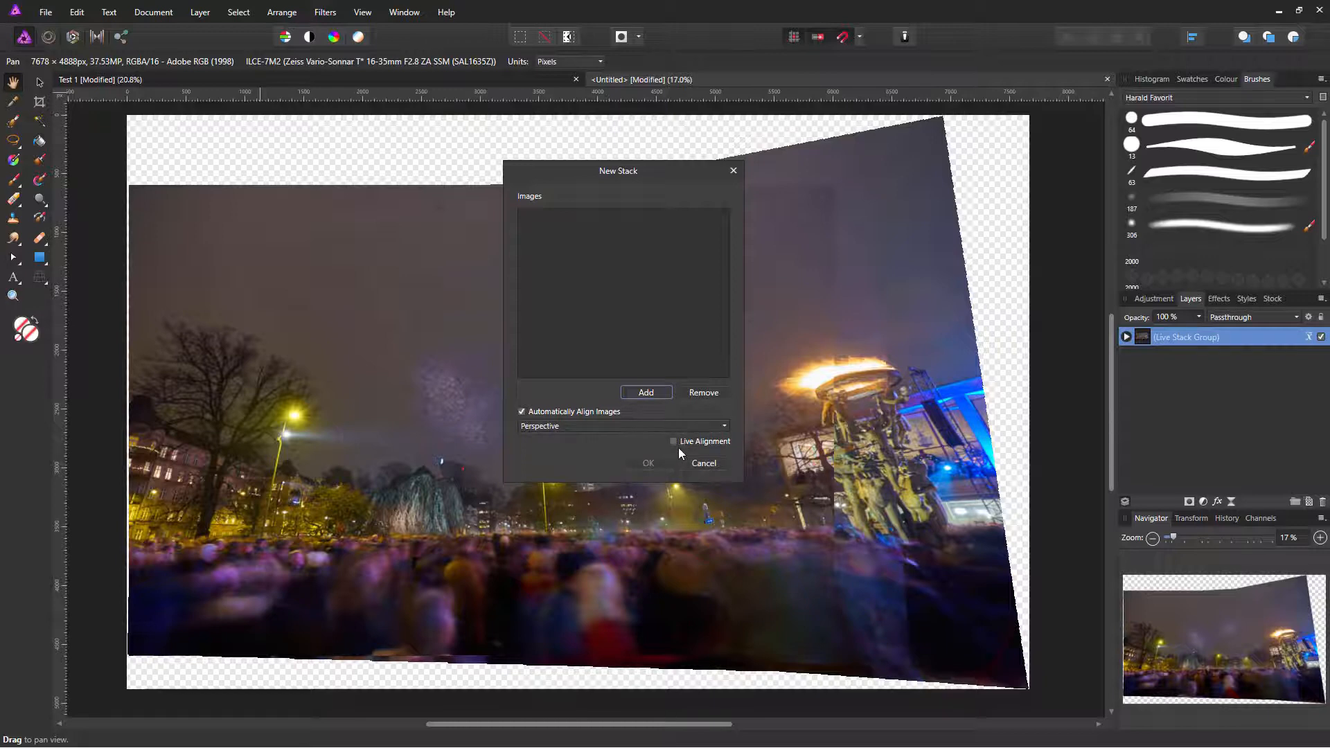
Step: Close the stack window and ungroup the Live Stack Group into separate TIFF pixel layers
left_click(733, 171)
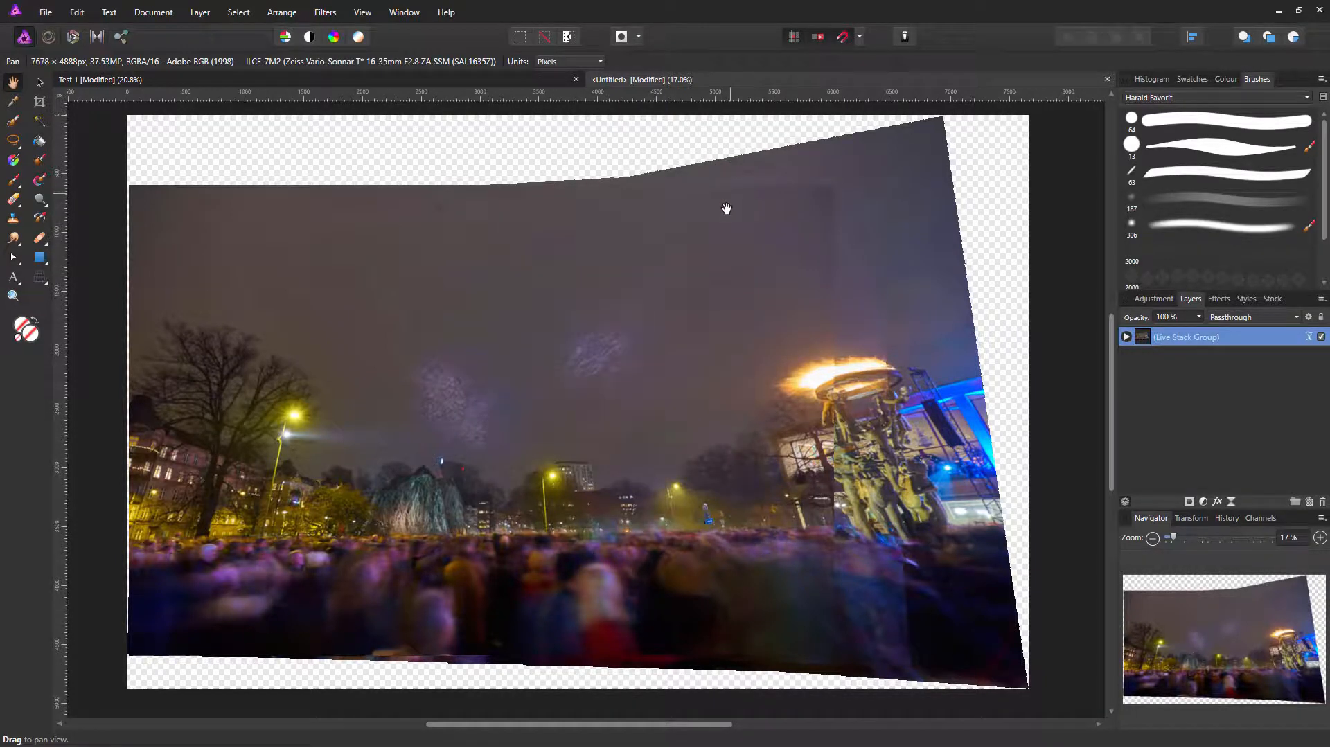
left_click(1126, 336)
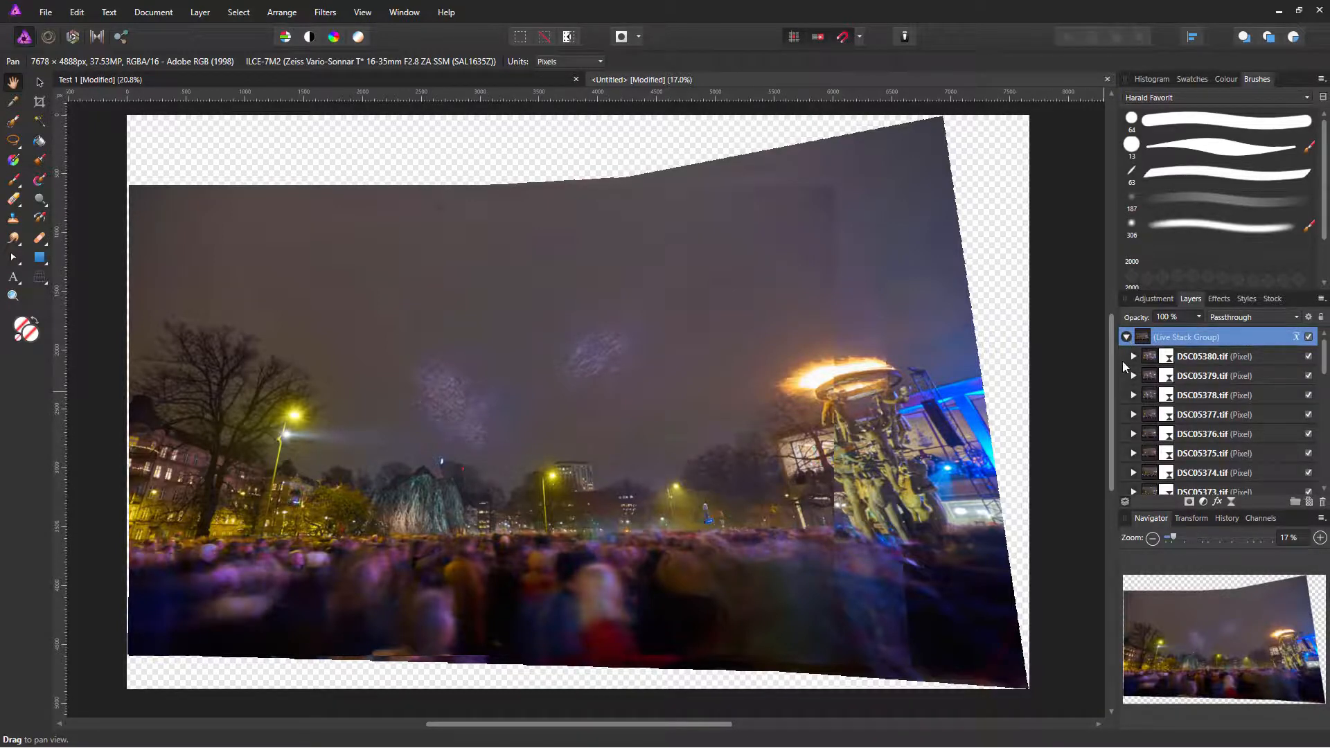
left_click(1126, 337)
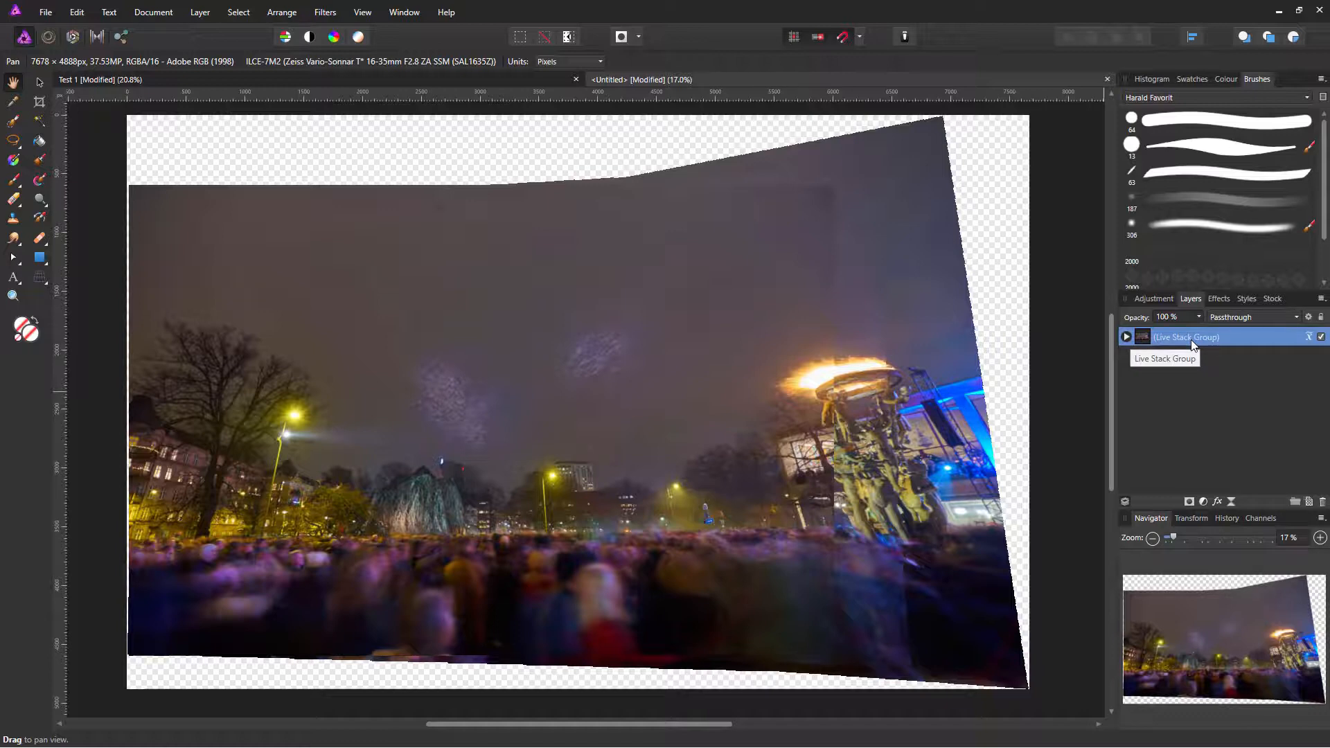
right_click(1155, 344)
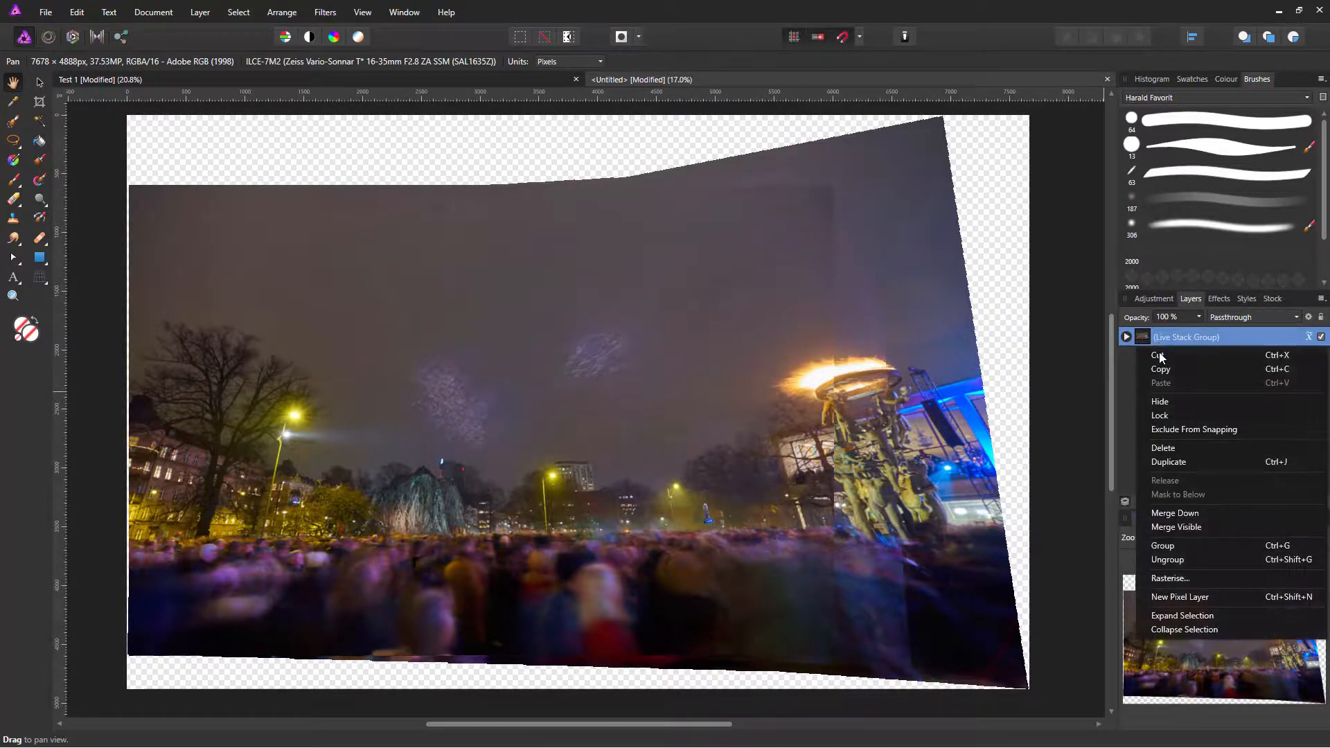
left_click(1193, 559)
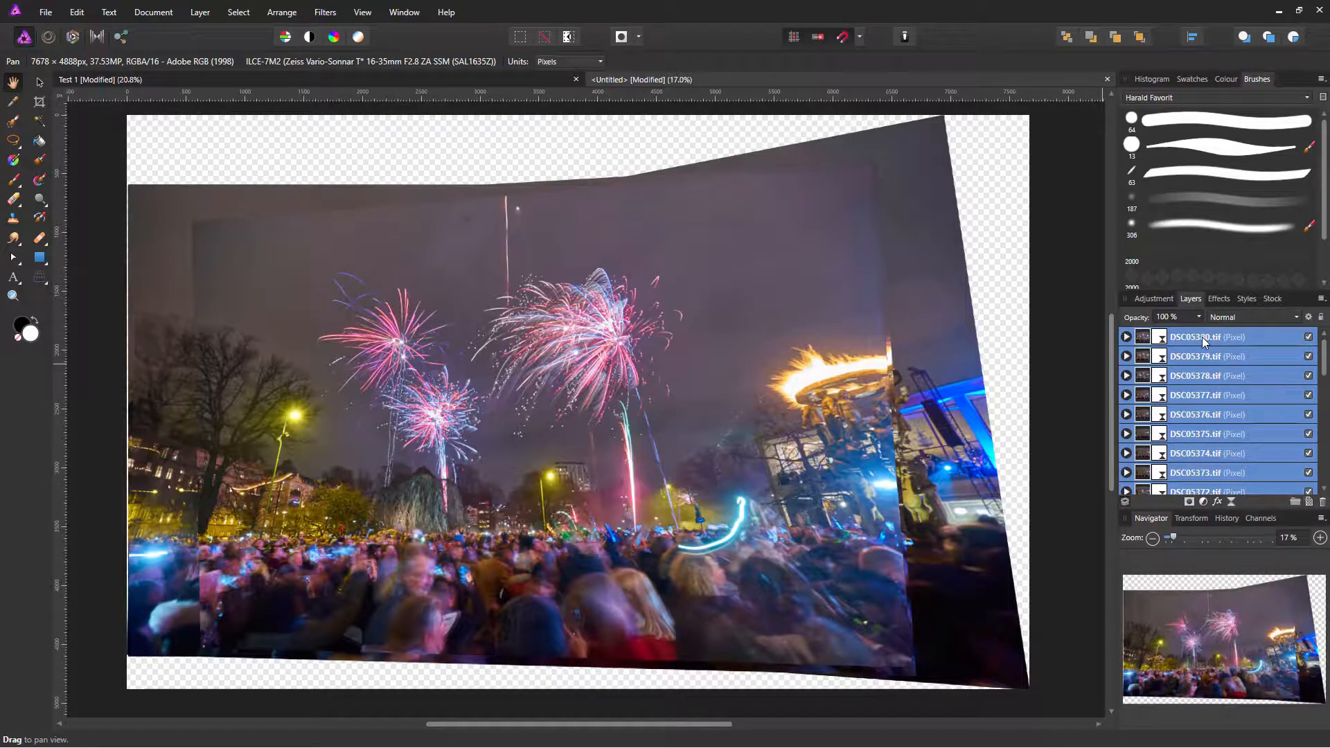
Step: Inspect the frame layers DSC05348.tif through DSC05352.tif one by one
scroll(1233, 457, "down", 10)
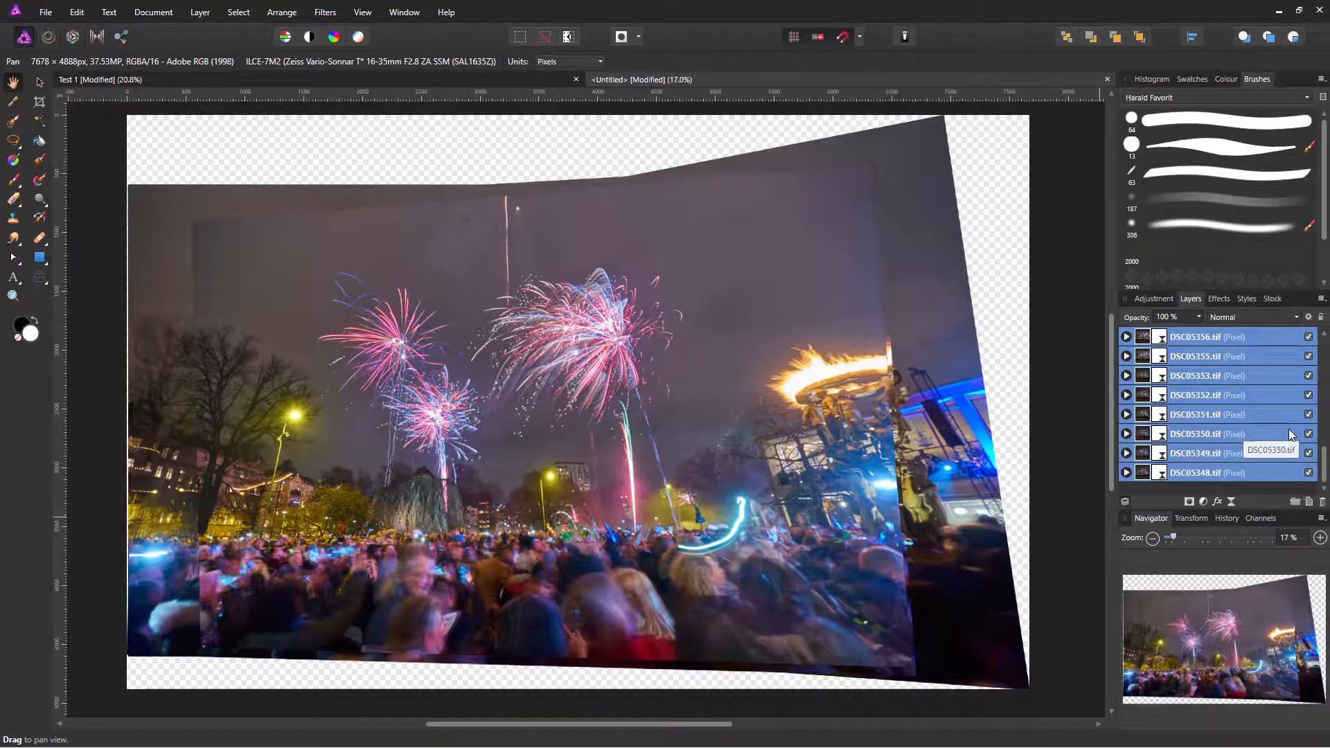
left_click(1258, 473)
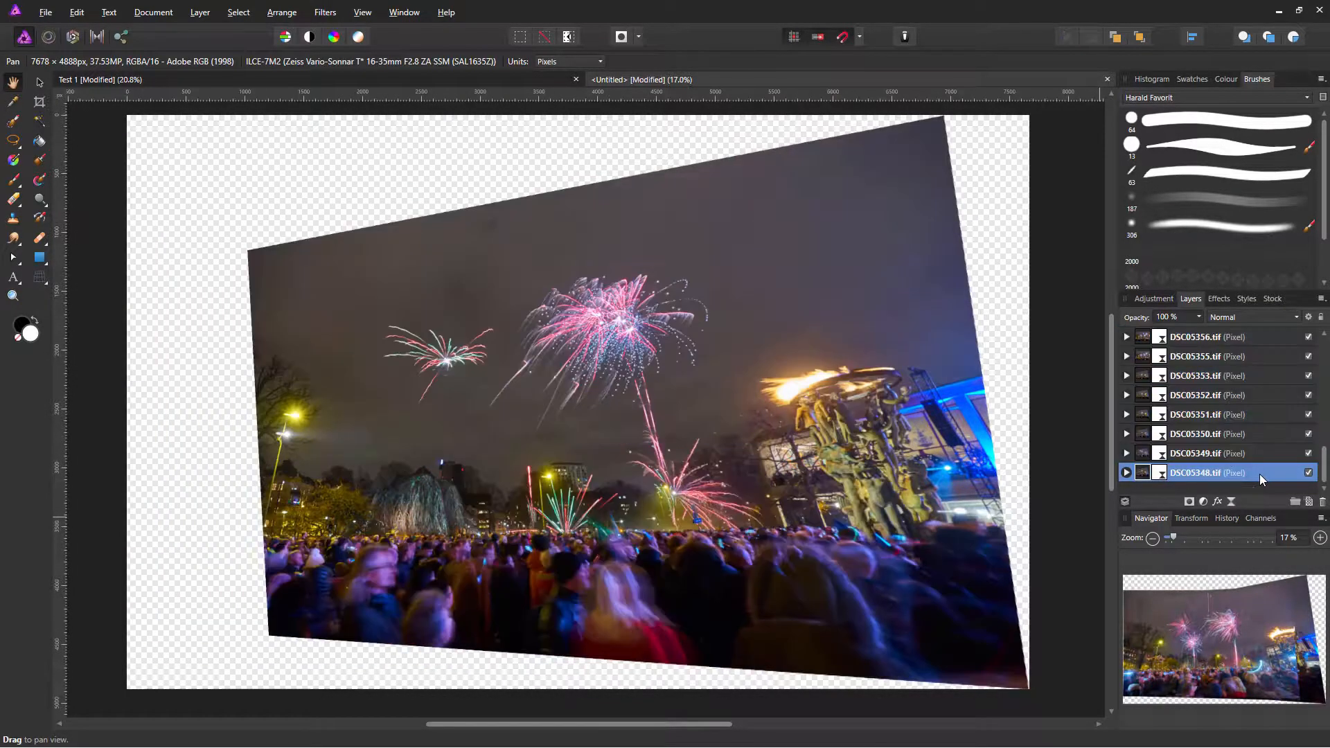
left_click(1252, 453)
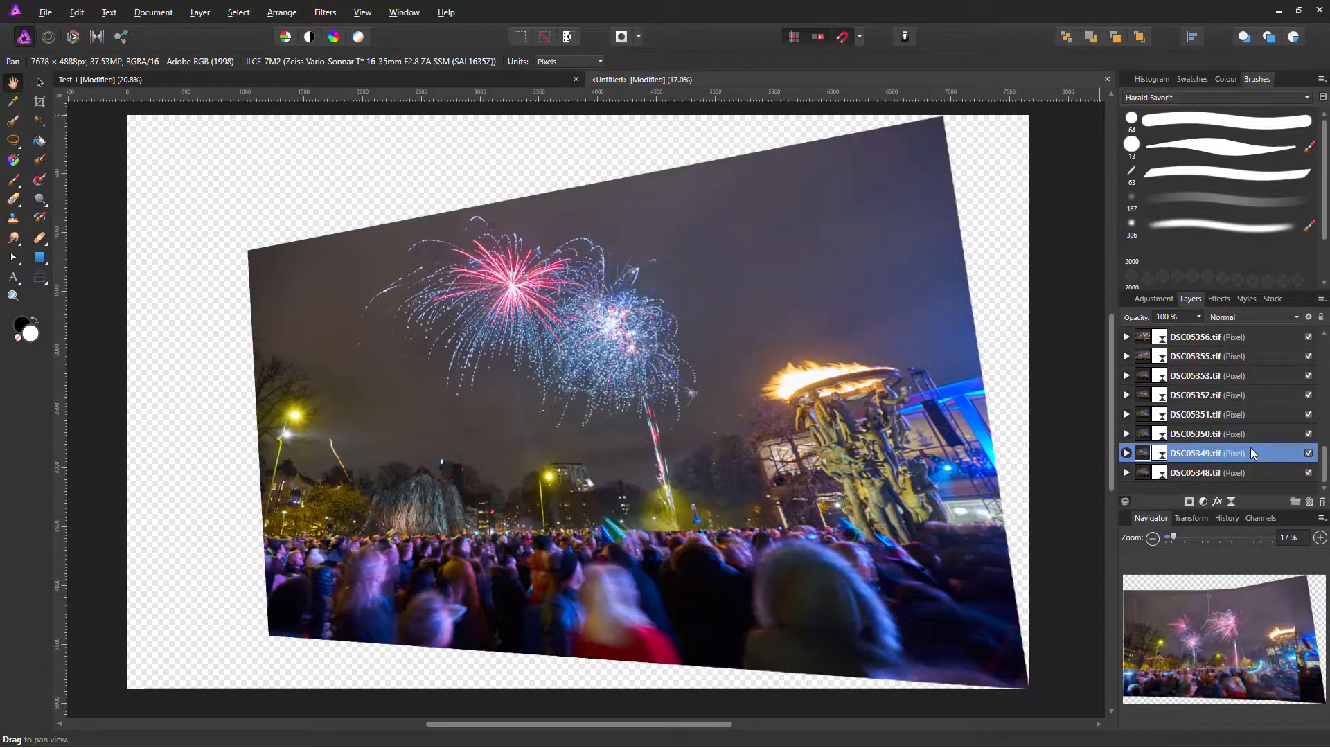
left_click(1250, 434)
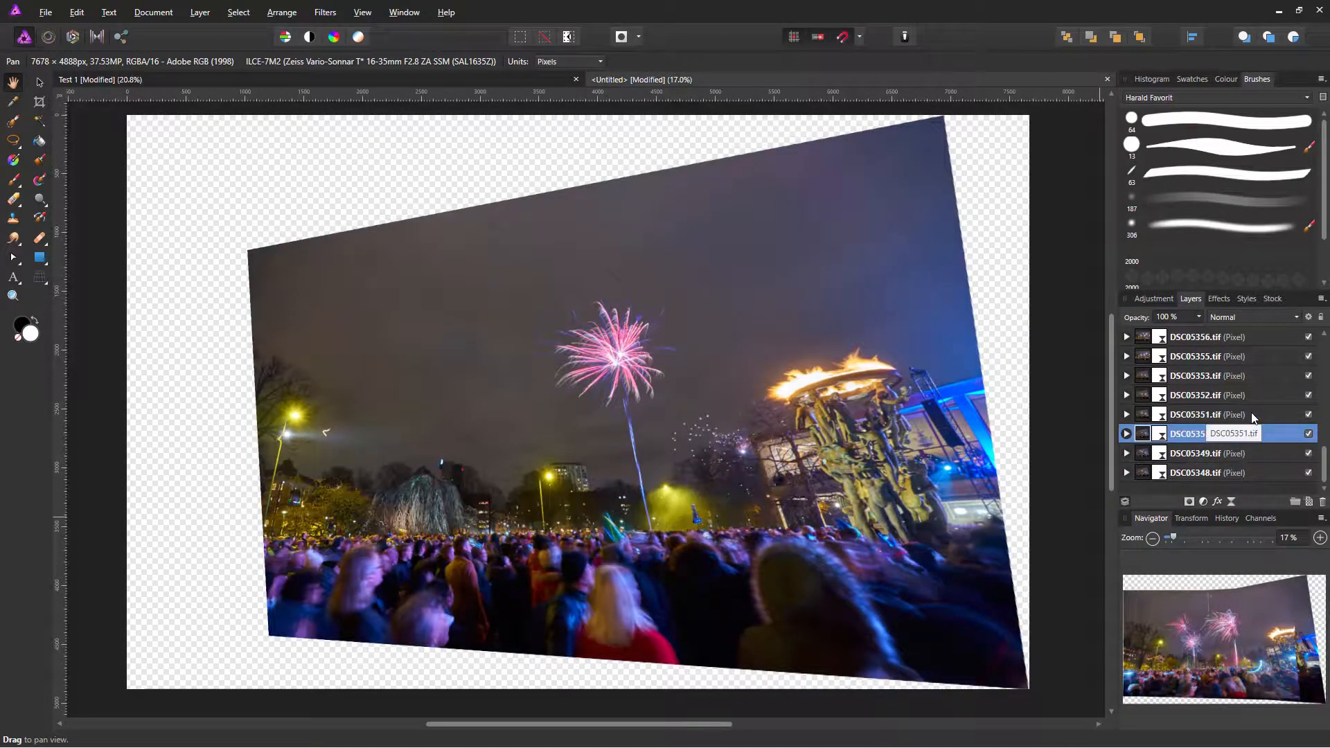
left_click(1250, 413)
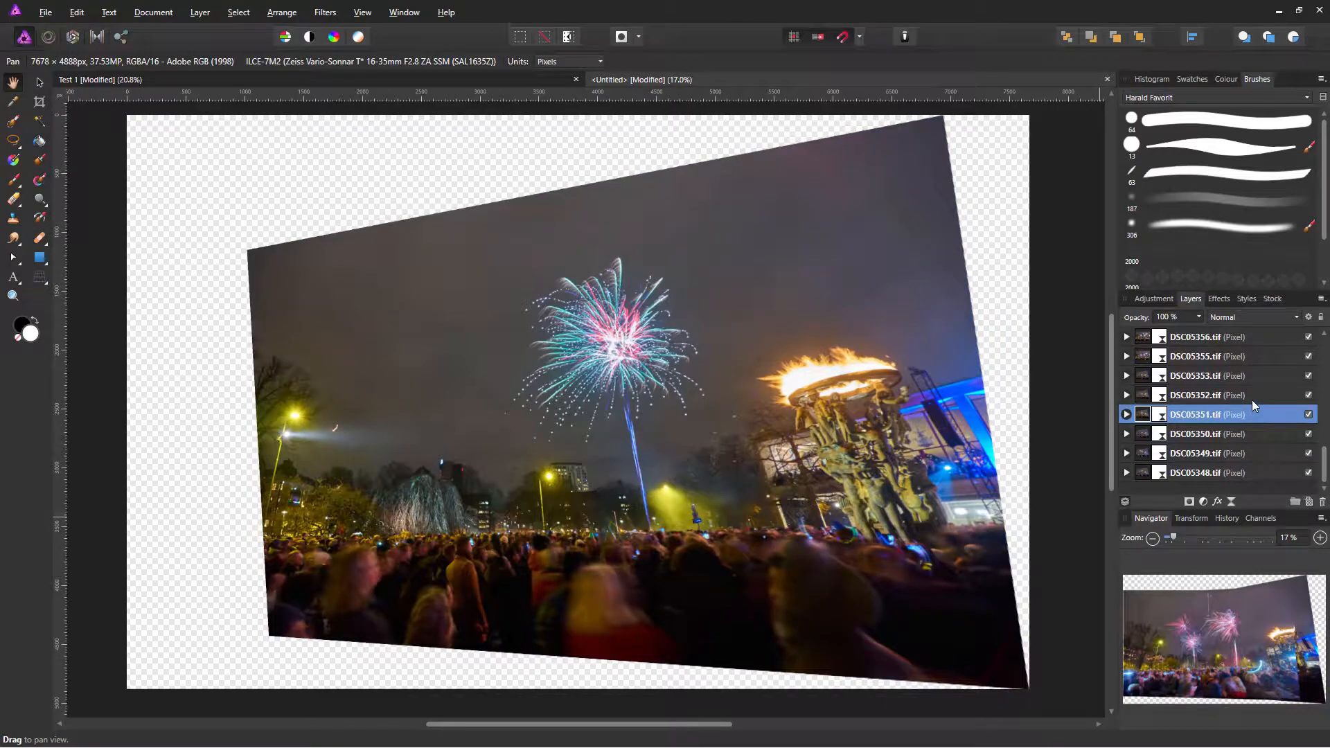
left_click(1252, 400)
left_click(1202, 417)
left_click(1265, 438)
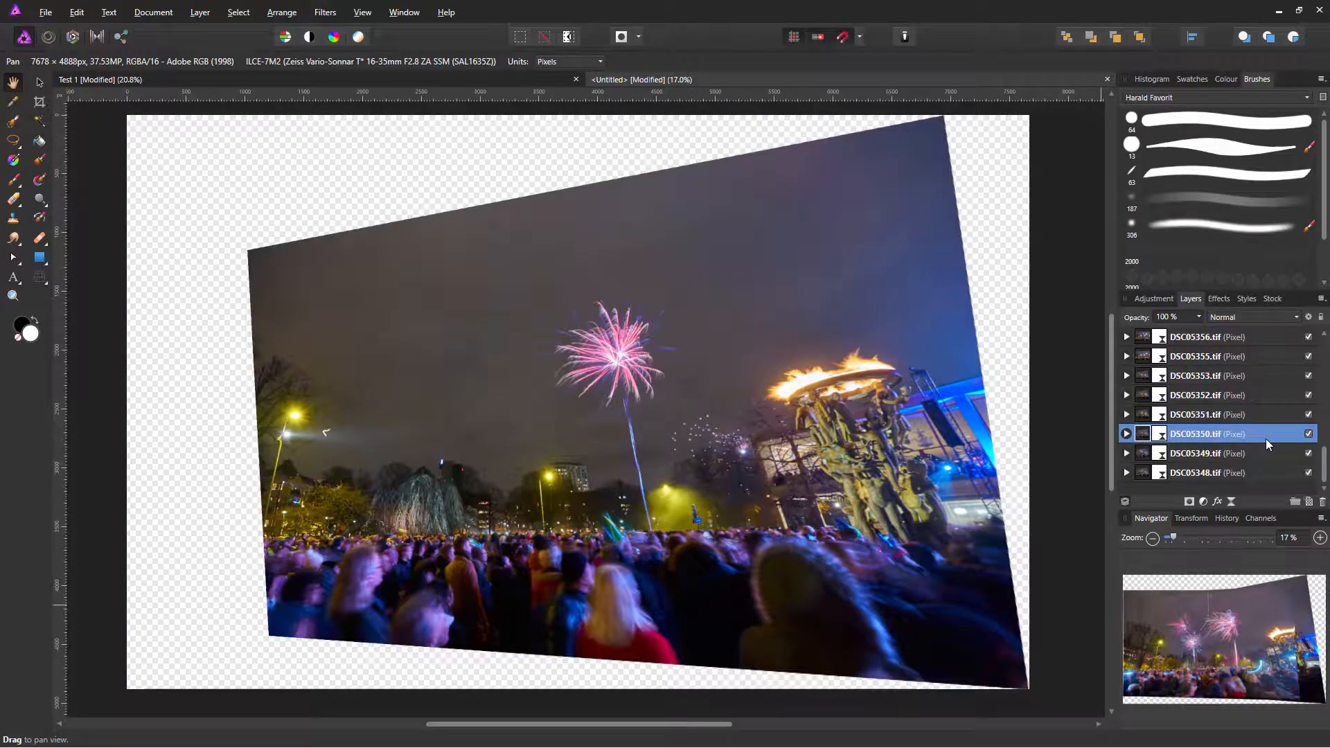
Step: Rename DSC05350.tif to 'bg1' and move it to the bottom of the layer stack
double_click(1190, 439)
type("bg1")
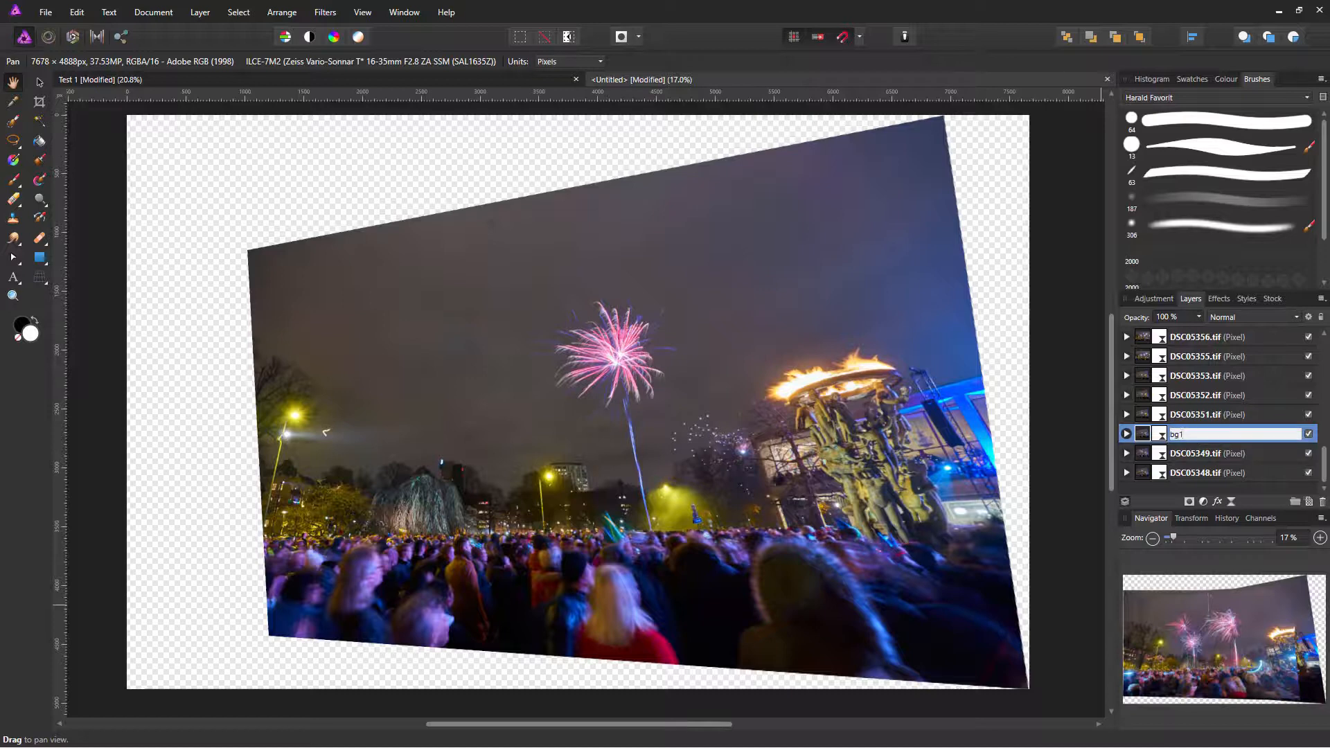
left_click(1148, 439)
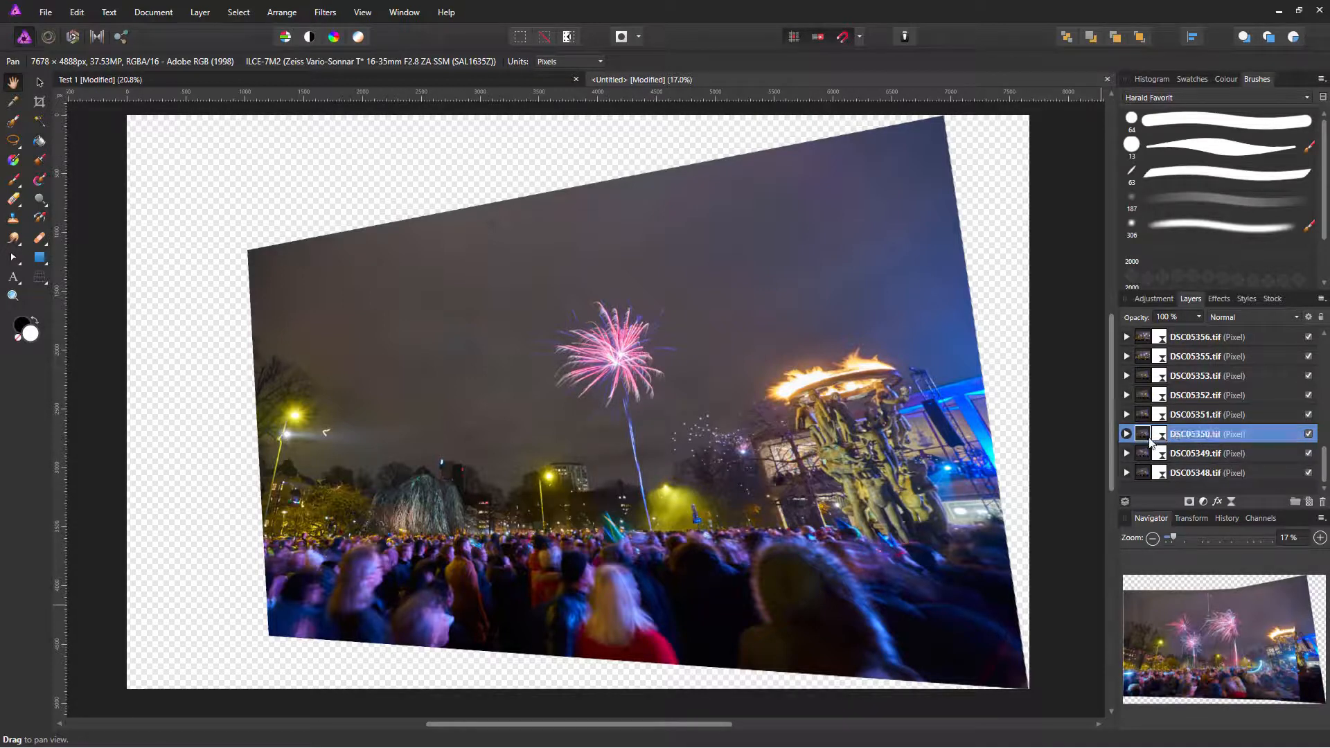
left_click_drag(1148, 439, 1153, 485)
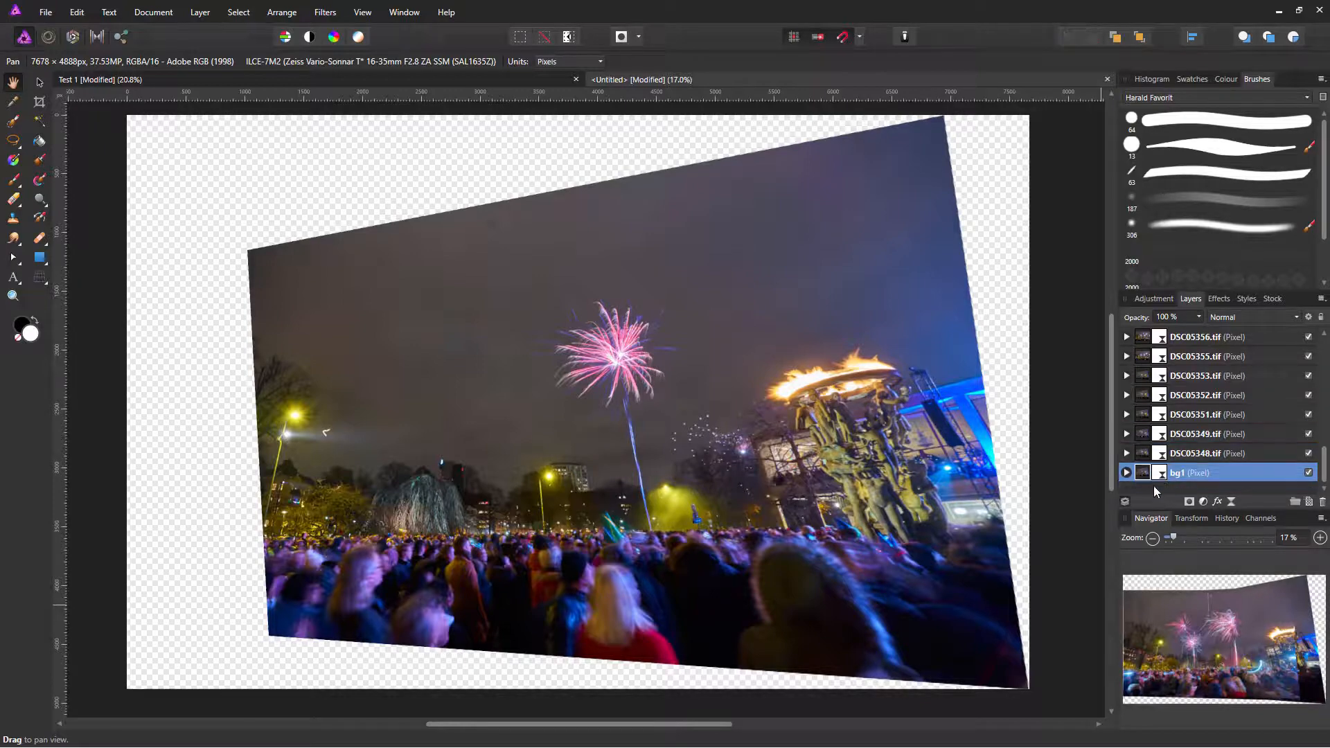
left_click(1142, 418)
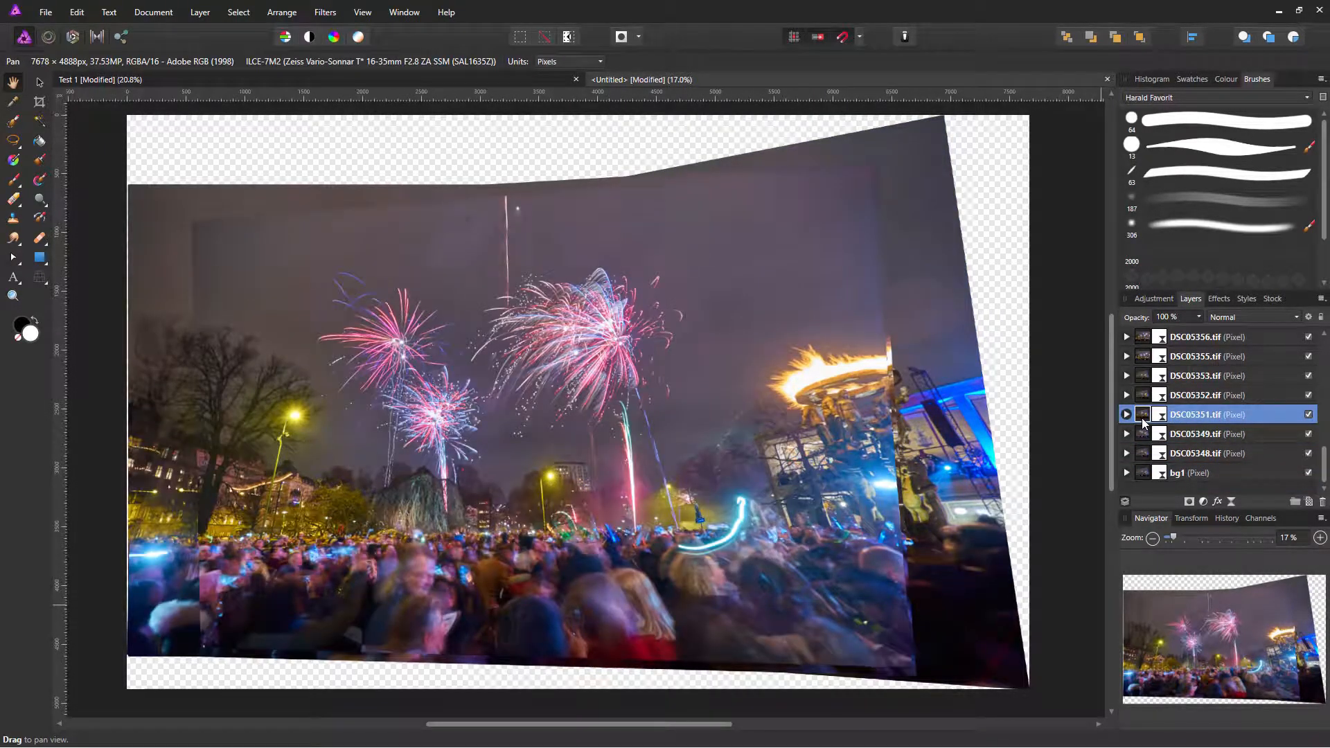
Step: Solo fireworks frames DSC05351 through DSC05358 one at a time to compare them
left_click(1143, 424, "alt")
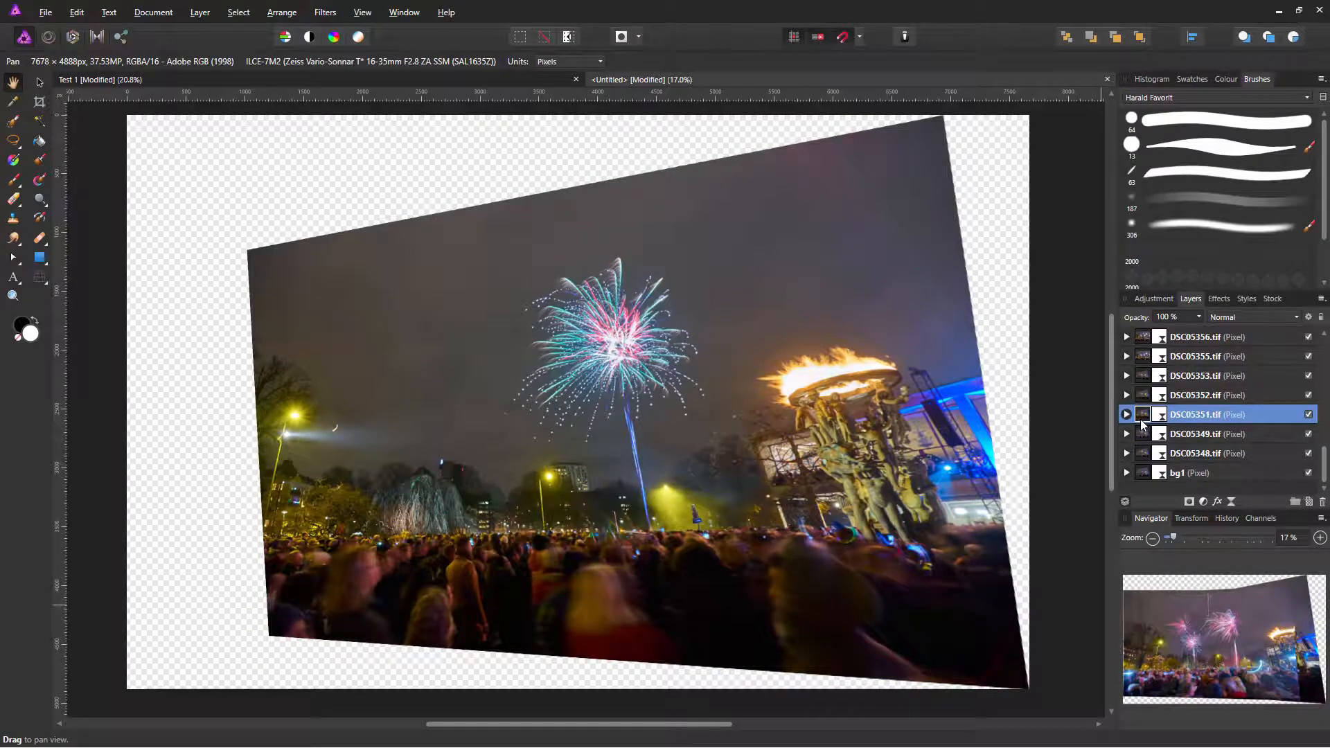
left_click(1144, 400, "alt")
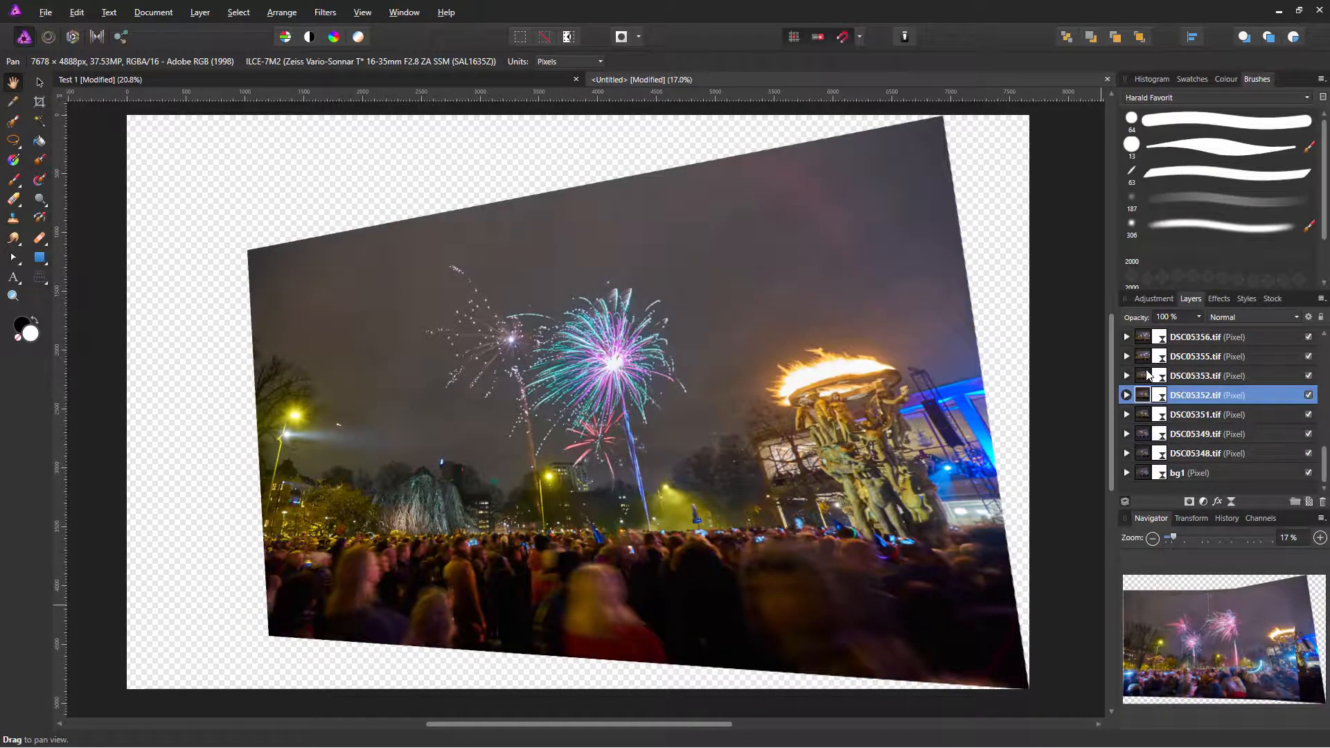
left_click(1147, 377, "alt")
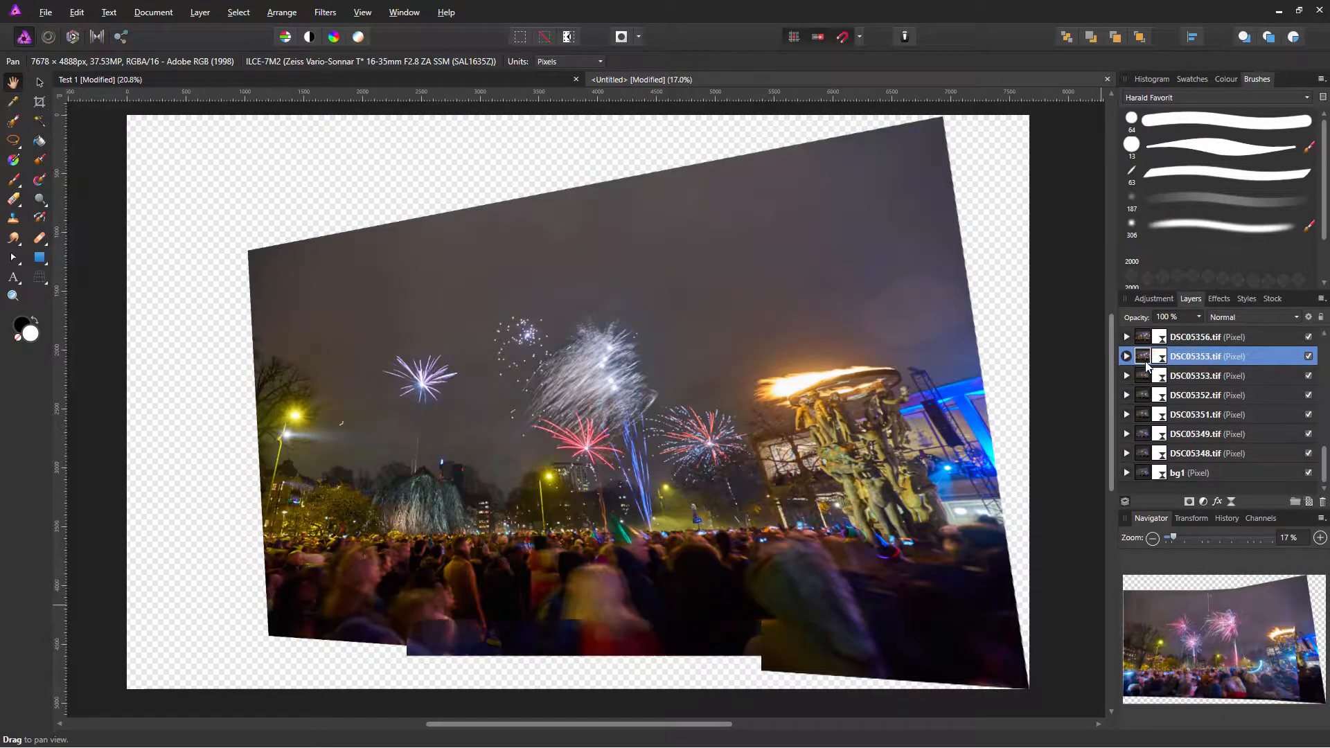
left_click(1147, 357, "alt")
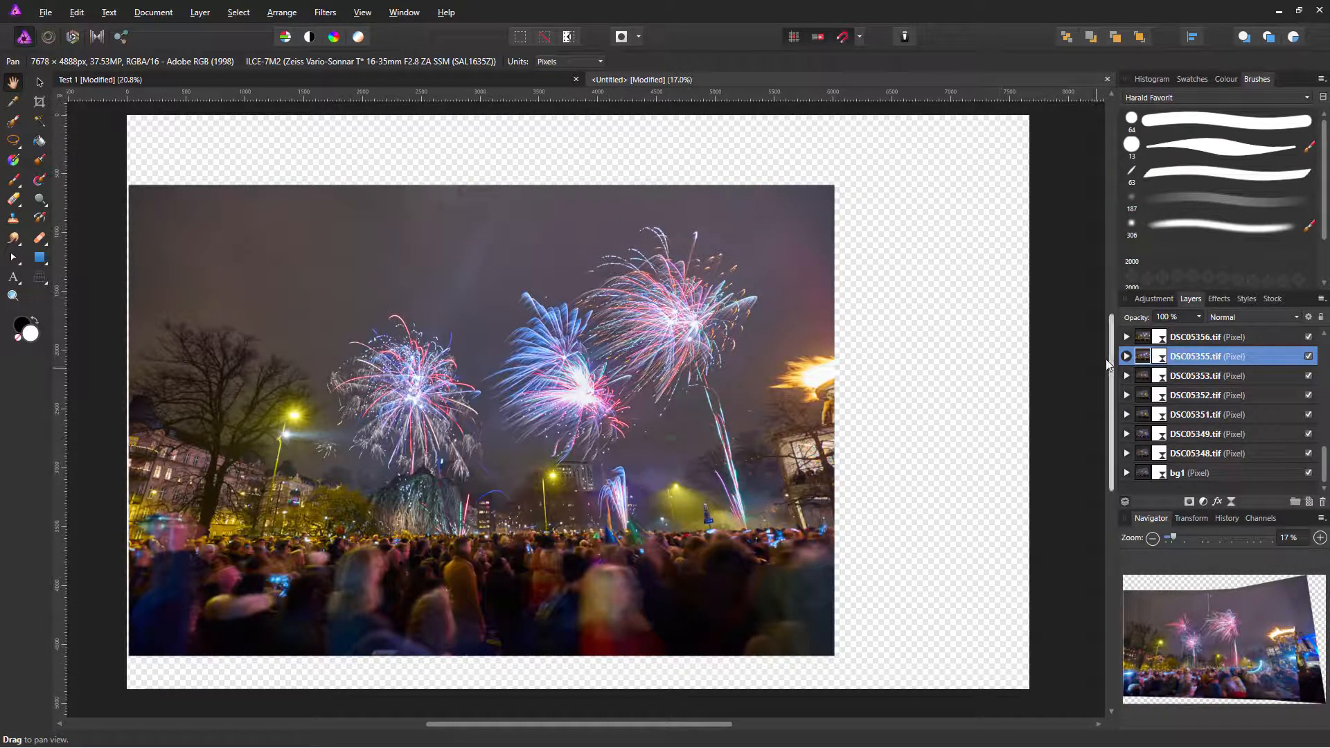
key("alt")
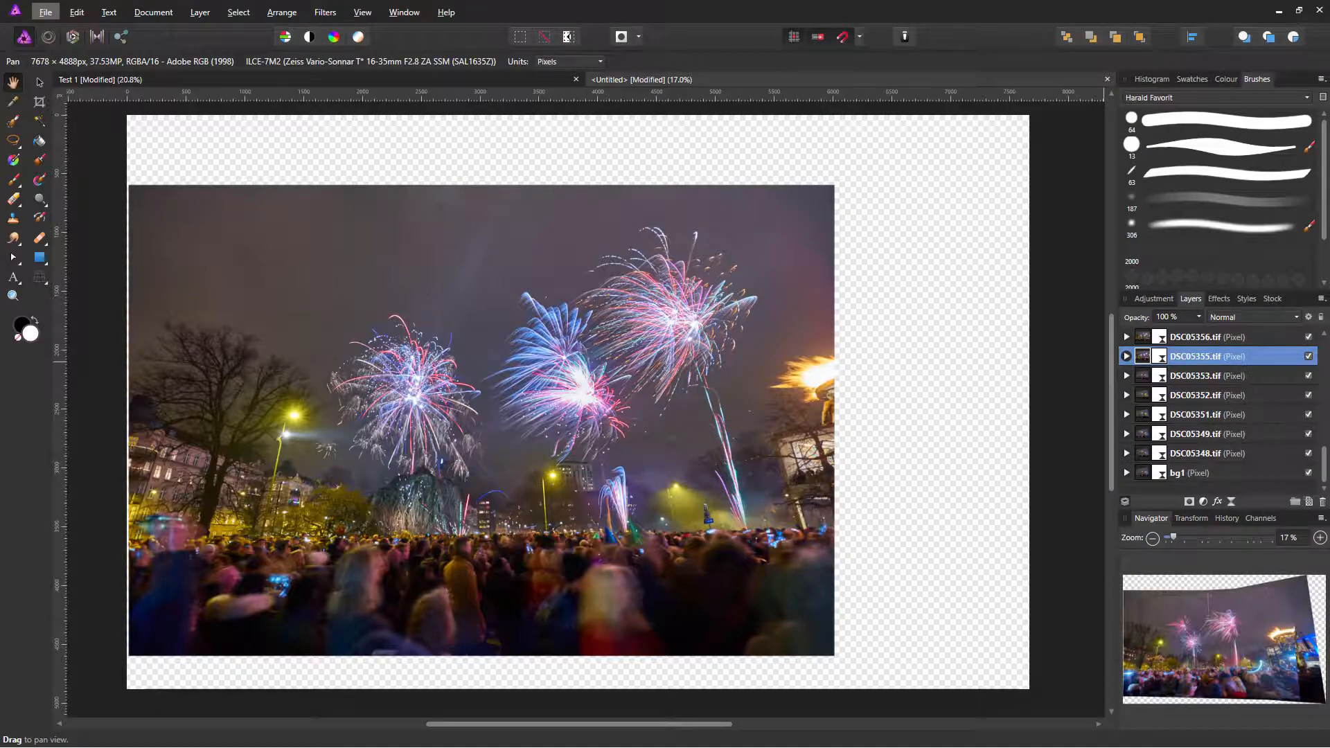
scroll(1324, 340, "up", 2)
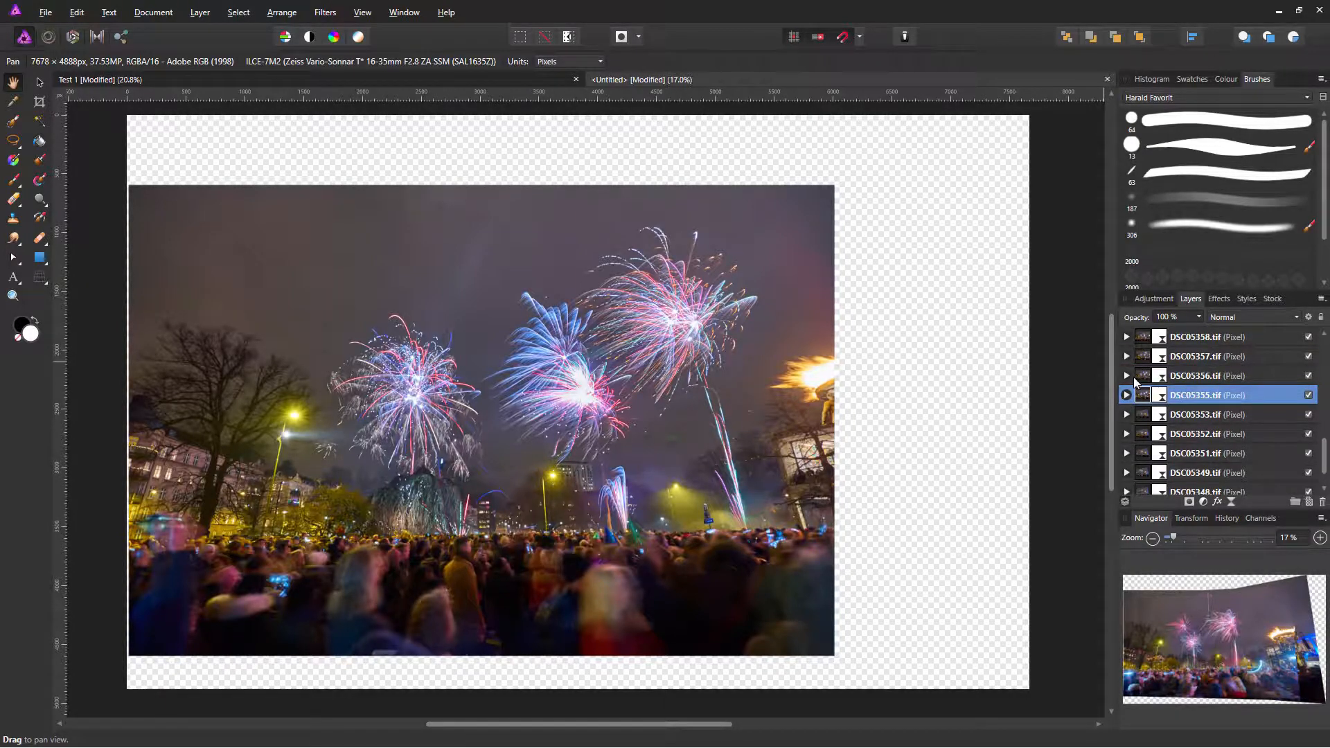
left_click(1140, 378)
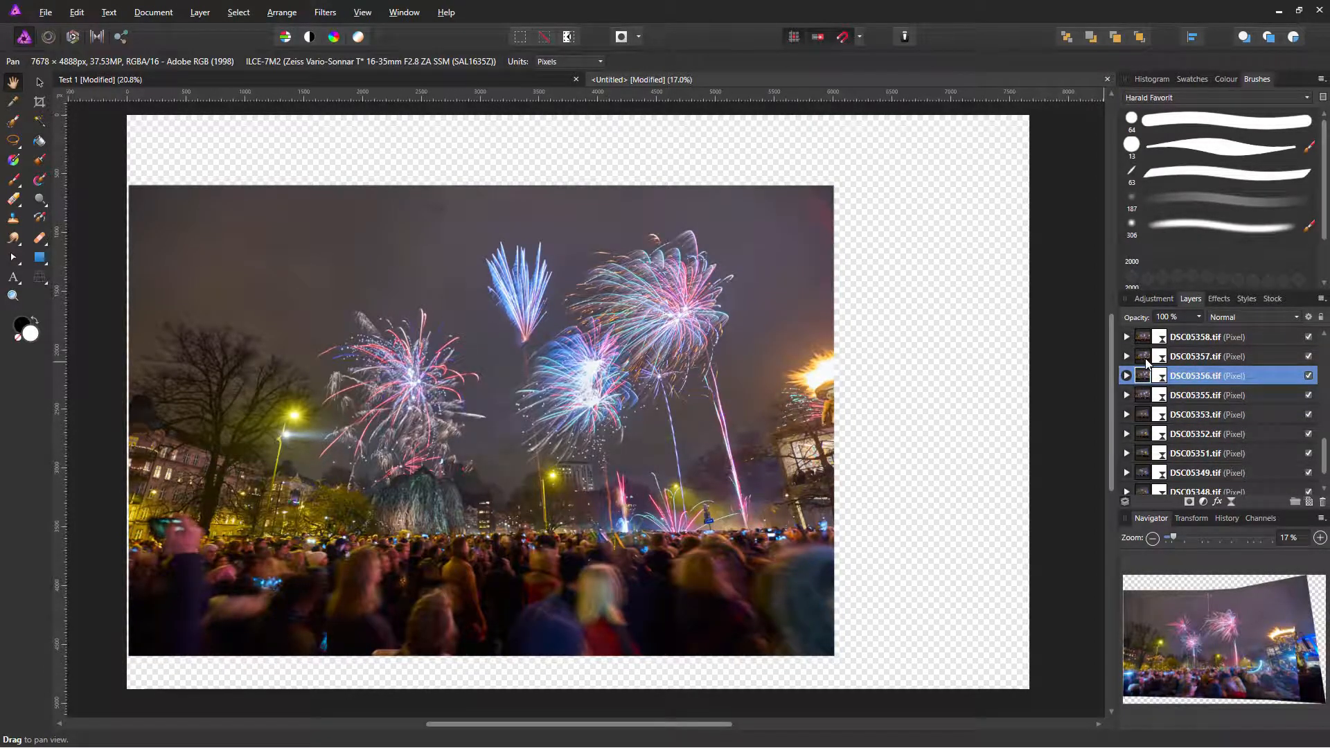
left_click(1146, 358)
left_click(1147, 377)
left_click(1146, 395)
left_click(1146, 378)
left_click(1146, 359)
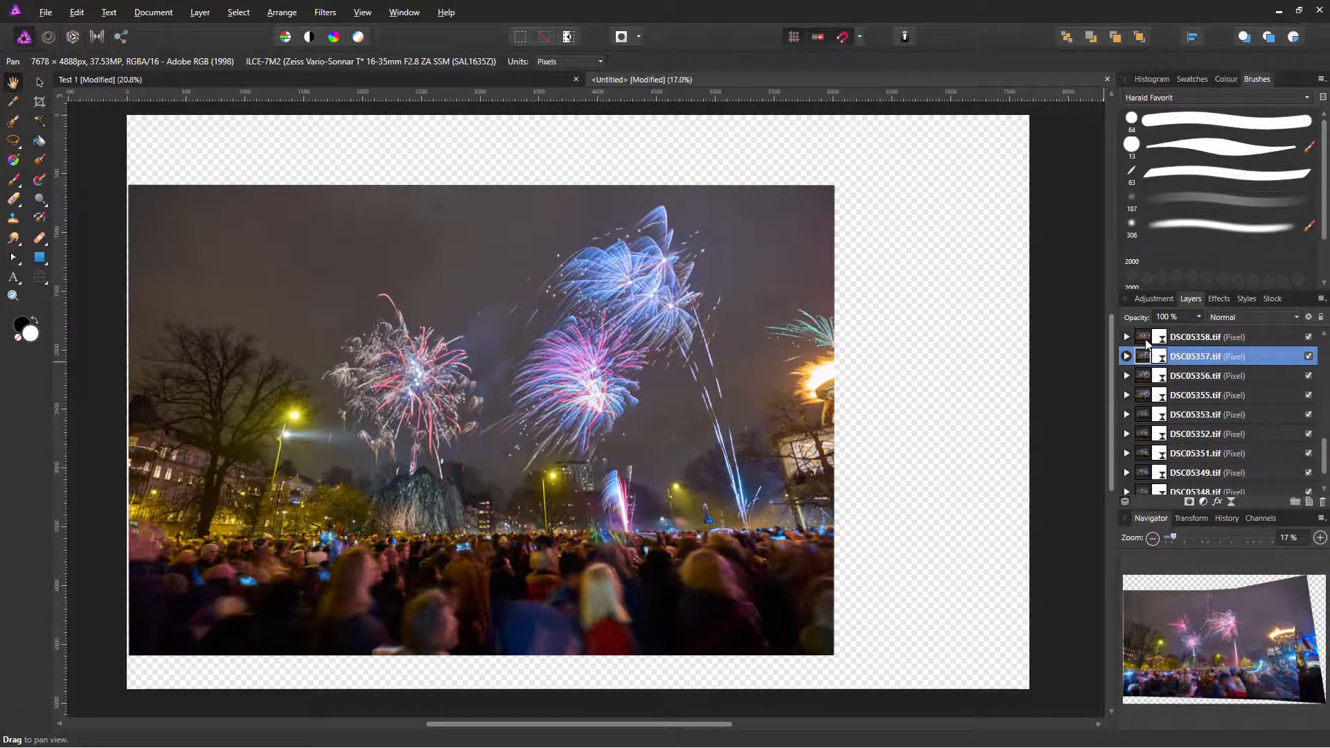
left_click(1146, 339)
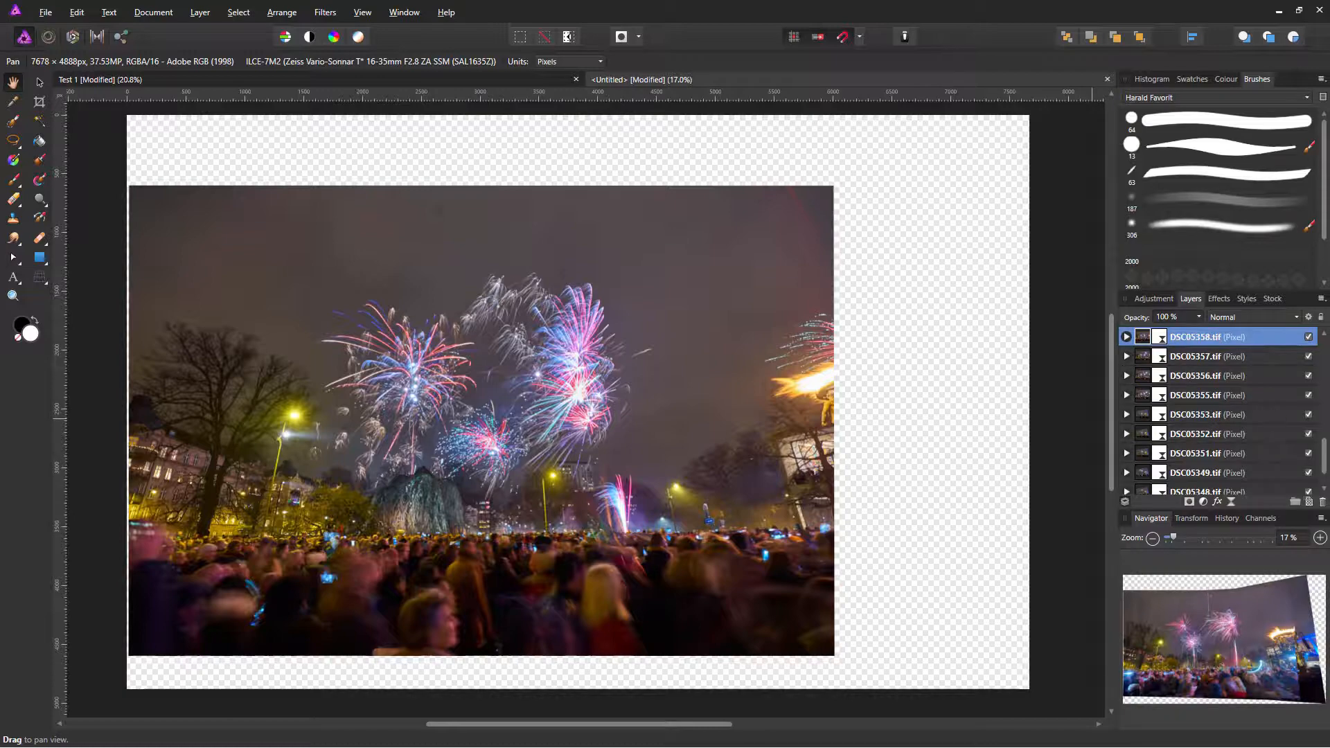
Step: Solo frames DSC05359 through DSC05364 one at a time to compare them
left_click_drag(1324, 457, 1325, 445)
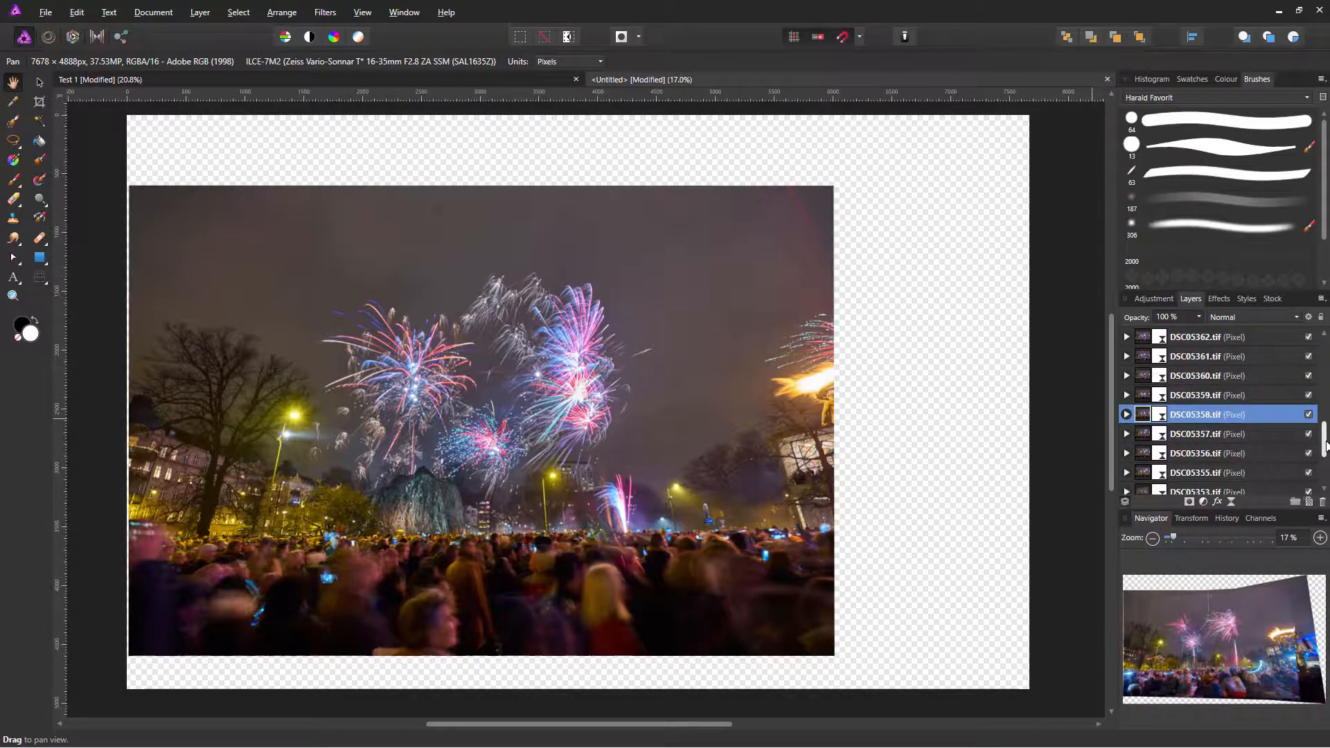
left_click(1139, 396)
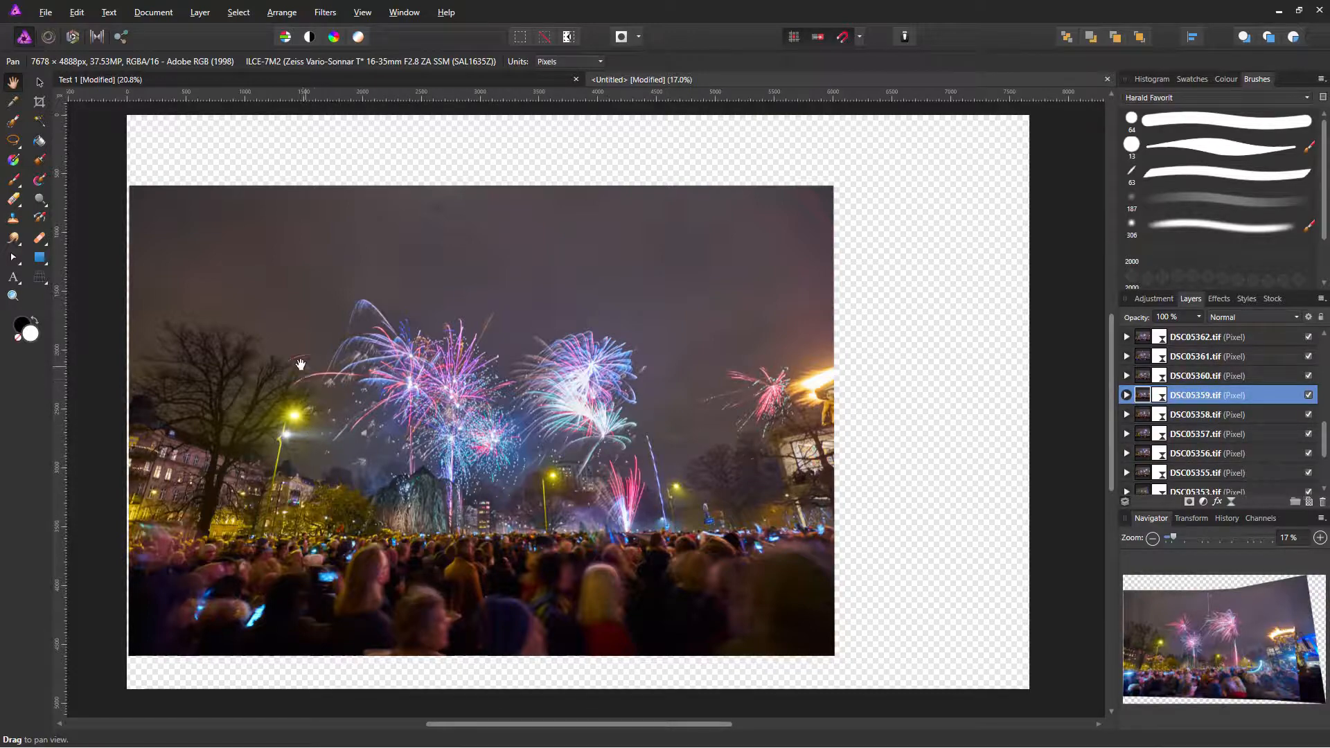
left_click(1145, 377)
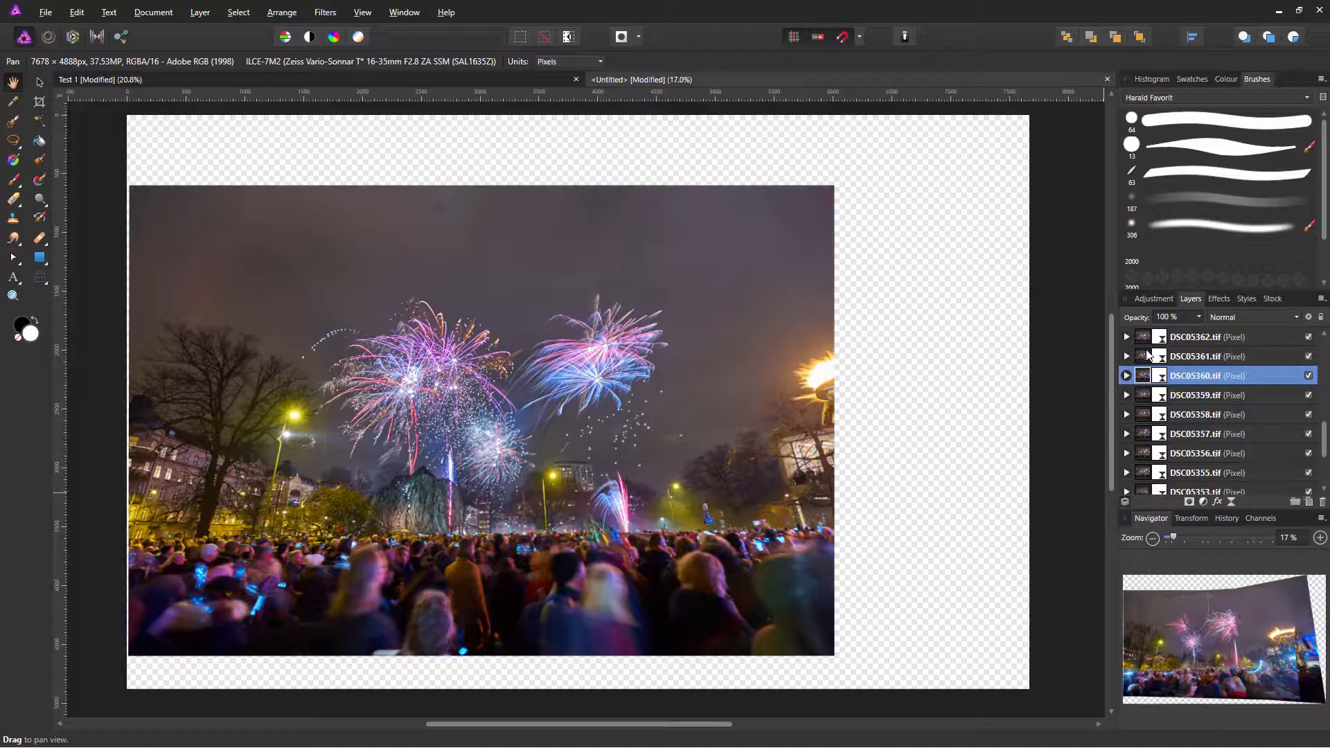
left_click(1147, 355)
left_click(1141, 340)
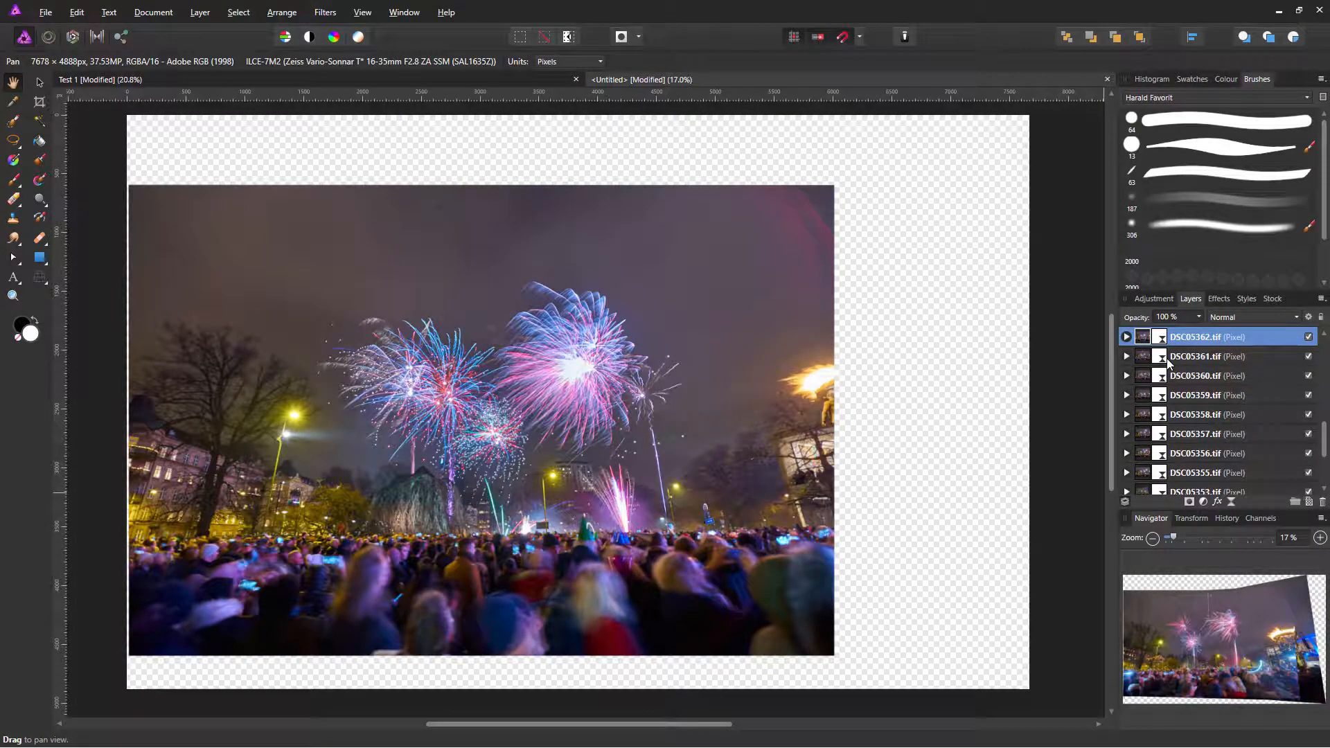
scroll(1167, 360, "up", 3)
key("alt")
key("alt")
left_click(1144, 436, "alt")
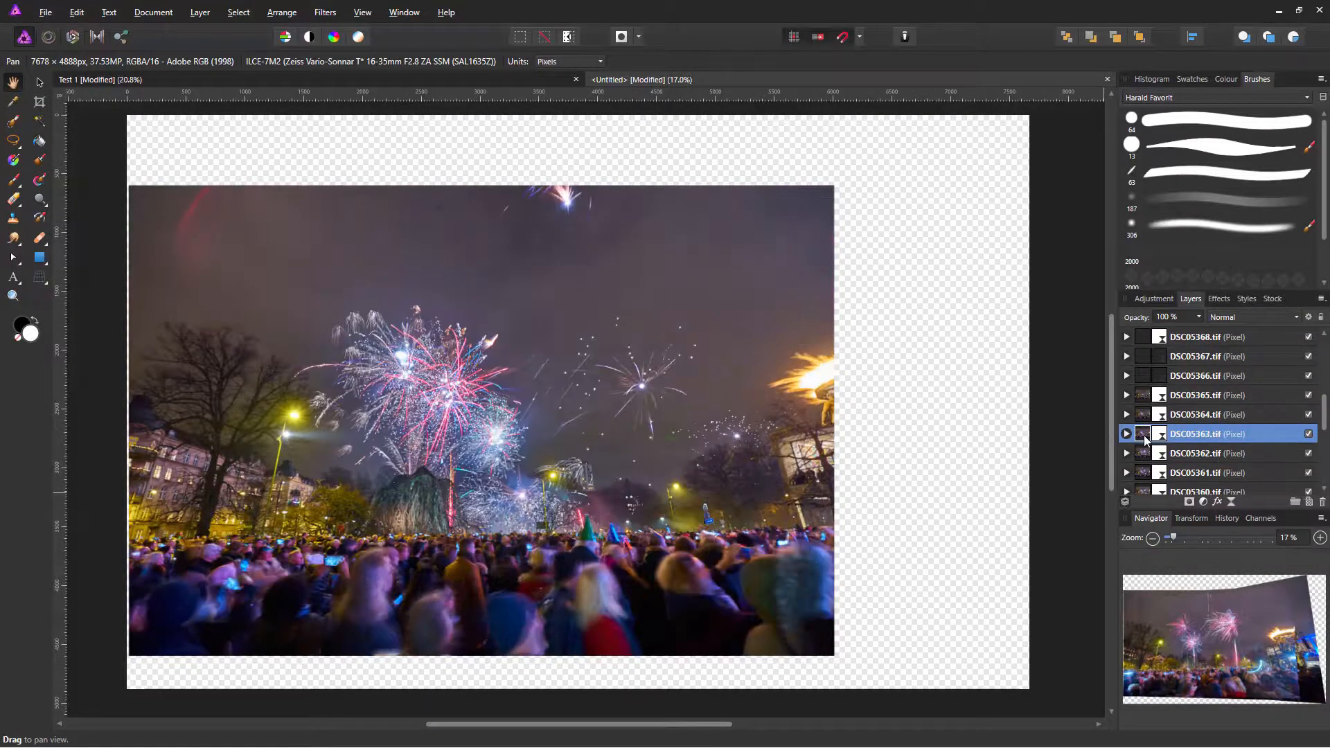
left_click(1144, 414, "alt")
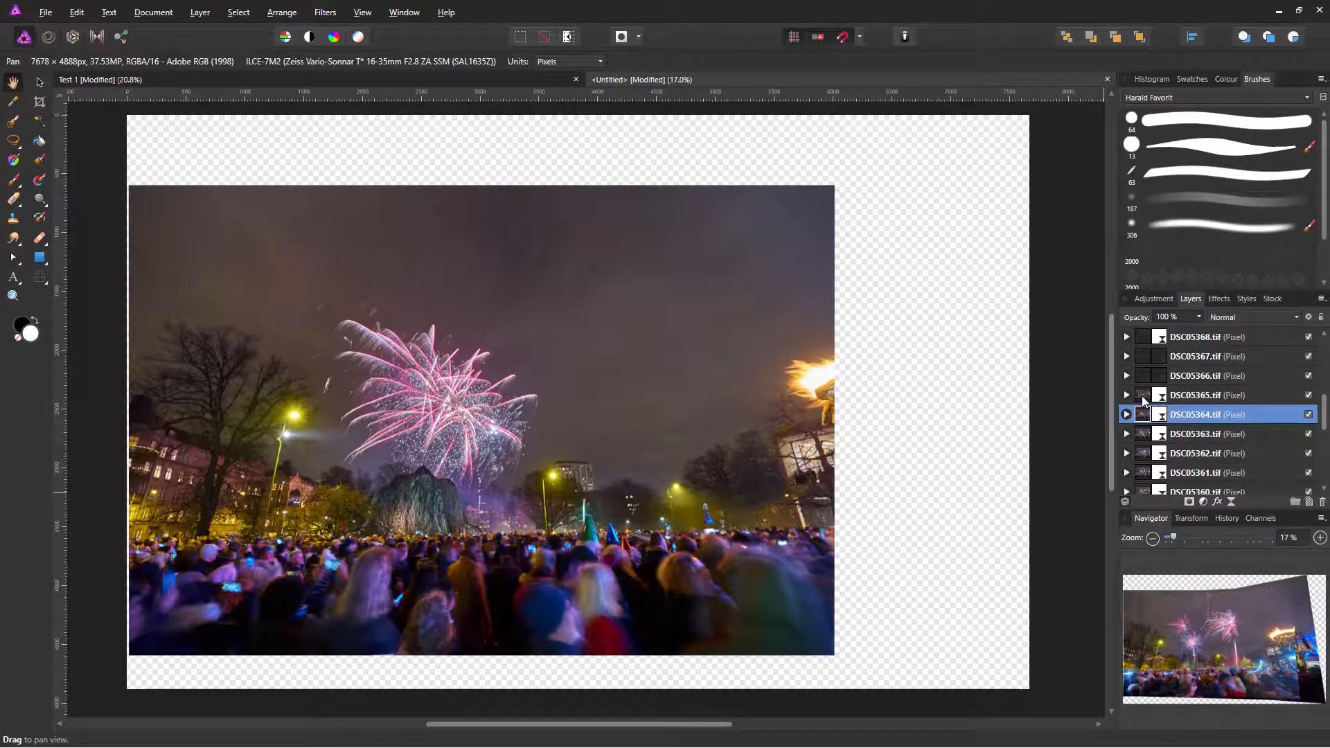
Step: Rename DSC05364 to bg2 and move it down next to bg1
double_click(1200, 415)
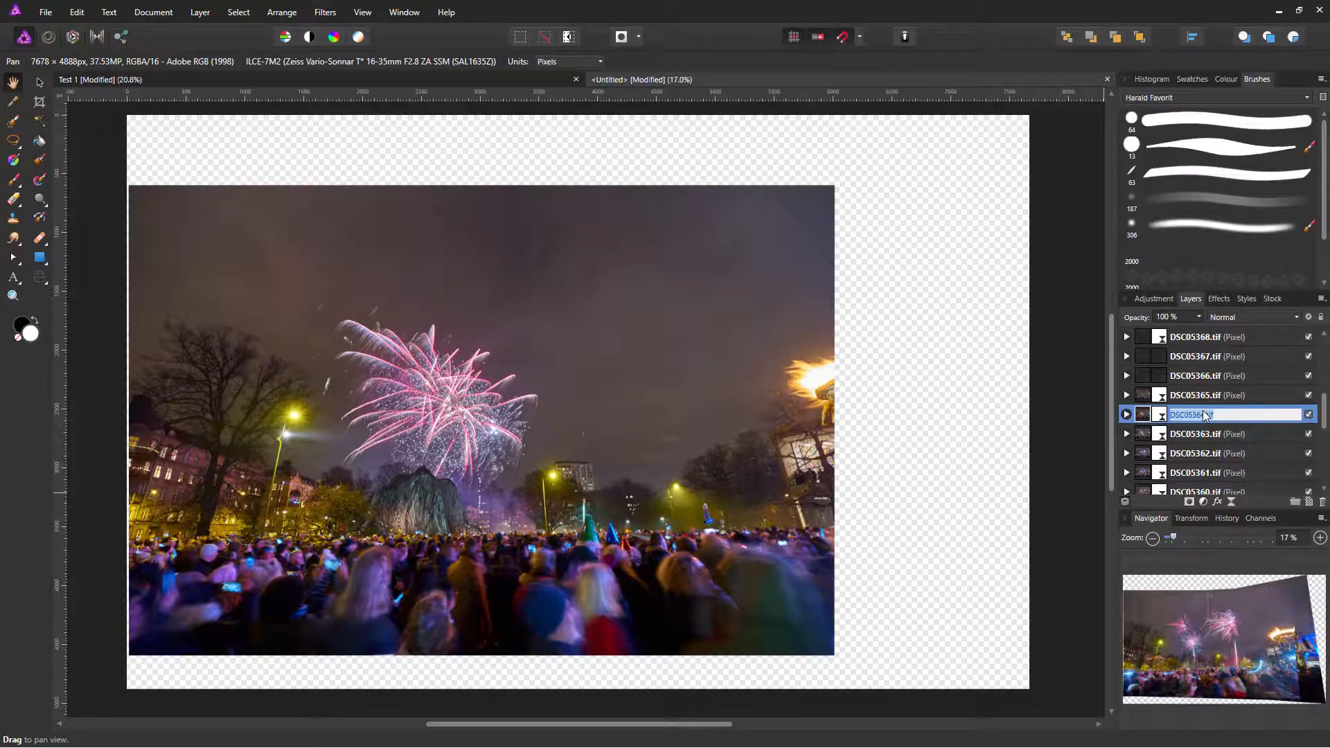
type("bg2")
key("Return")
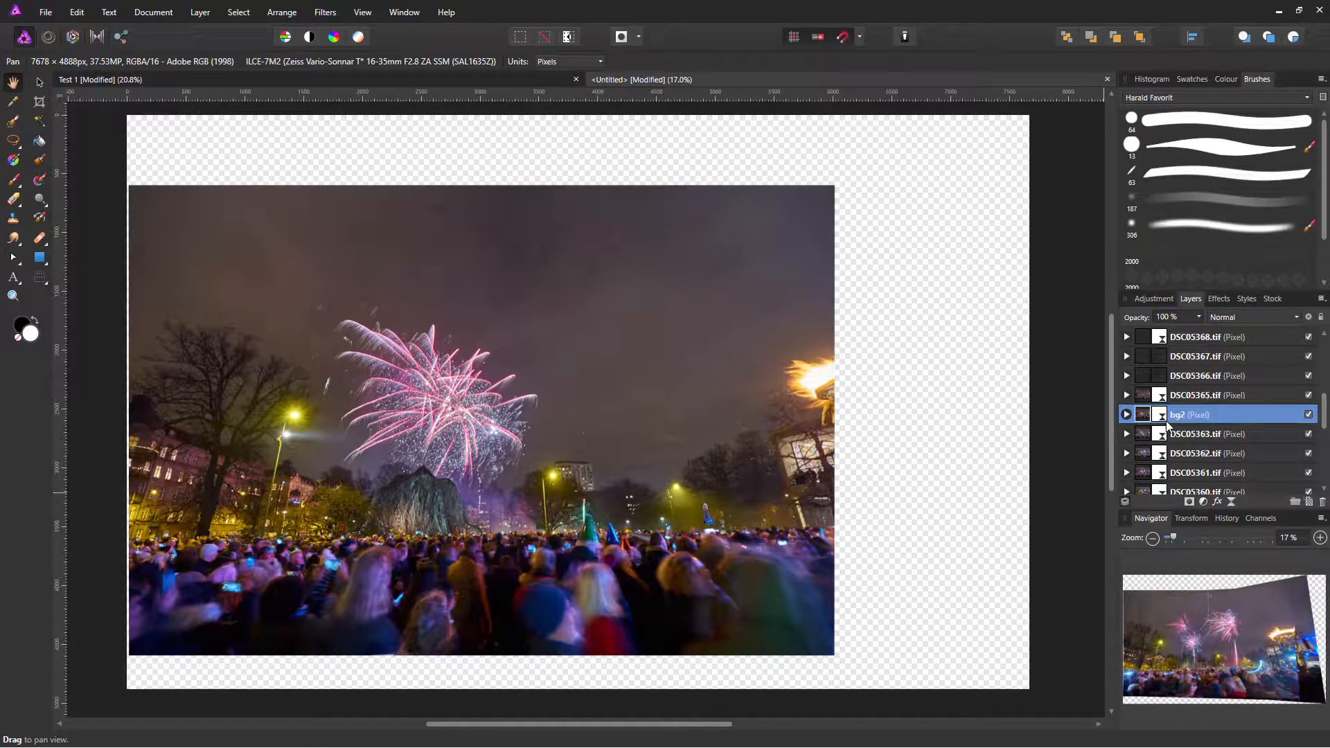
left_click_drag(1141, 417, 1151, 475)
Step: Group all the DSC fireworks layers from DSC05380 down into one group
scroll(1248, 435, "up", 6)
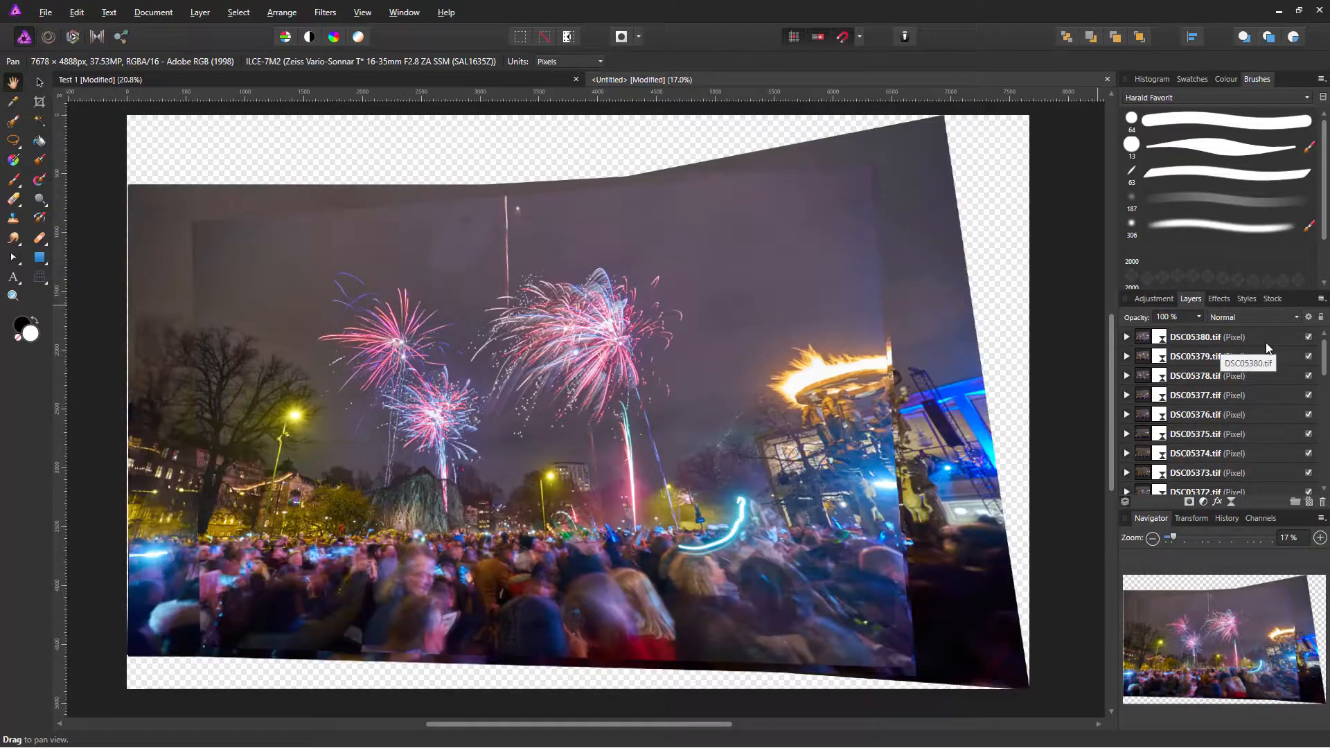
left_click(1266, 342, "shift")
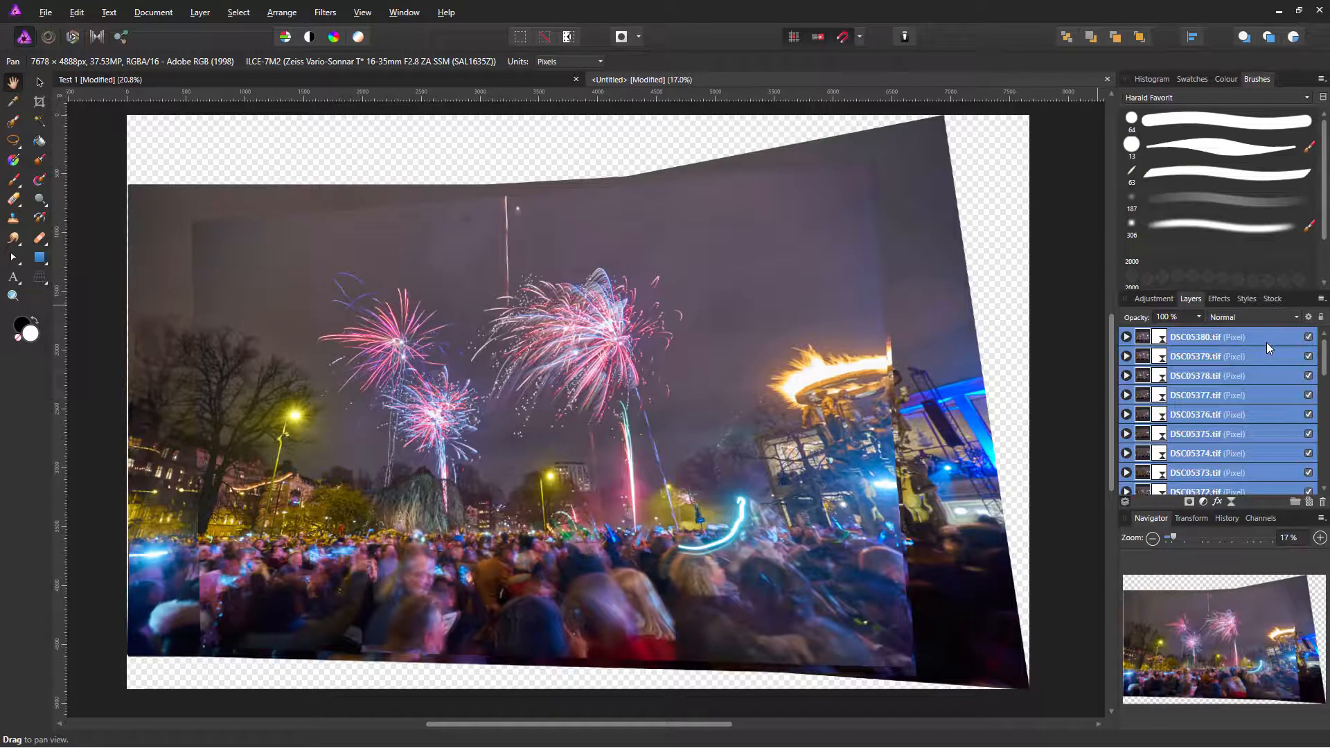
left_click(1292, 503)
double_click(1172, 338)
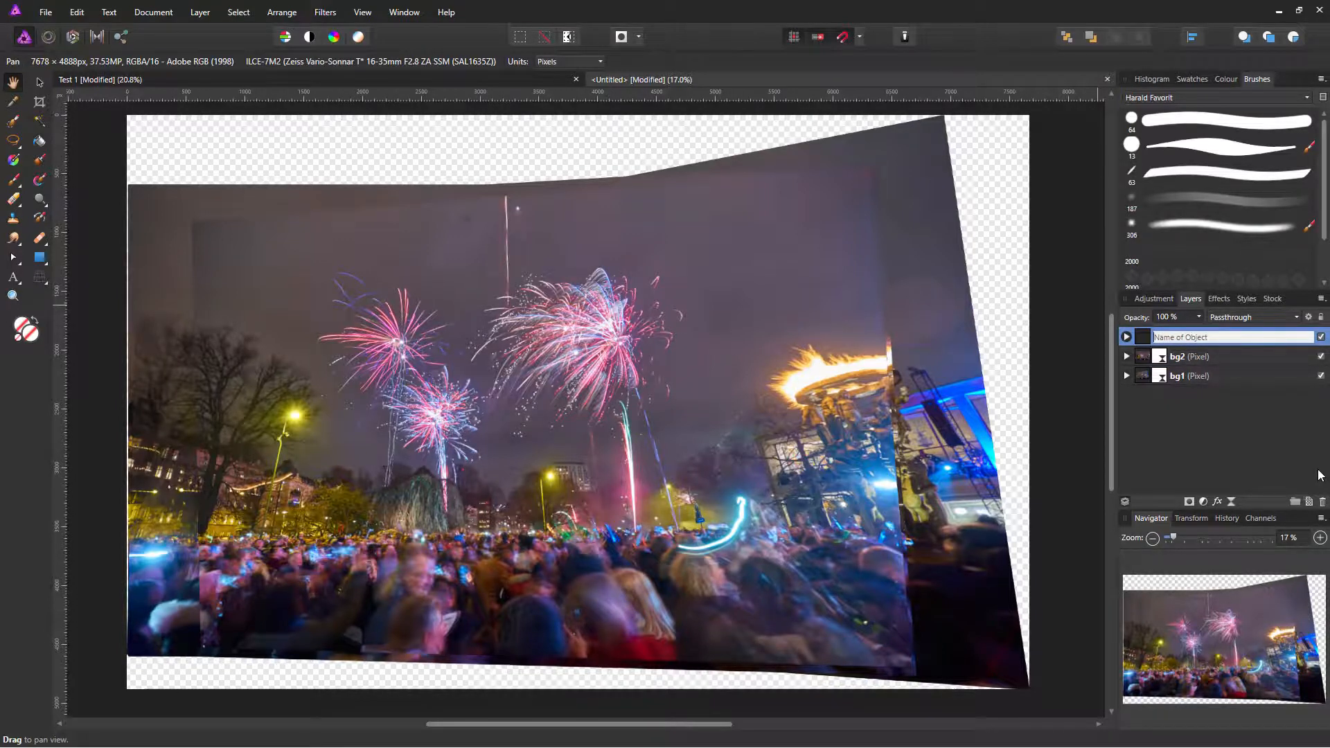
Step: Name the fireworks group Fyverkerier and set its blend mode to Lighten
type("Fyverkerier")
key("Return")
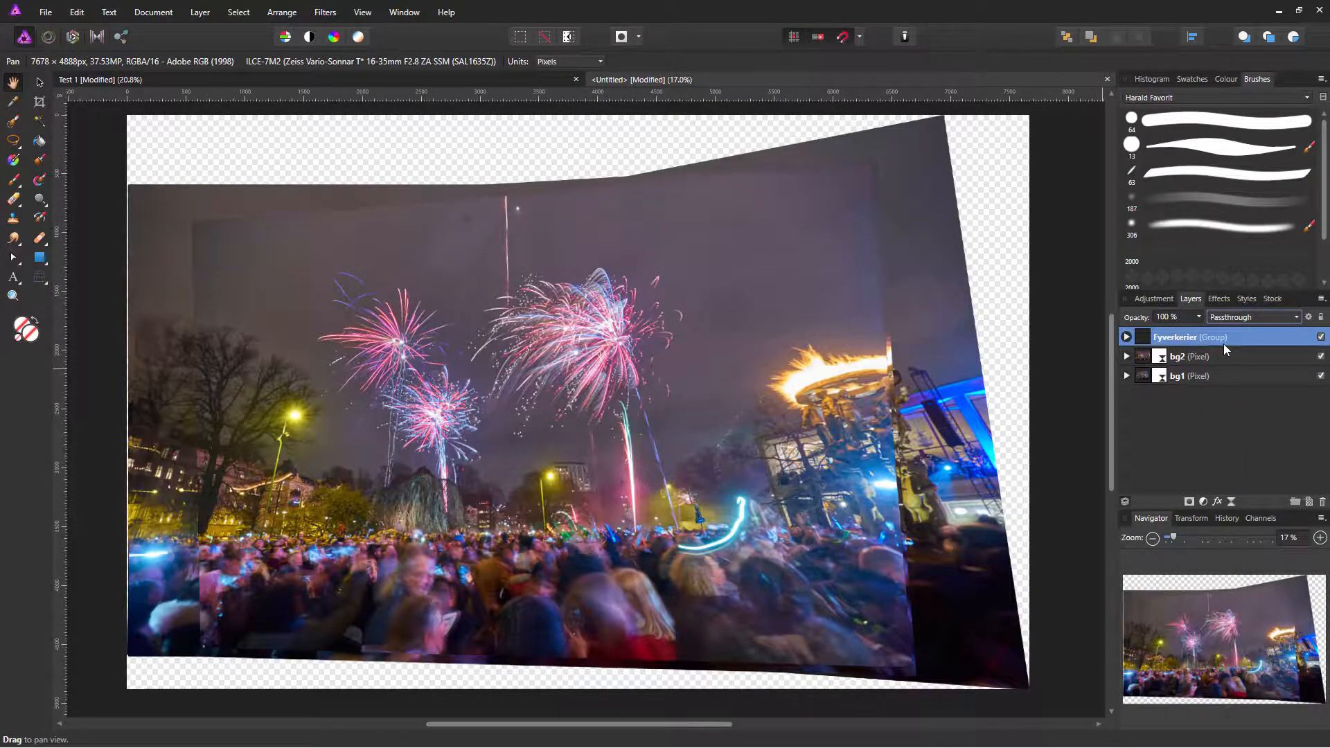
left_click(1236, 319)
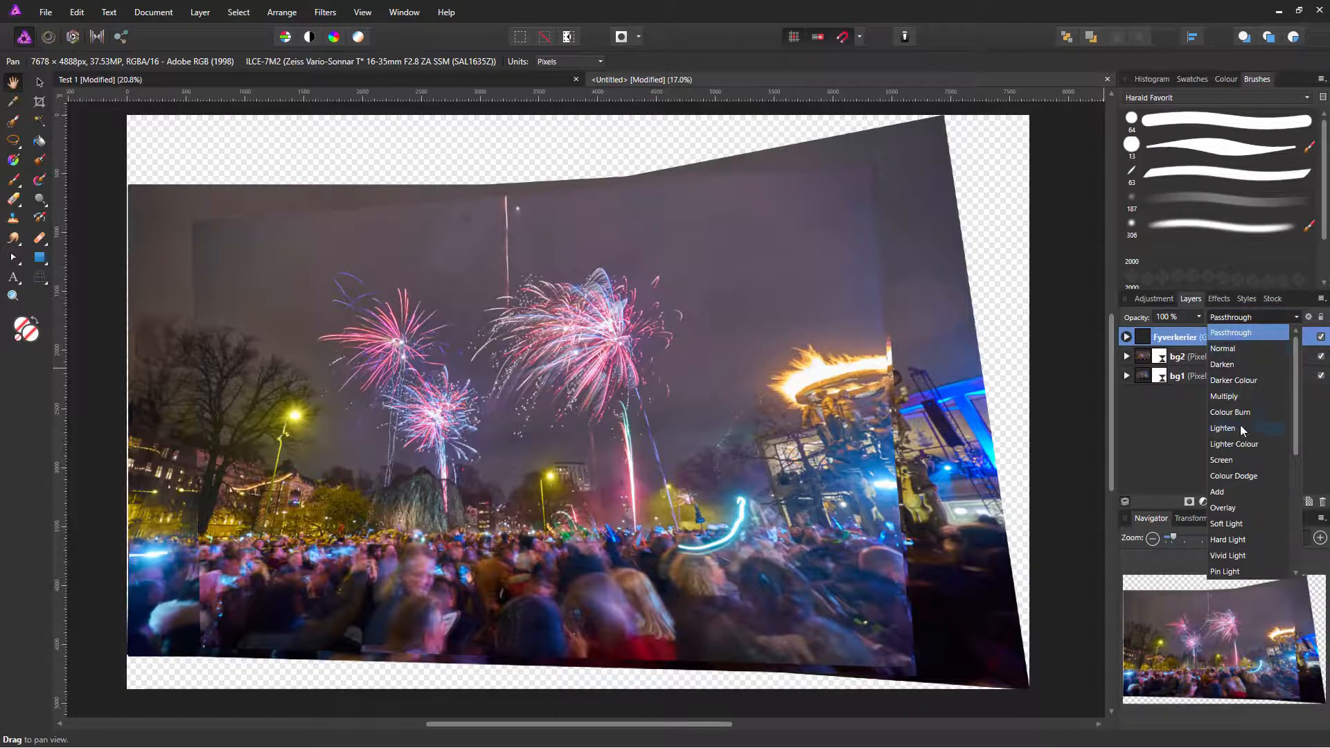
left_click(1222, 428)
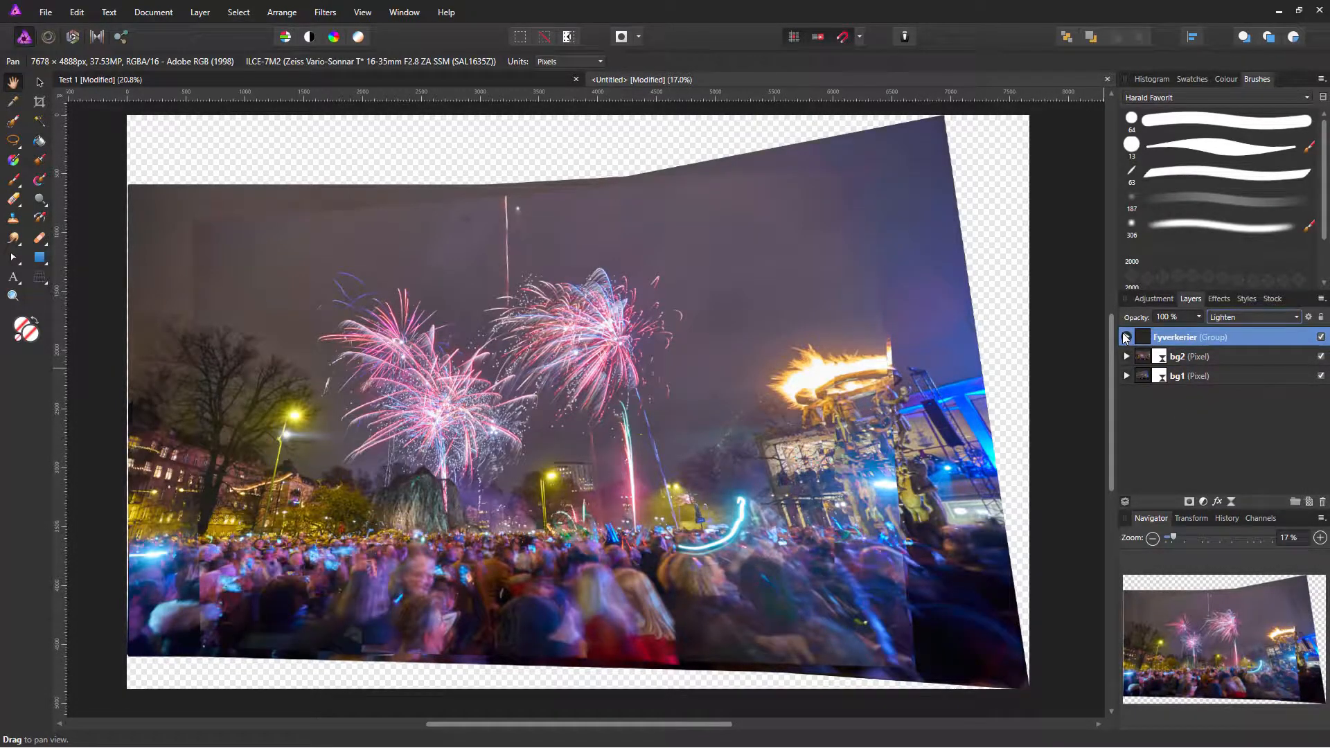
left_click(1126, 336)
left_click(1170, 356)
scroll(1177, 374, "down", 10)
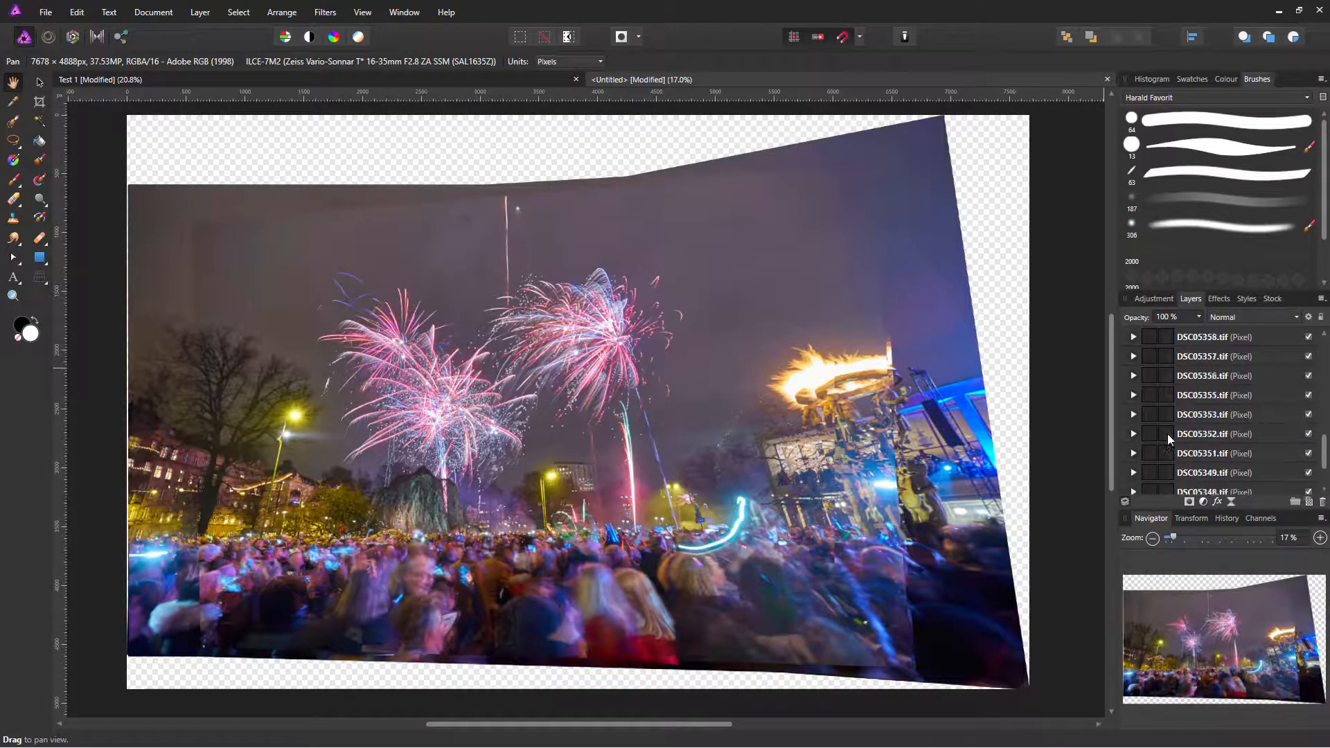
Step: Select fireworks frames DSC05355 down to DSC05348 and set their blend mode to Lighten
left_click(1164, 416, "shift")
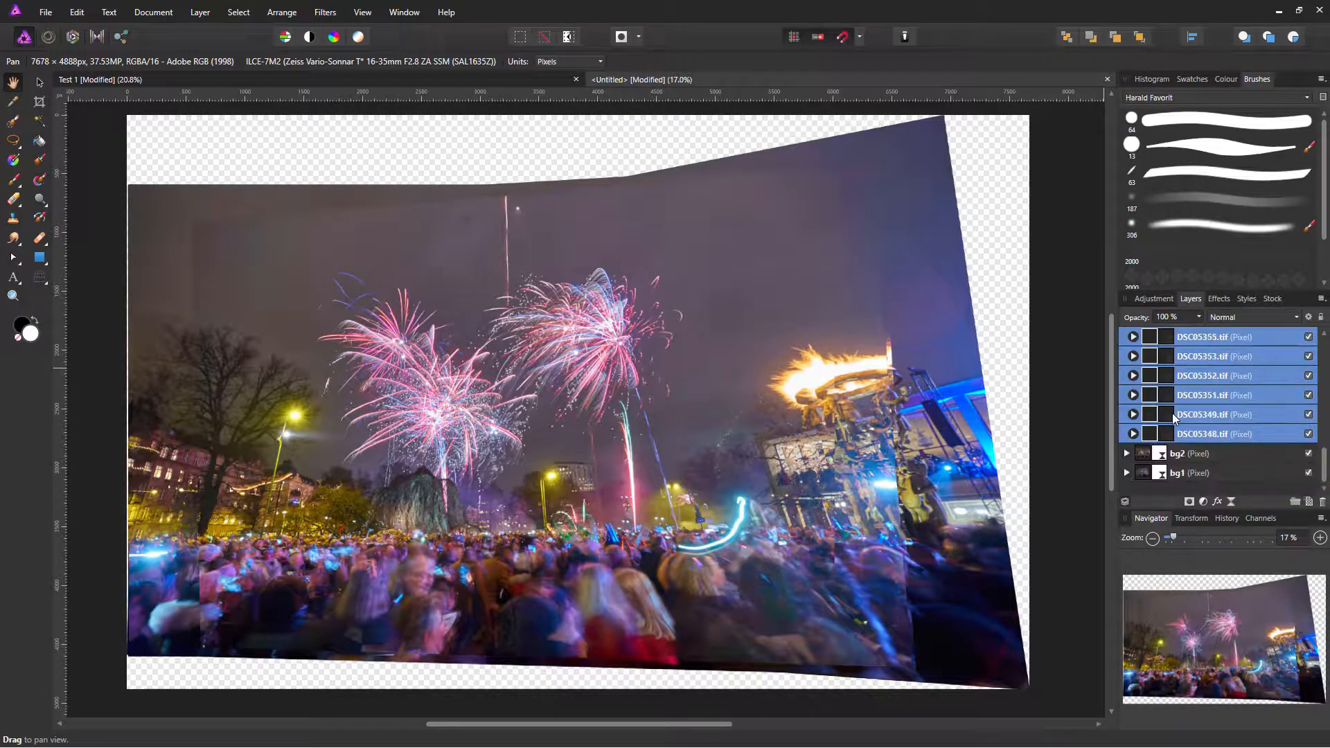
scroll(1173, 419, "up", 3)
scroll(1173, 415, "up", 1)
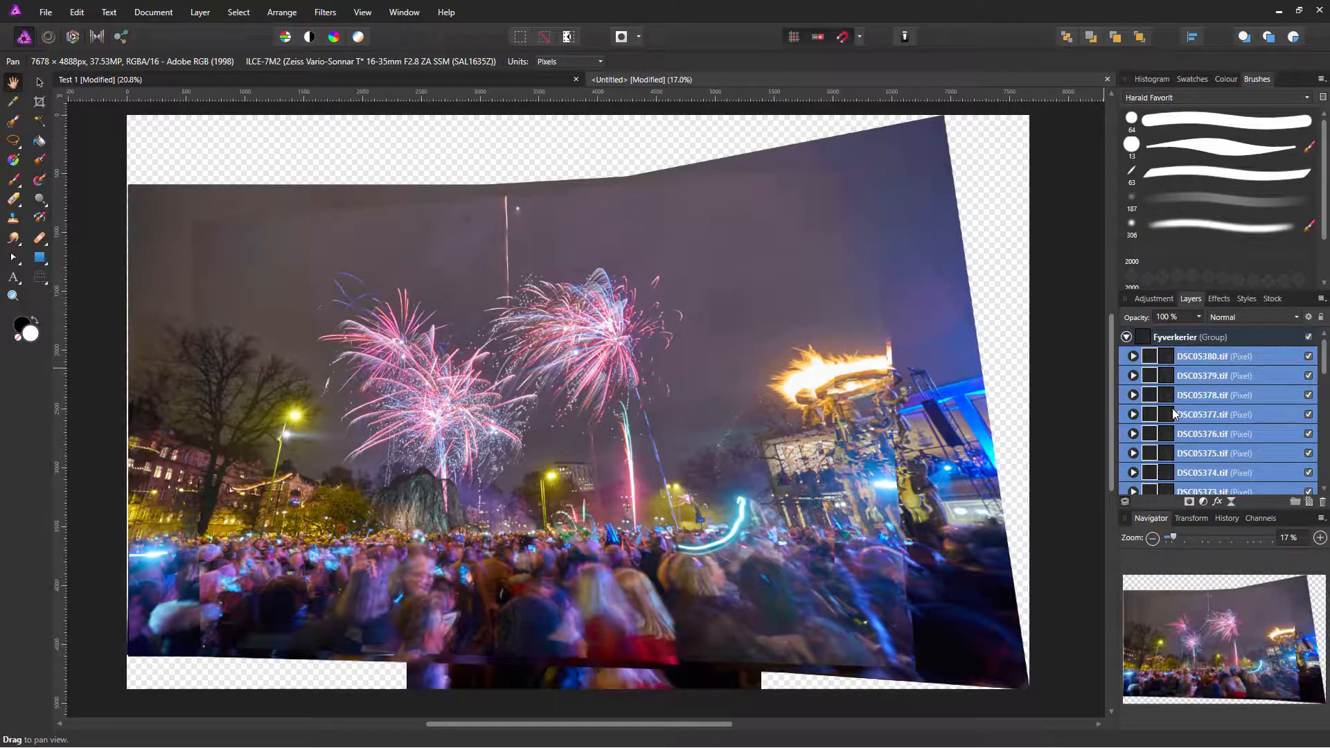
left_click(1223, 319)
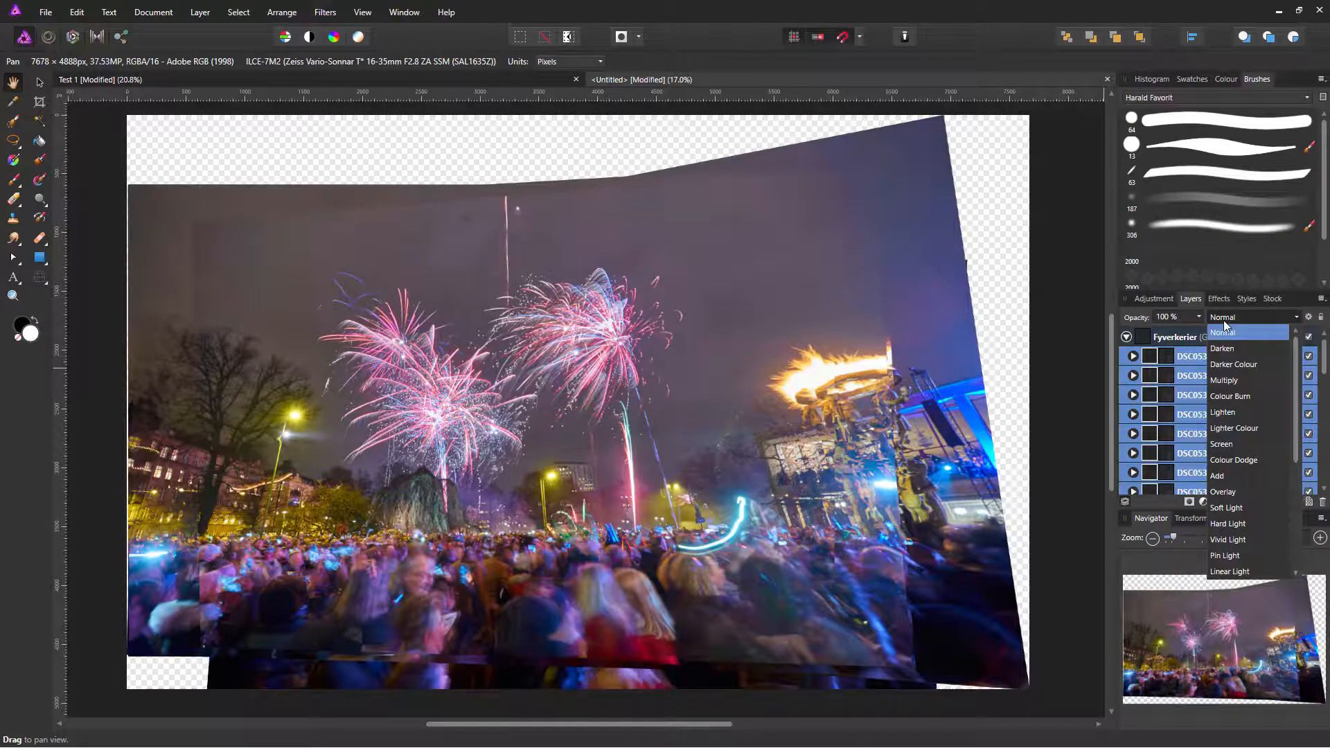
left_click(1223, 414)
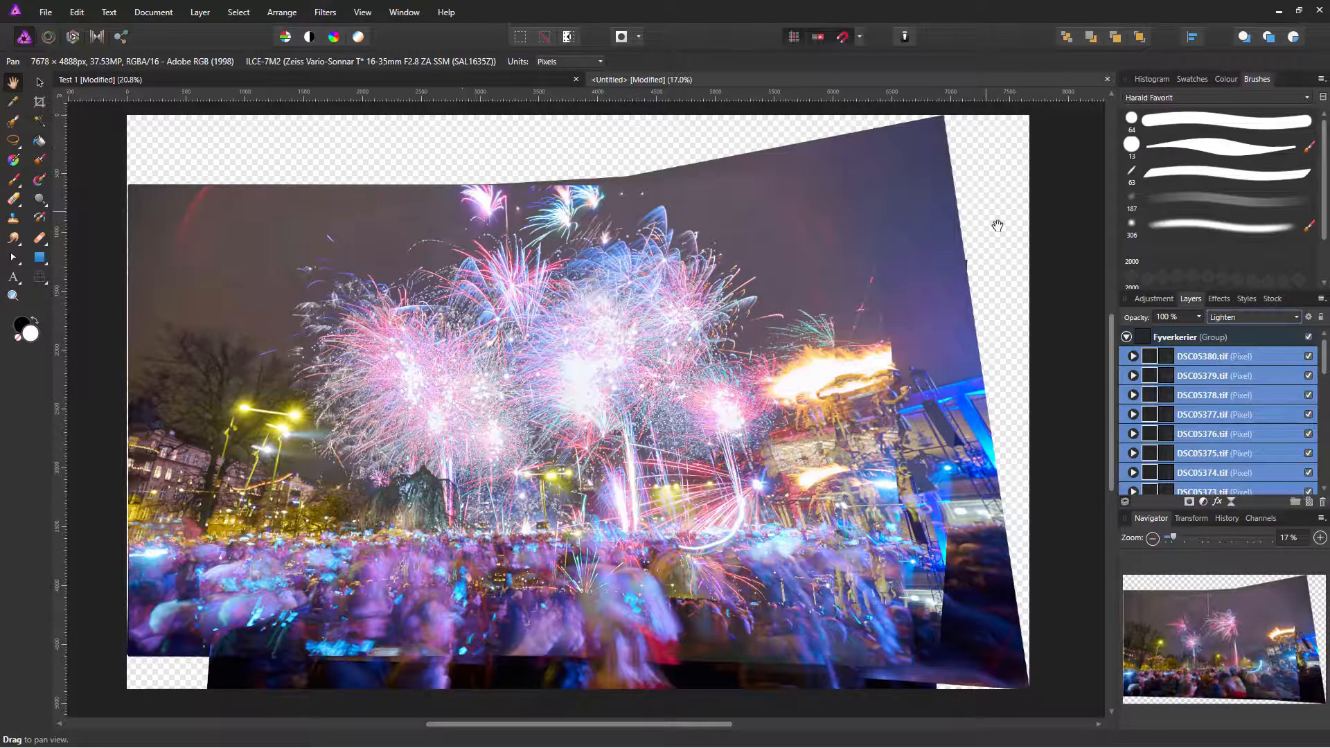
Step: Close the Test 1 document, answering its save prompt
left_click(478, 83)
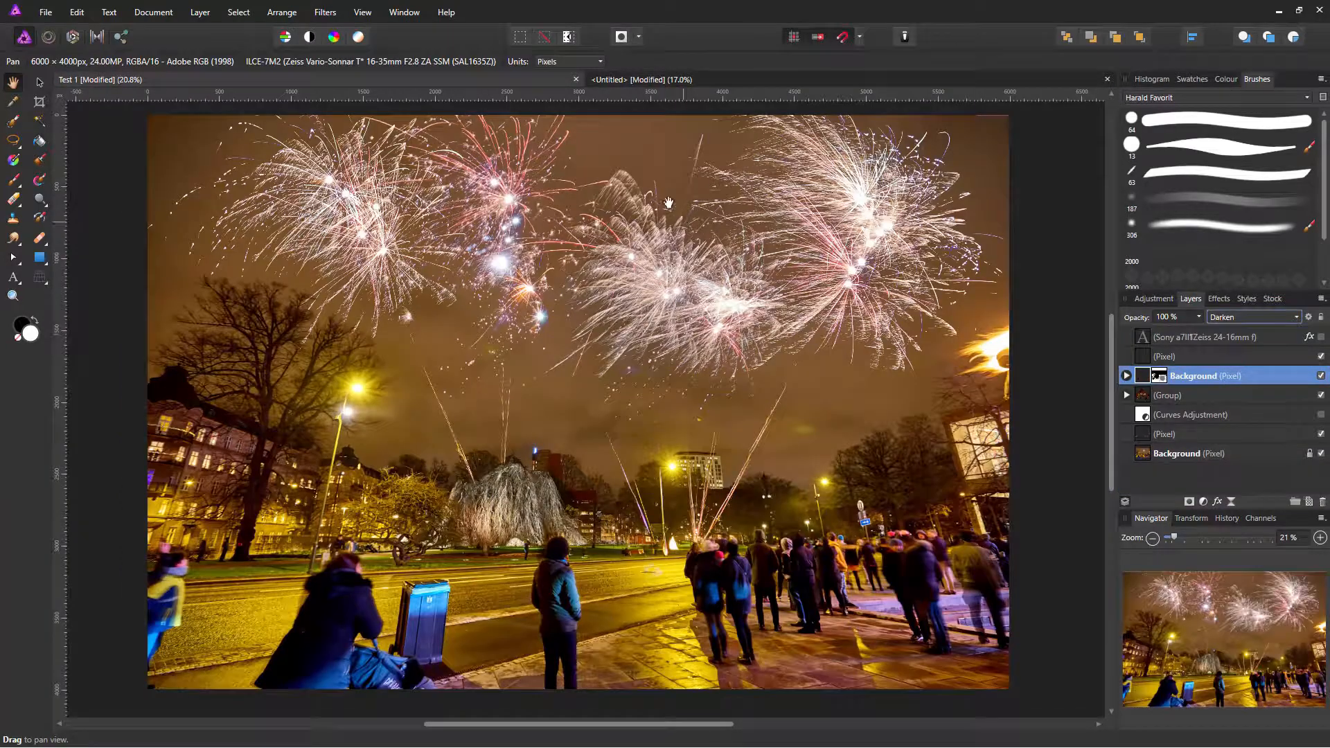
left_click(576, 79)
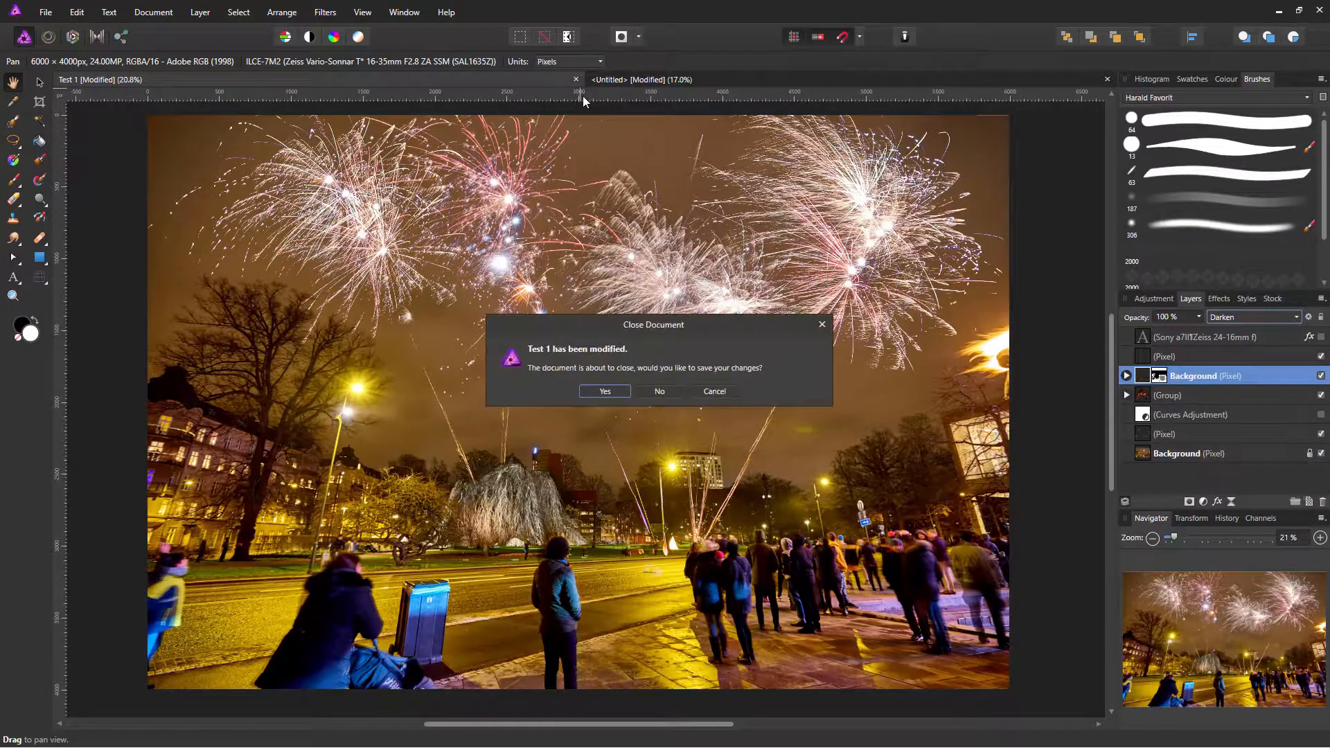
left_click(621, 392)
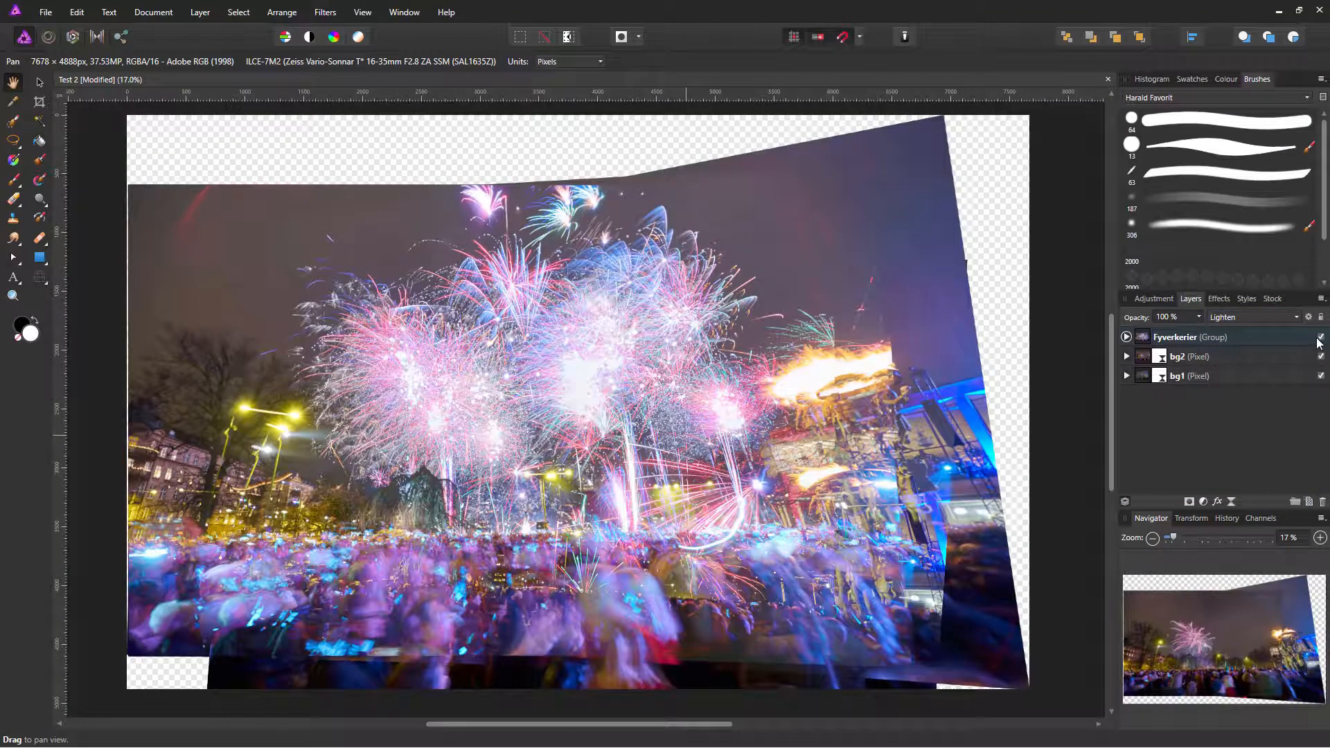
Step: Hide the Fyverkerier group and paint a mask on bg2 blending its seam into bg1 by the statue
left_click(1320, 337)
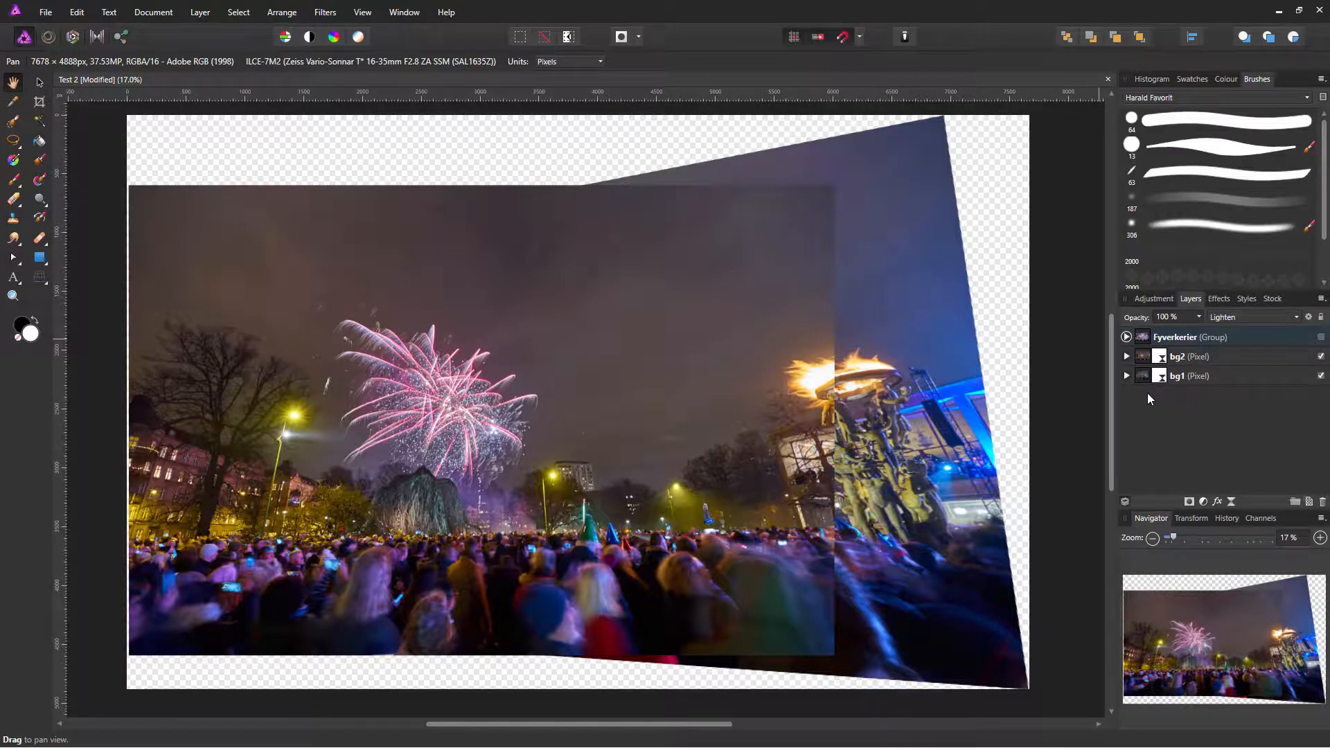
left_click(1175, 357)
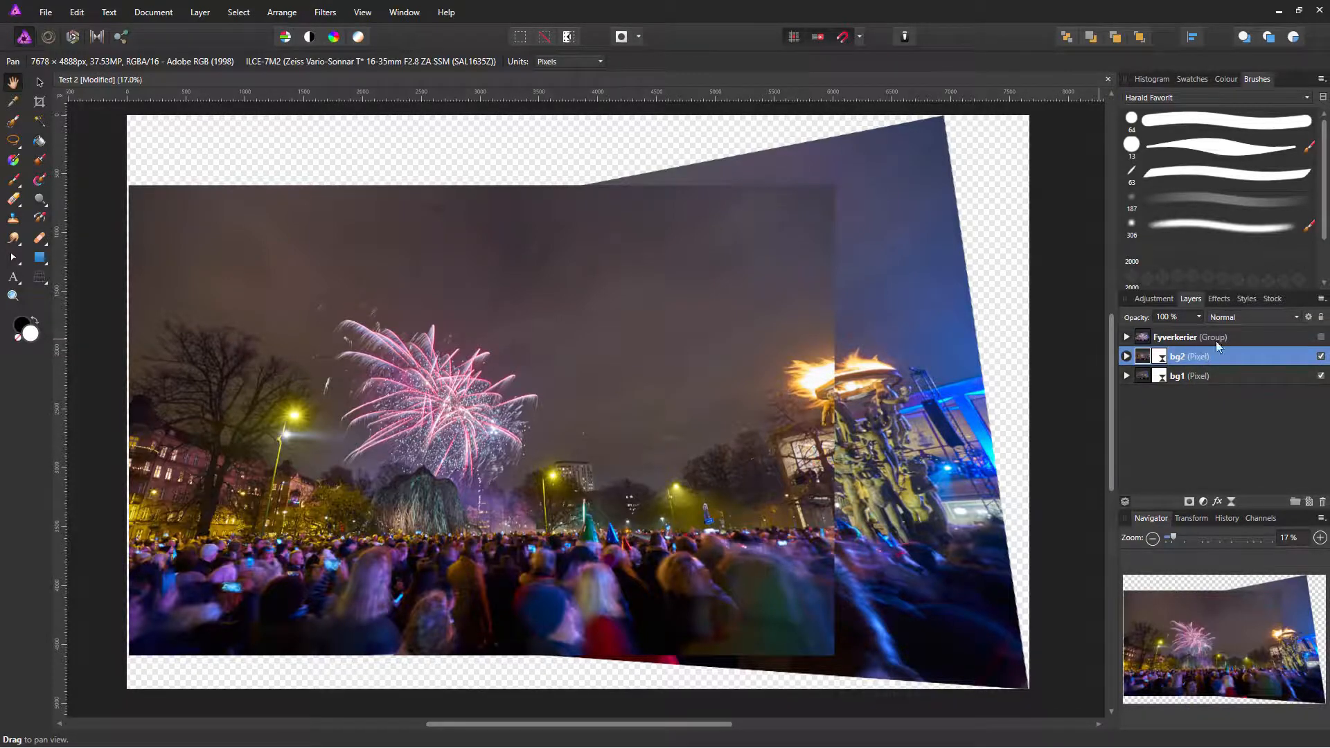
left_click(1221, 318)
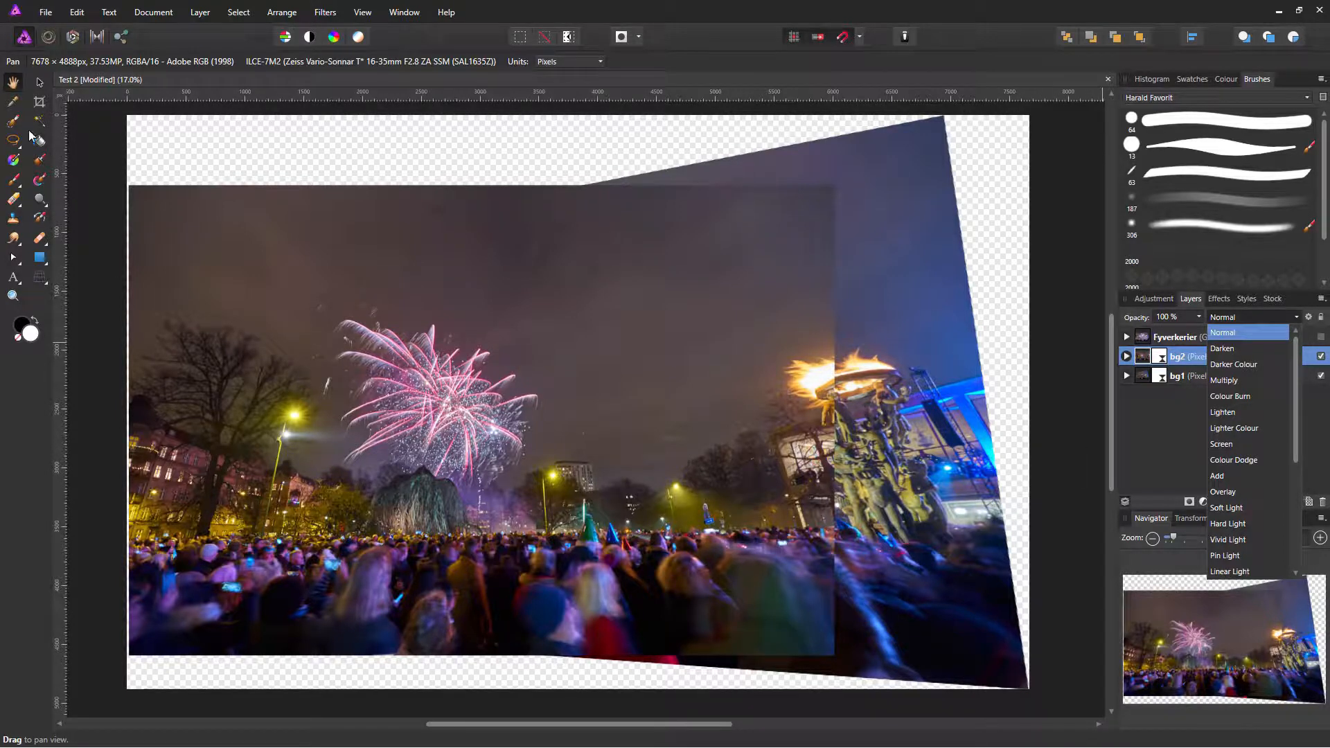
left_click(13, 179)
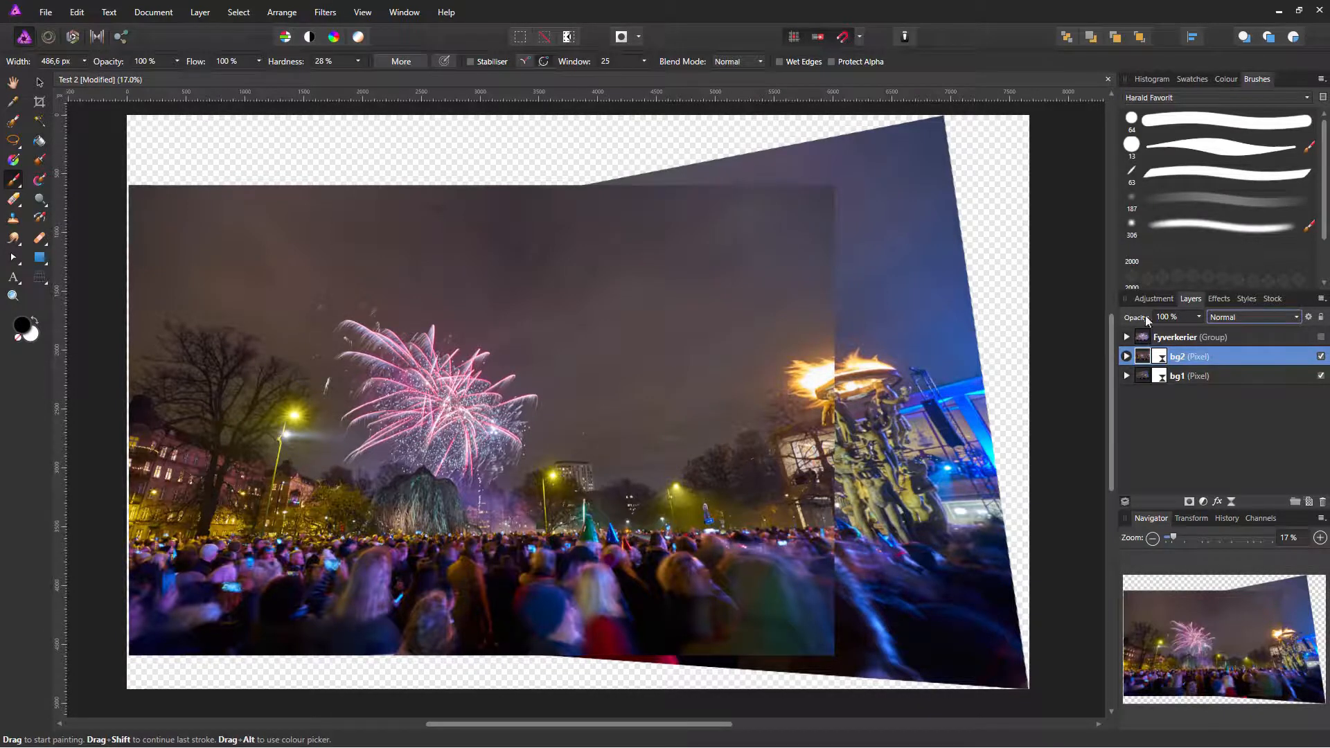
left_click(1188, 501)
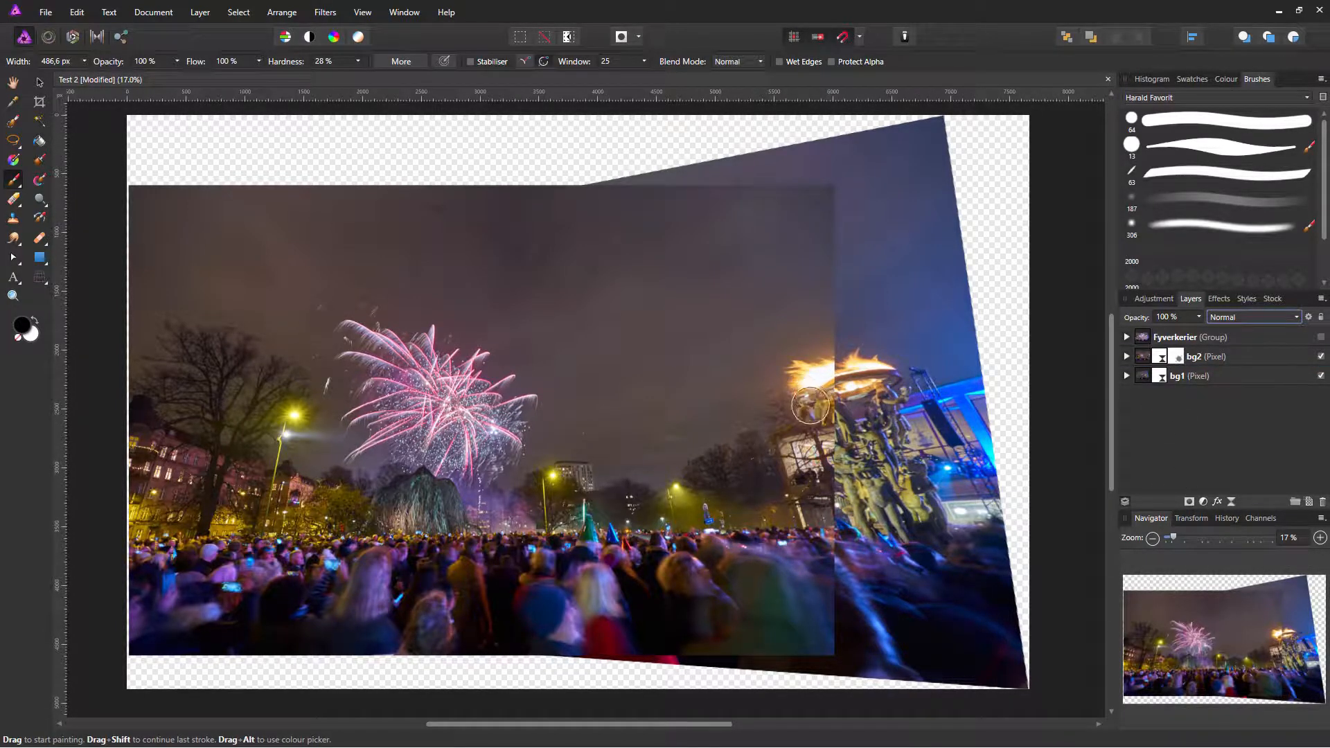
mouse_move(819, 432)
left_mouse_down()
mouse_move(924, 437)
mouse_move(861, 437)
mouse_move(851, 395)
mouse_move(840, 419)
mouse_move(909, 466)
mouse_move(833, 414)
mouse_move(826, 392)
mouse_move(825, 408)
mouse_move(839, 403)
mouse_move(810, 355)
mouse_move(812, 230)
mouse_move(732, 244)
mouse_move(702, 236)
mouse_move(740, 227)
mouse_move(728, 221)
mouse_move(654, 210)
mouse_move(831, 499)
mouse_move(856, 610)
mouse_move(821, 637)
mouse_move(774, 615)
mouse_move(579, 629)
mouse_move(575, 618)
mouse_move(617, 605)
mouse_move(688, 609)
mouse_move(715, 427)
mouse_move(725, 450)
mouse_move(656, 430)
mouse_move(617, 337)
mouse_move(610, 348)
mouse_move(650, 290)
mouse_move(851, 284)
mouse_move(763, 342)
mouse_move(577, 288)
mouse_move(575, 267)
mouse_move(644, 326)
mouse_move(785, 496)
mouse_move(774, 471)
mouse_move(825, 347)
mouse_move(630, 277)
mouse_move(894, 268)
left_mouse_up()
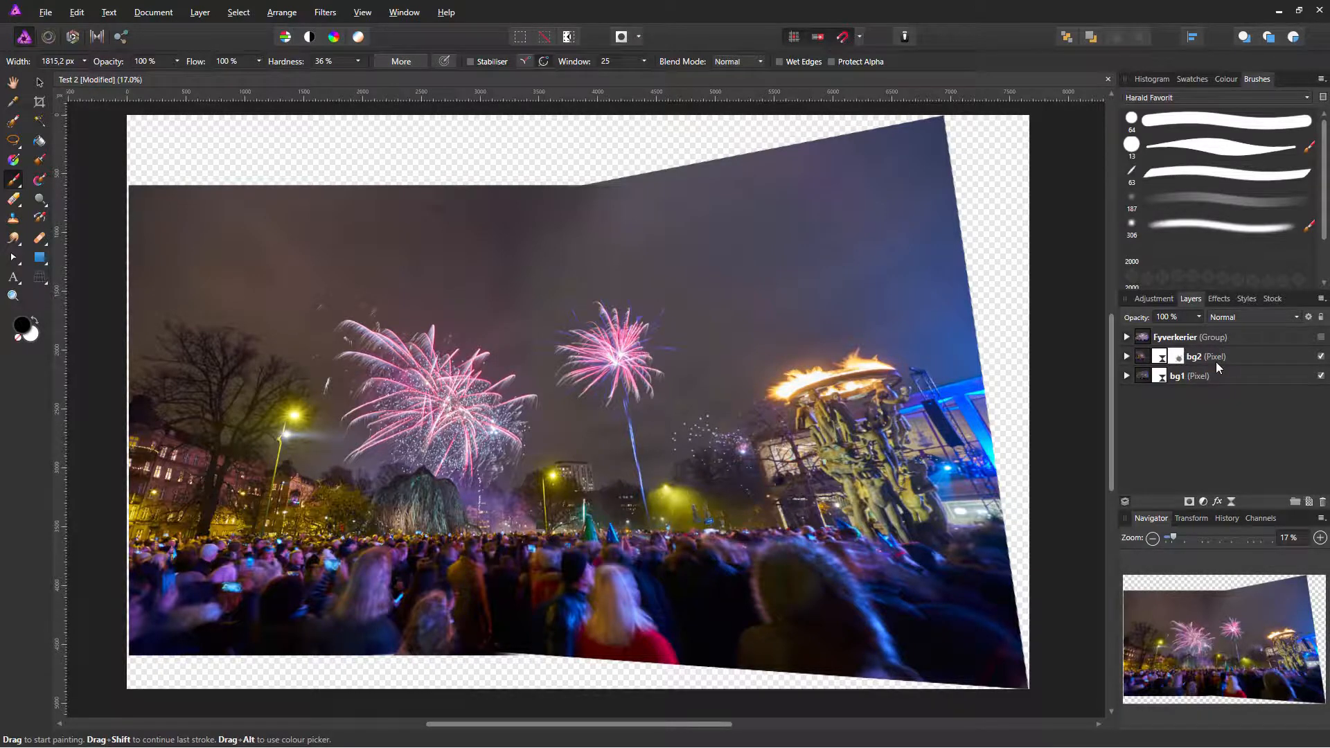
left_click(39, 102)
Step: Crop the panorama to 6953 × 3940 px, trimming the transparent top, bottom and right edges
left_click_drag(579, 116, 574, 187)
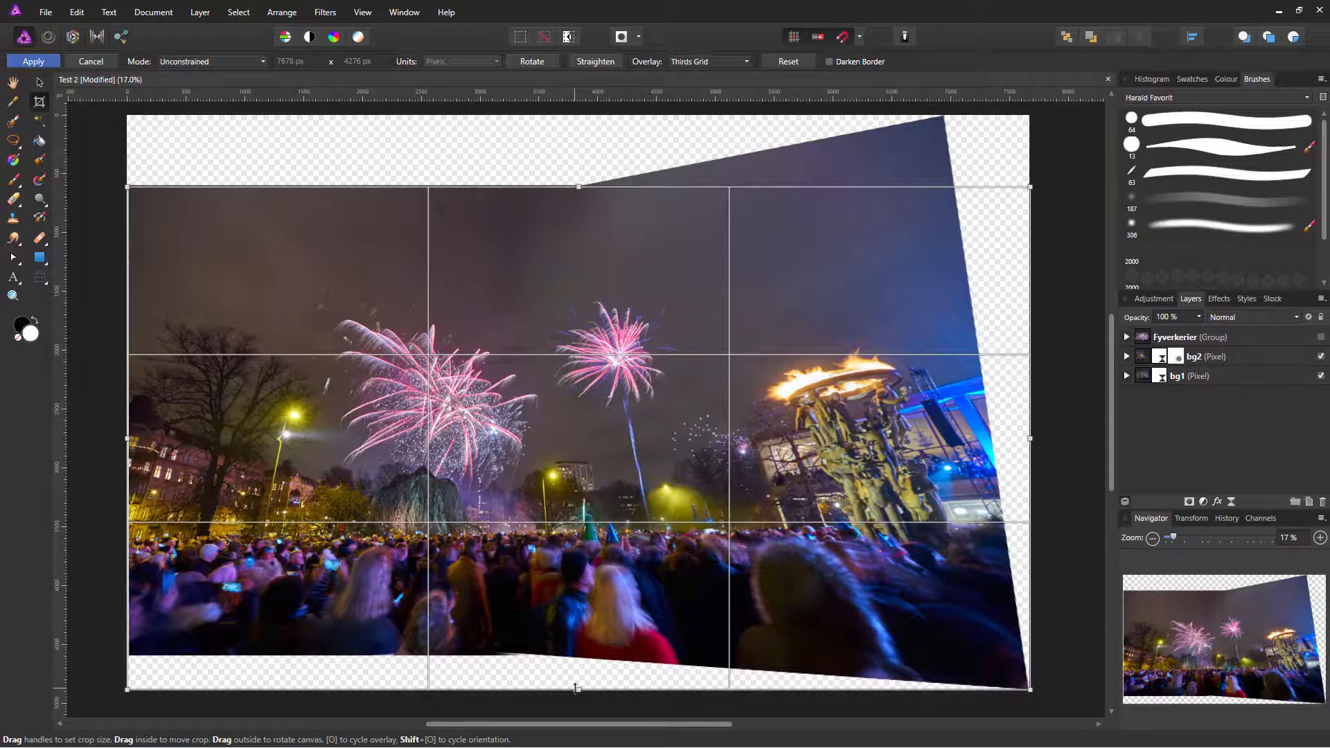
left_click_drag(579, 689, 578, 650)
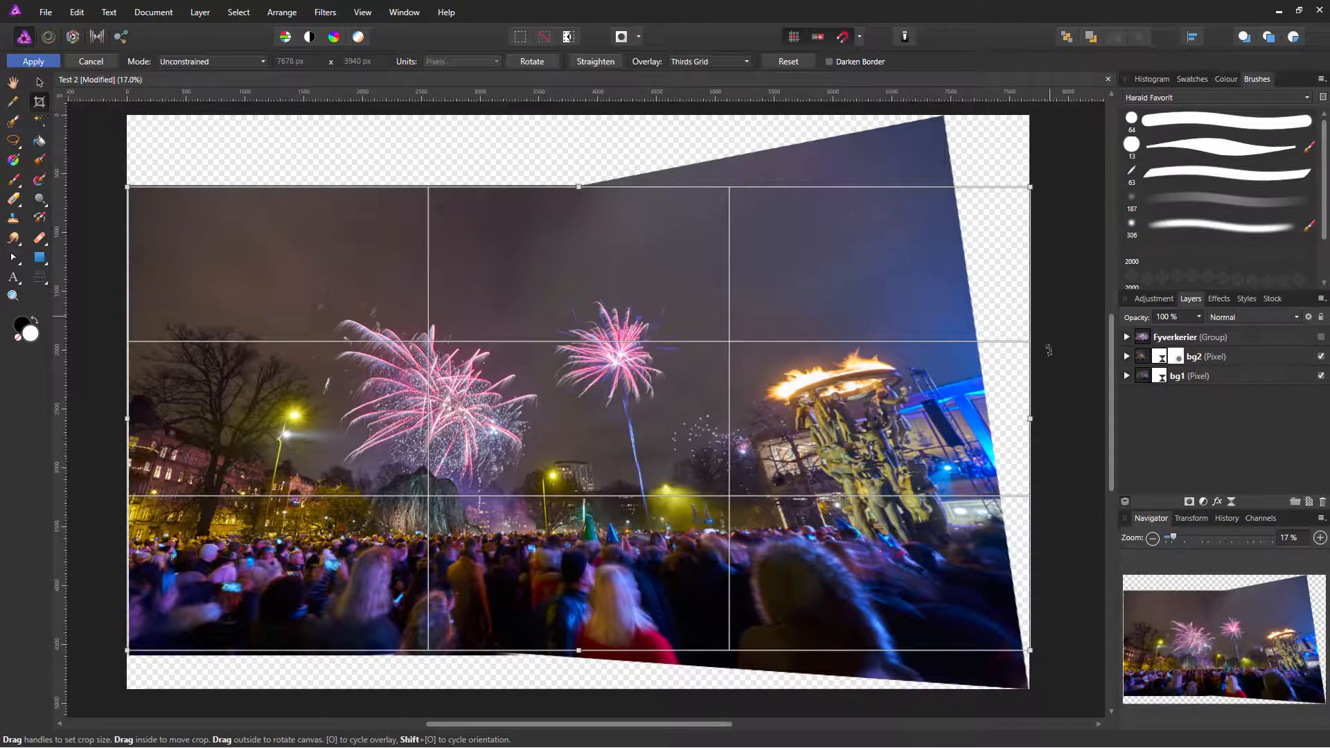
left_click_drag(1032, 418, 951, 398)
key("Return")
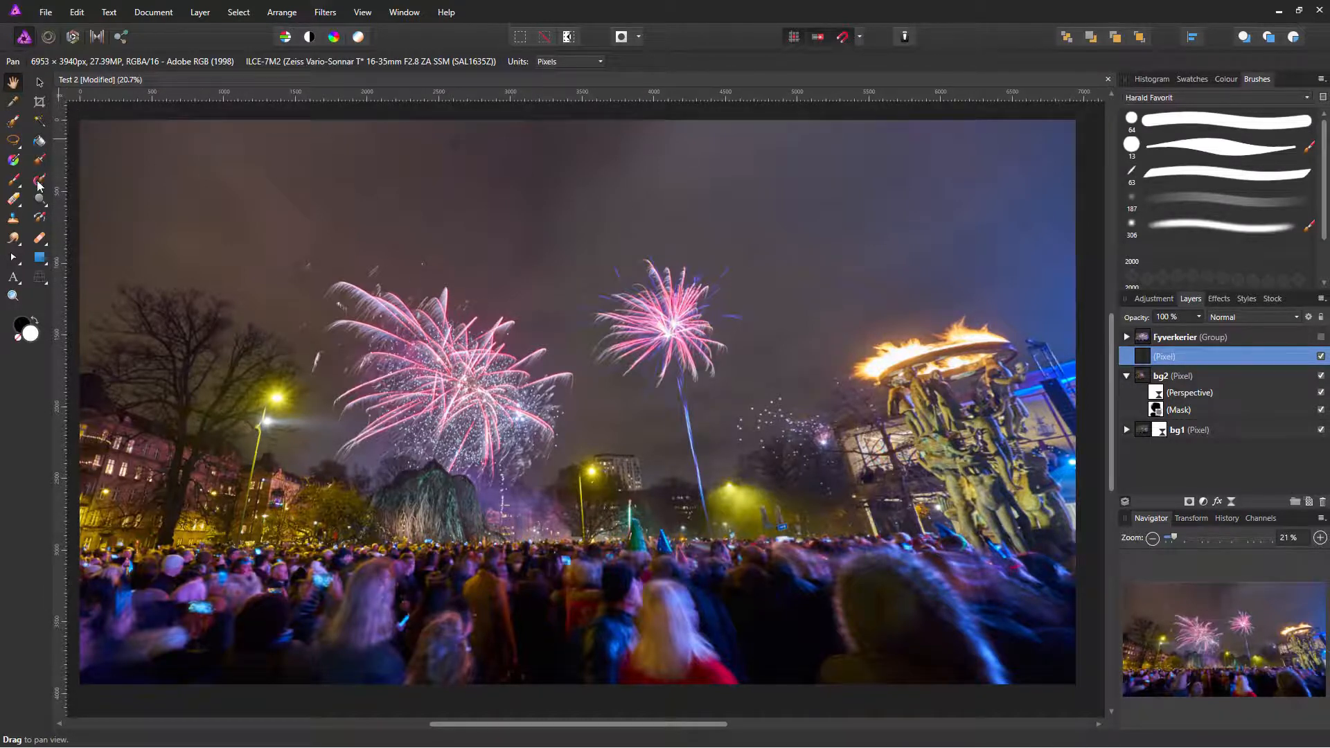
Step: Set the Healing Brush to sample Current Layer & Below, with a source point in the sky
left_click(41, 240)
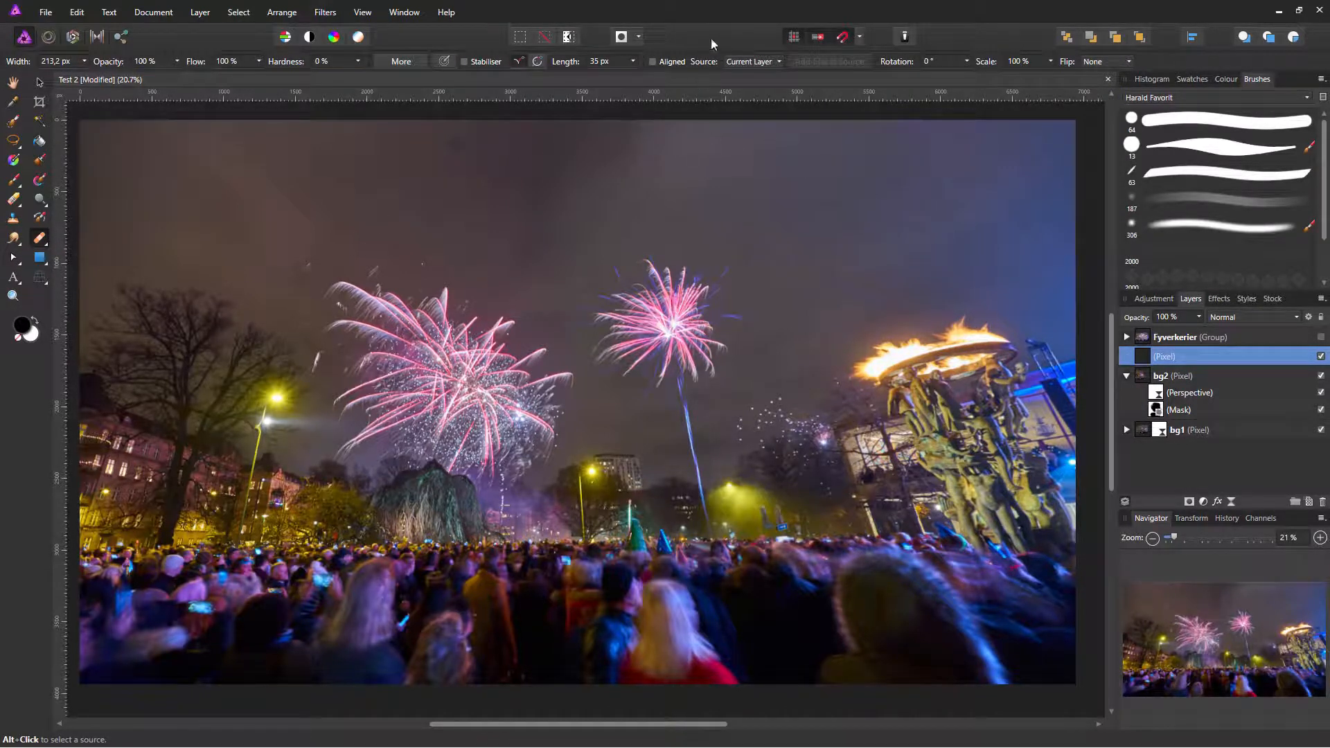
left_click(757, 64)
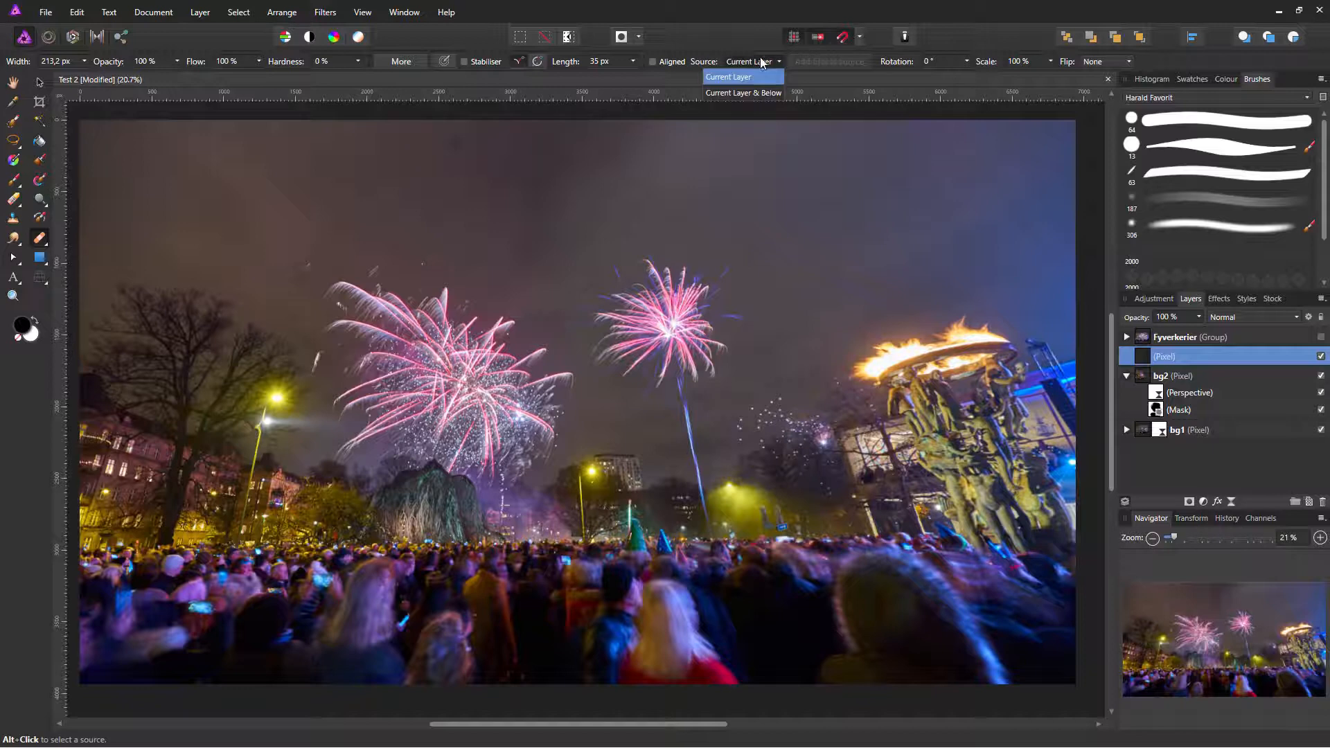
left_click(756, 97)
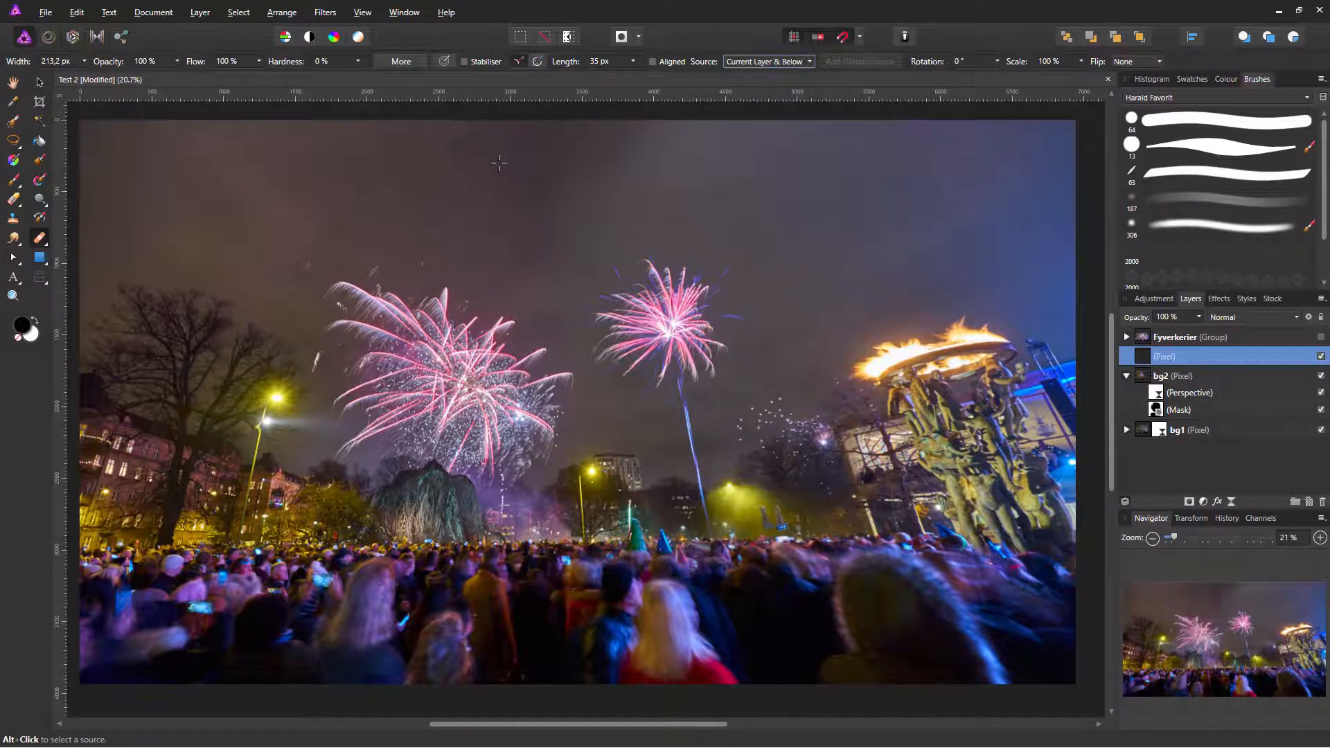
left_click(498, 154, "alt")
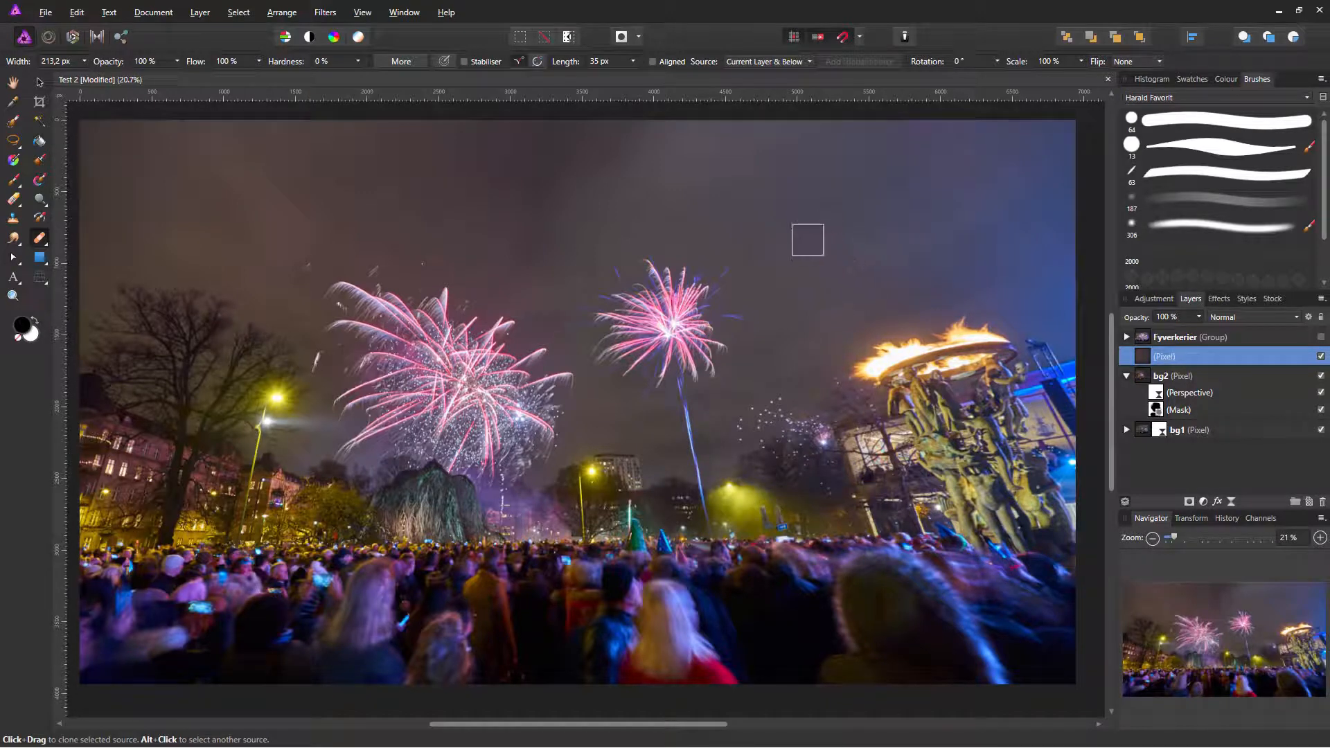
left_click(757, 214, "alt")
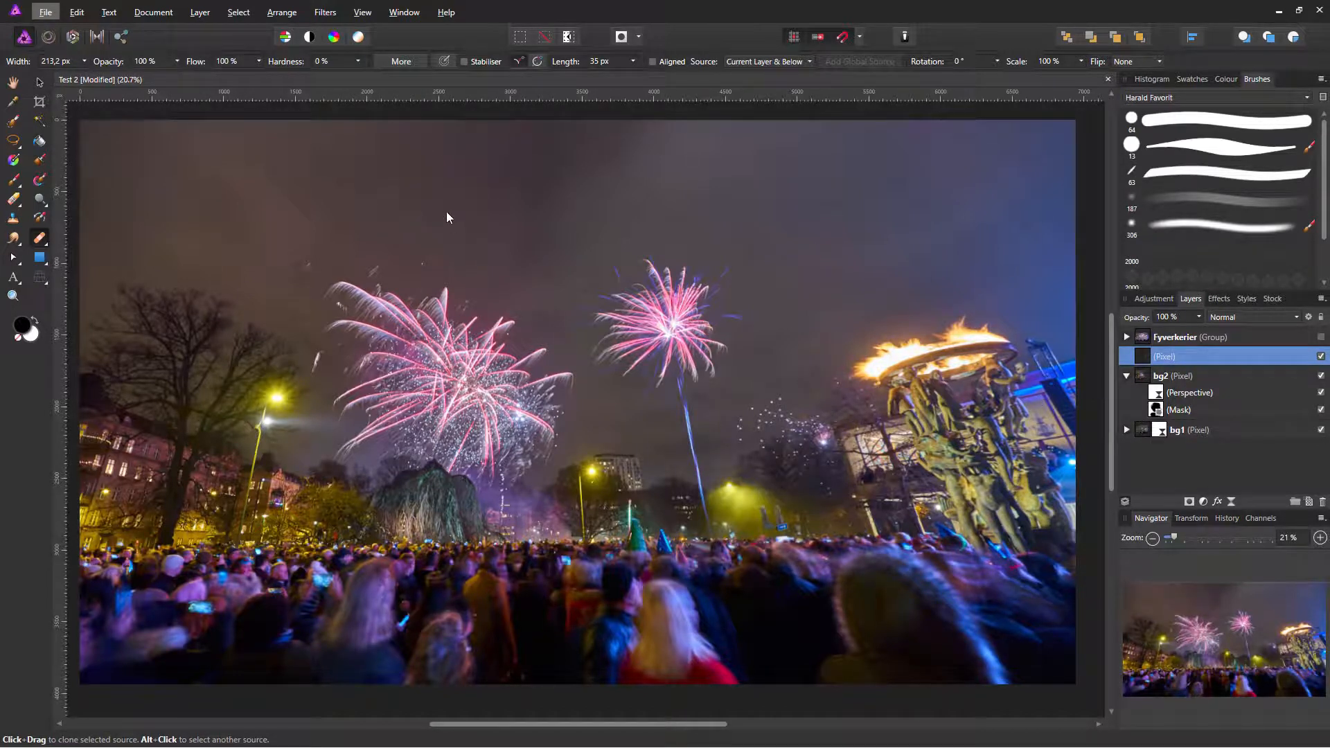
left_click(1126, 337)
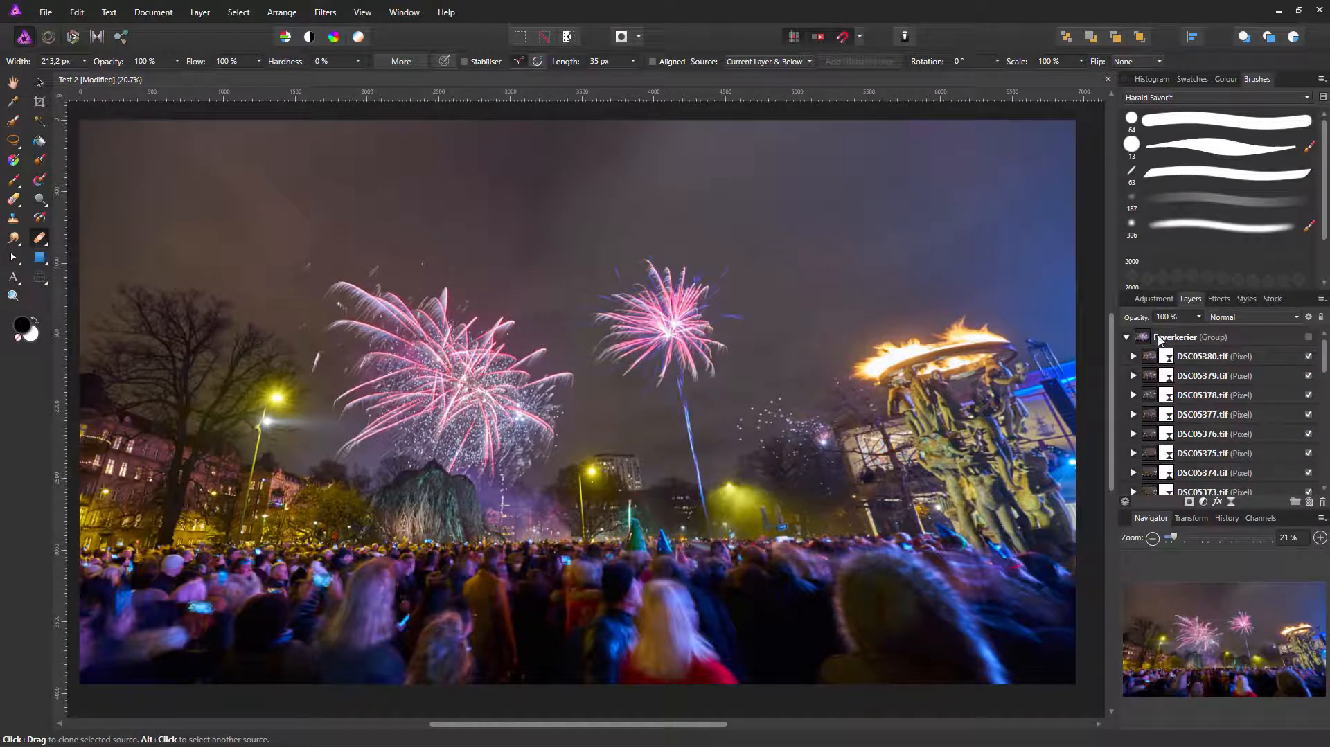
Step: Show the Fyverkerier group and add a Levels adjustment at its top with black level 11 %
left_click(1308, 338)
left_click(1308, 338)
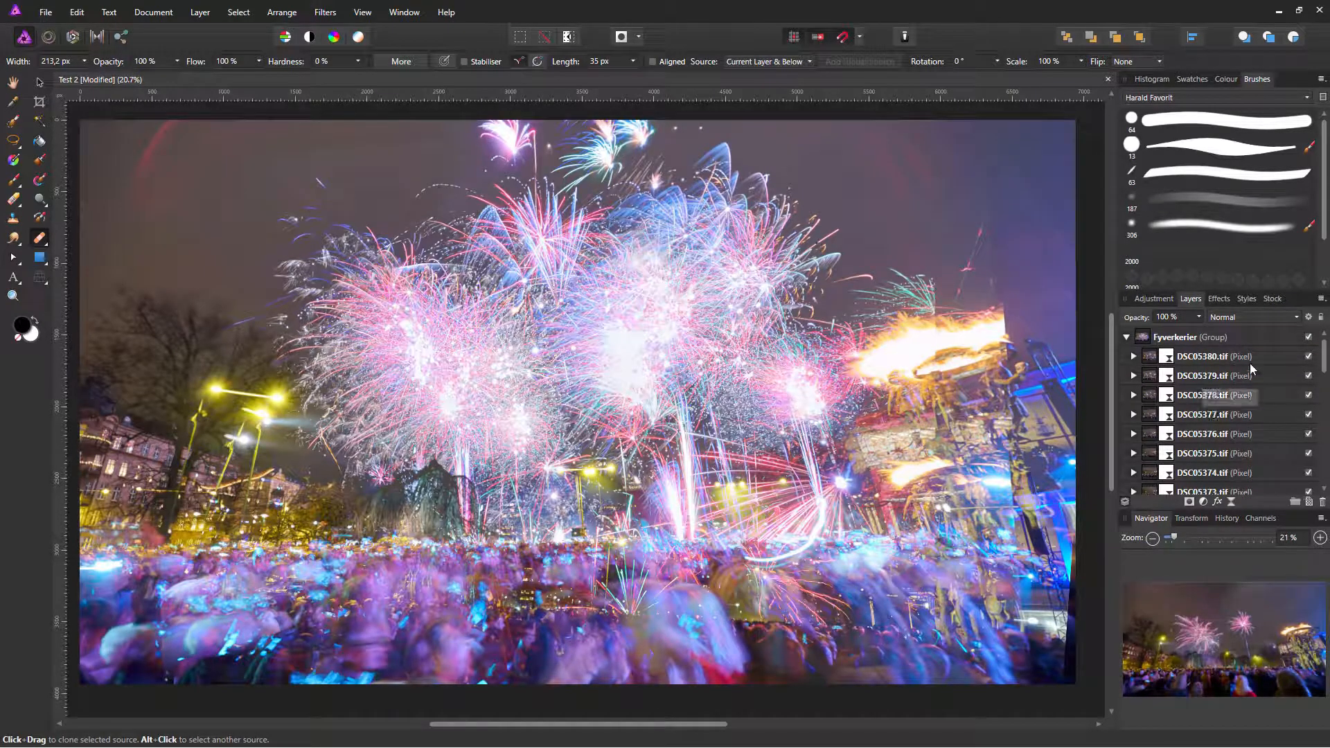
left_click(1290, 359)
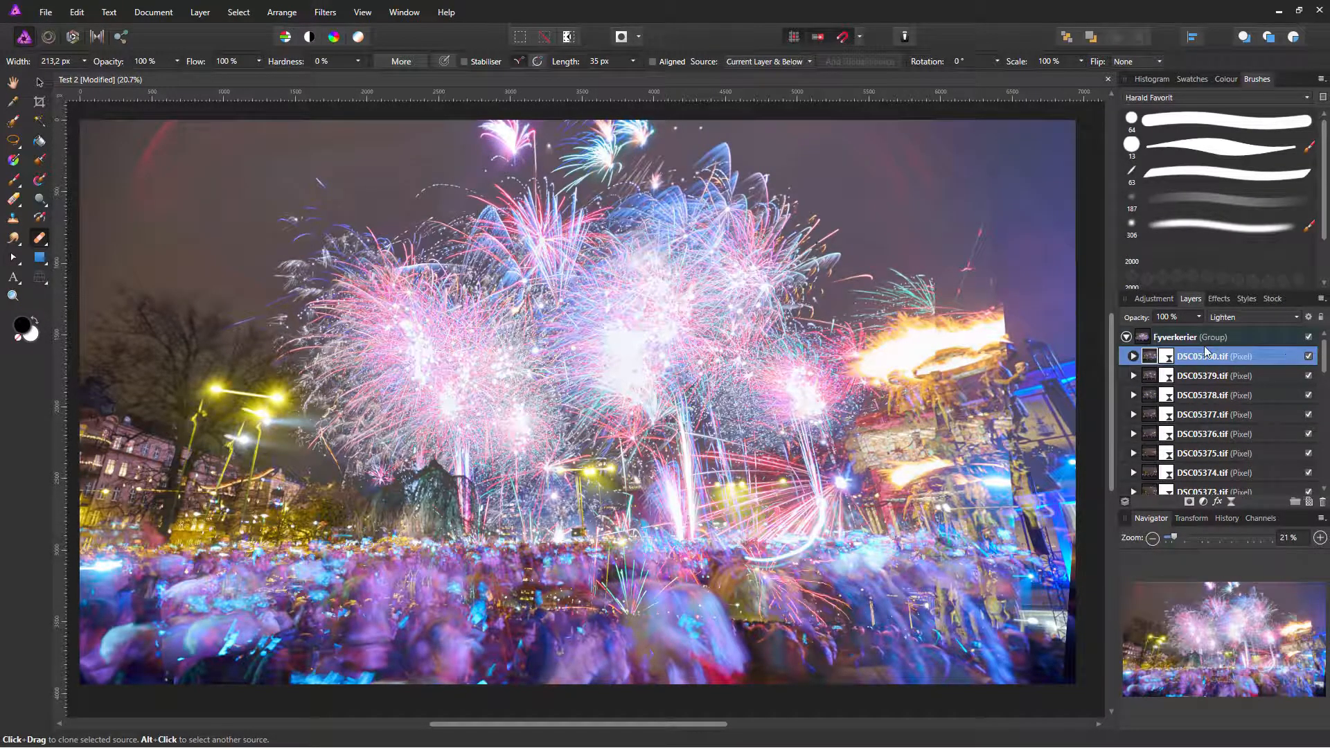
left_click(1151, 299)
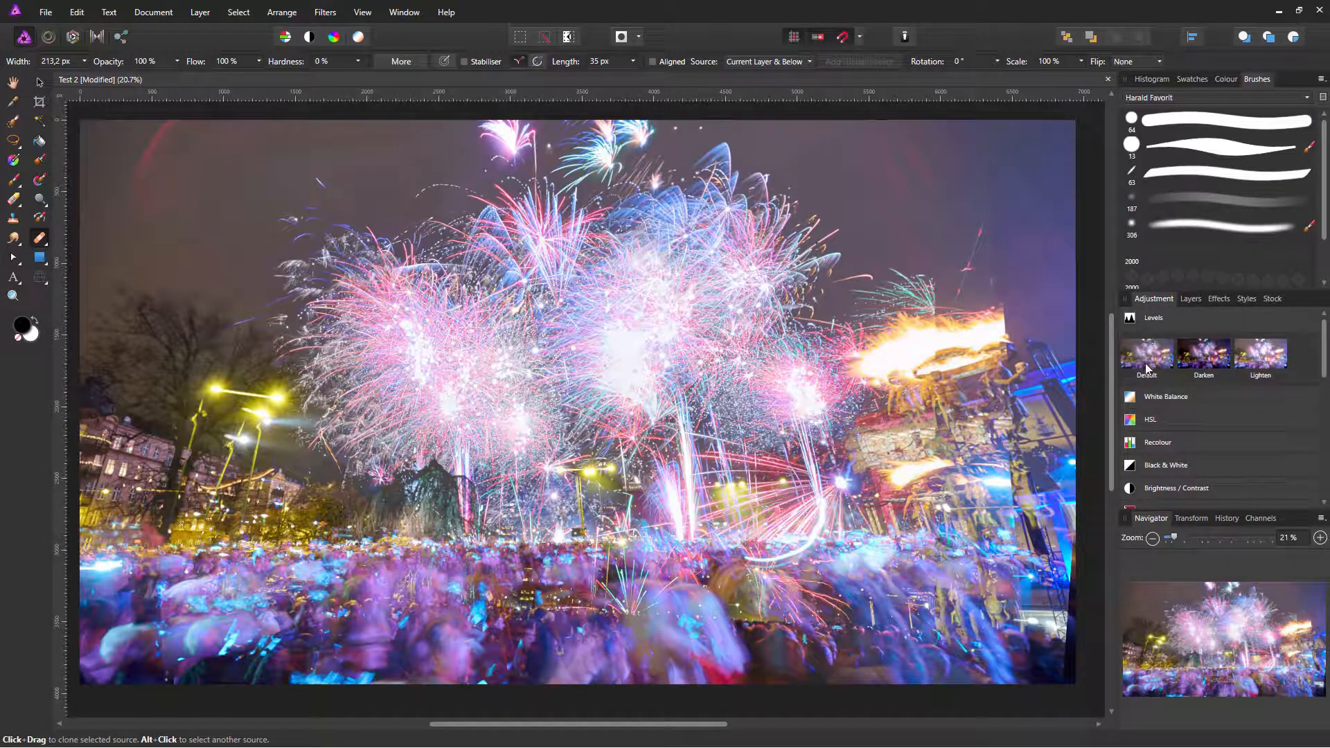
left_click(1157, 329)
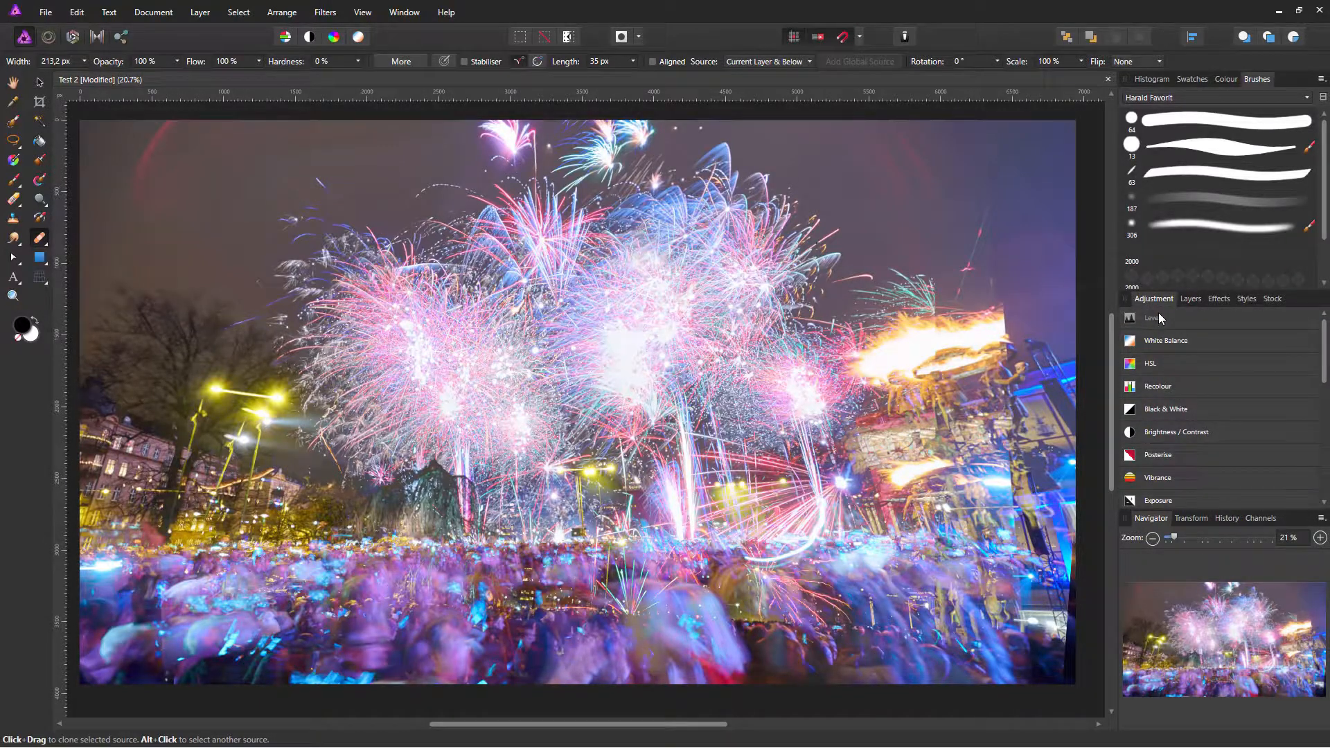
left_click(1160, 318)
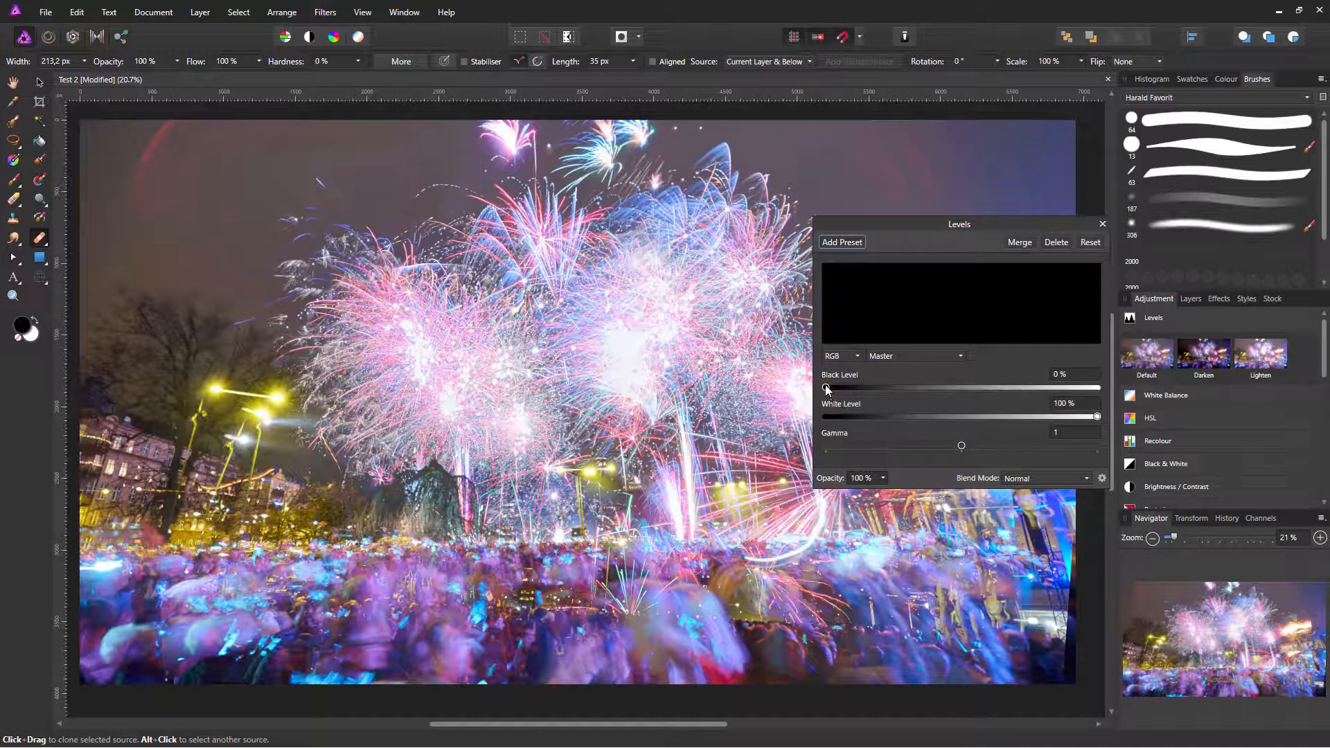
left_click_drag(826, 388, 847, 392)
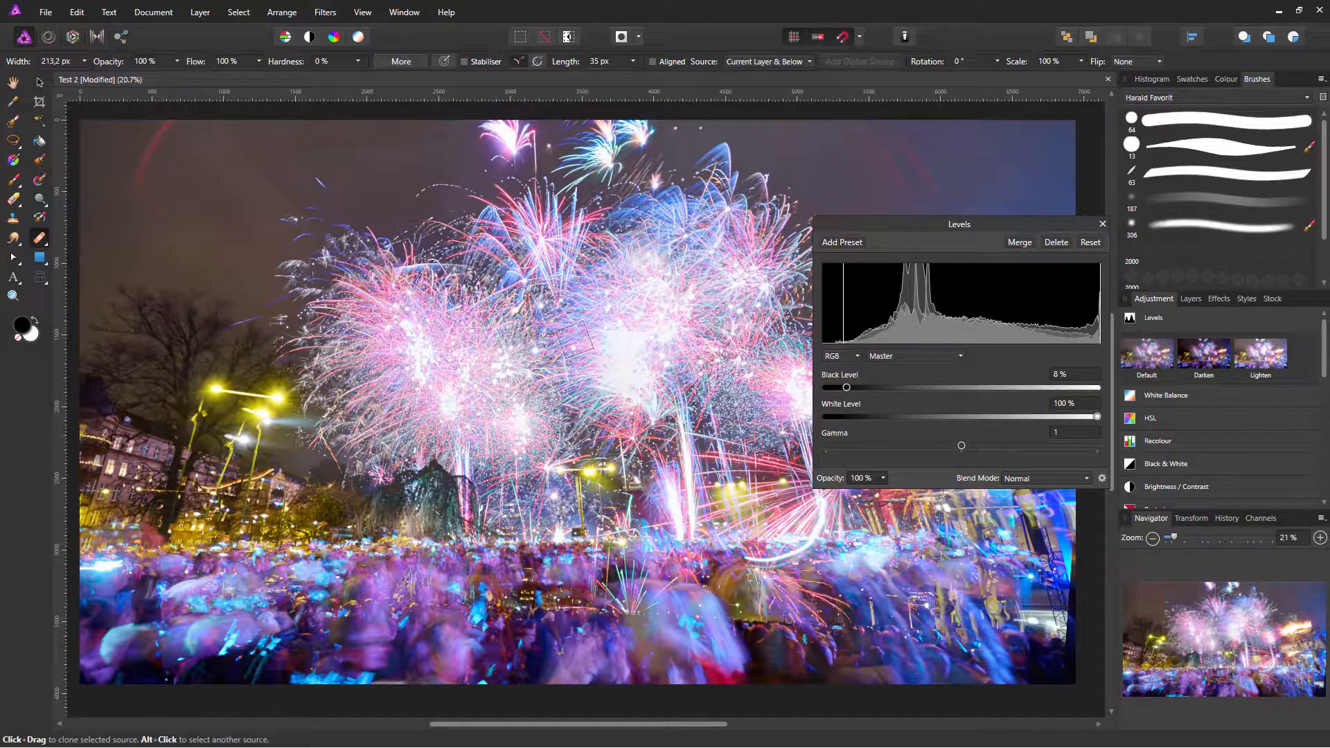
left_click_drag(848, 389, 862, 399)
left_click(1102, 224)
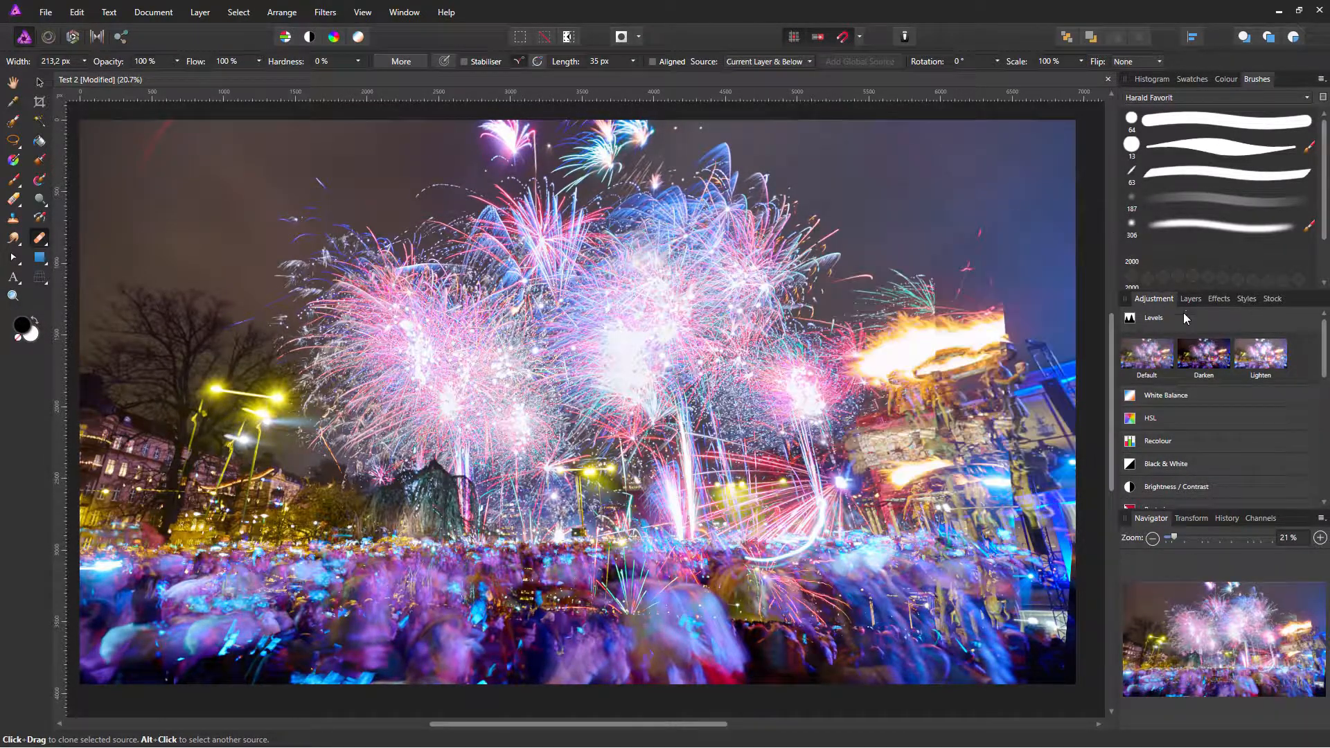
left_click(1191, 299)
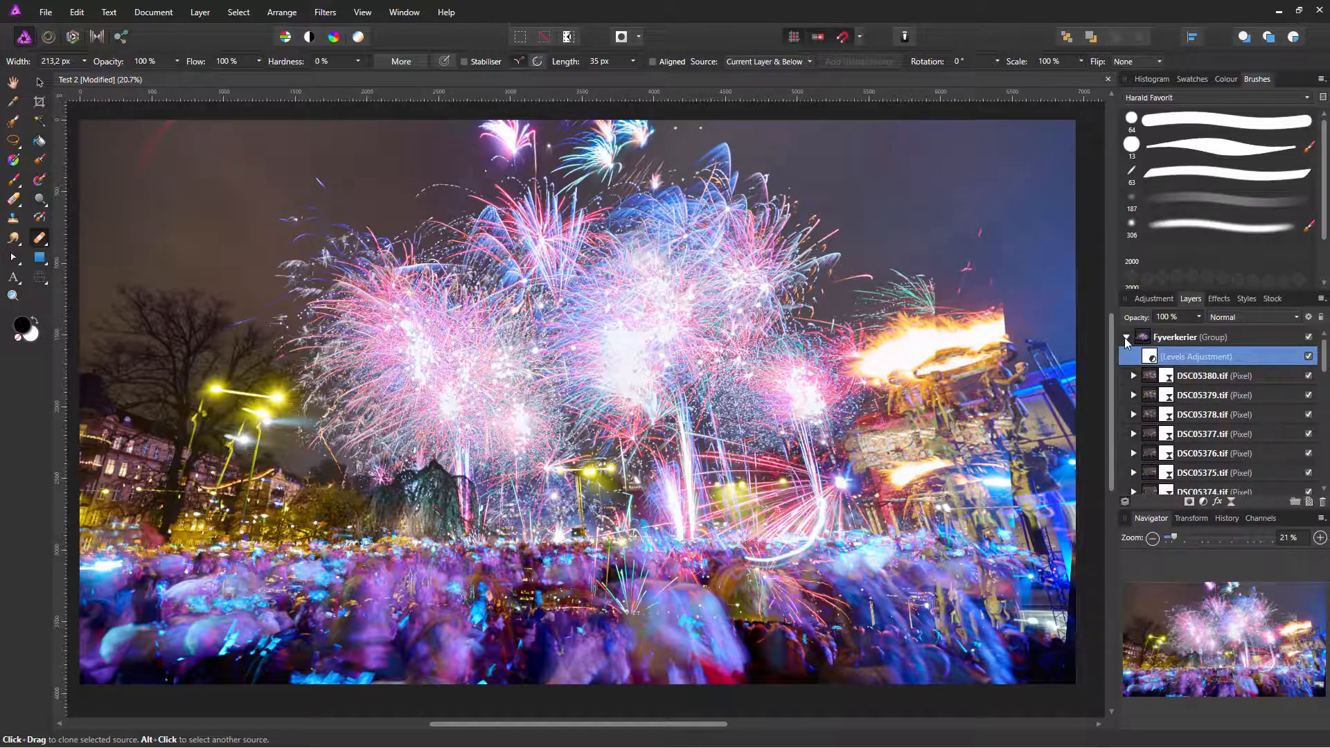
Step: Hide the Fyverkerier group and toggle frames DSC05349 and DSC05351 on and off to compare
left_click(1126, 337)
left_click(1321, 338)
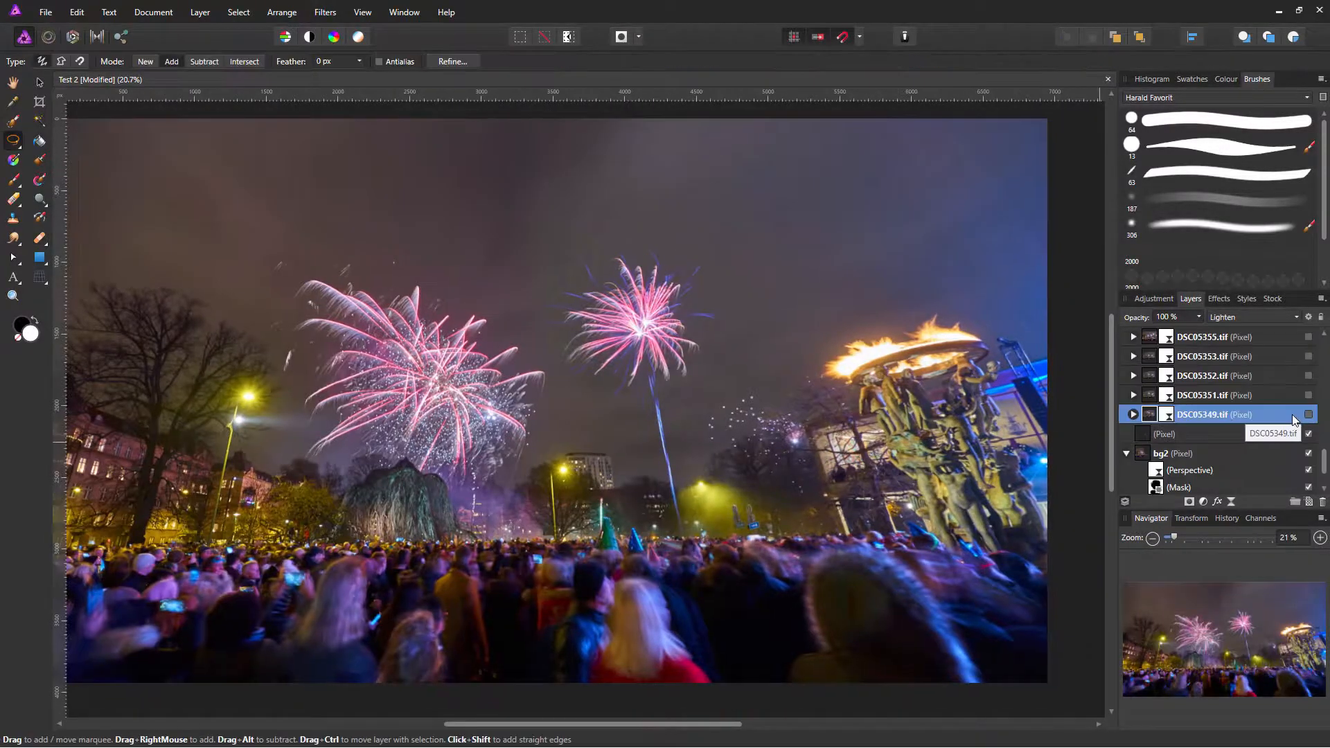
left_click(1307, 415)
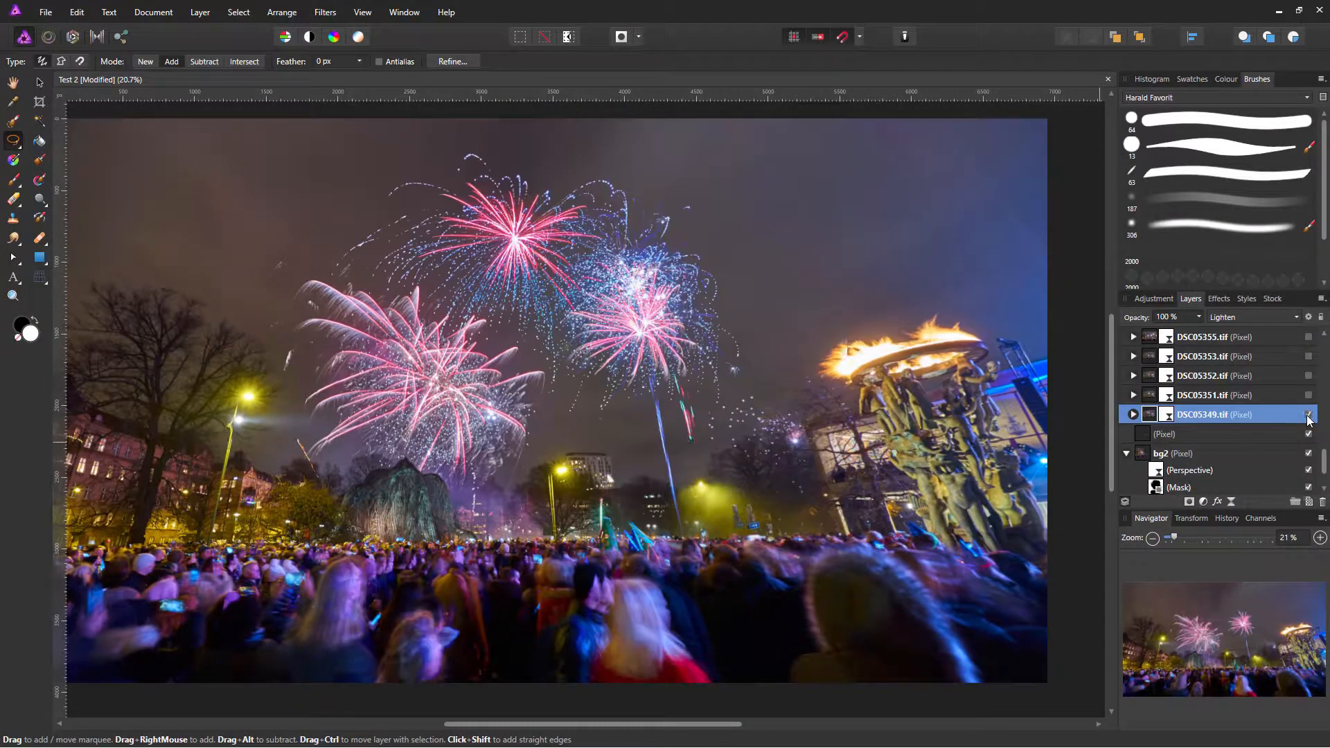
left_click(1308, 396)
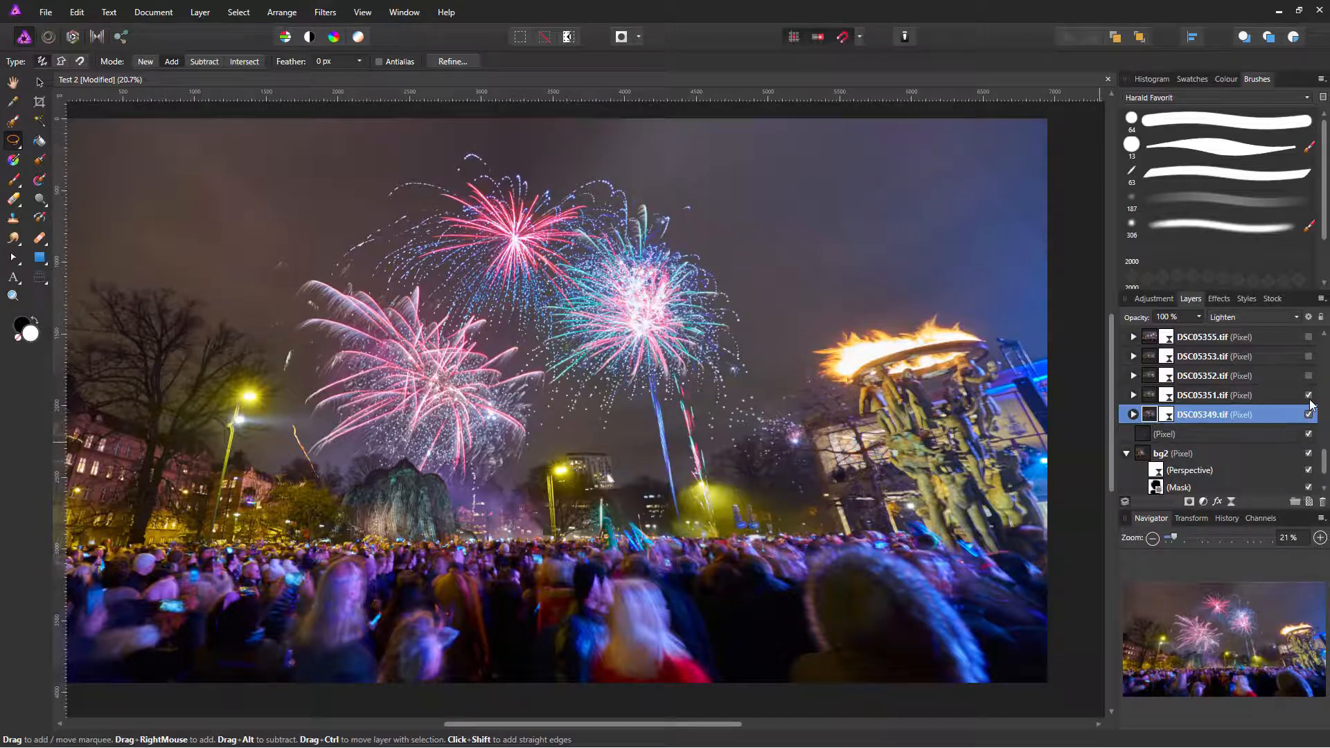
left_click(1308, 414)
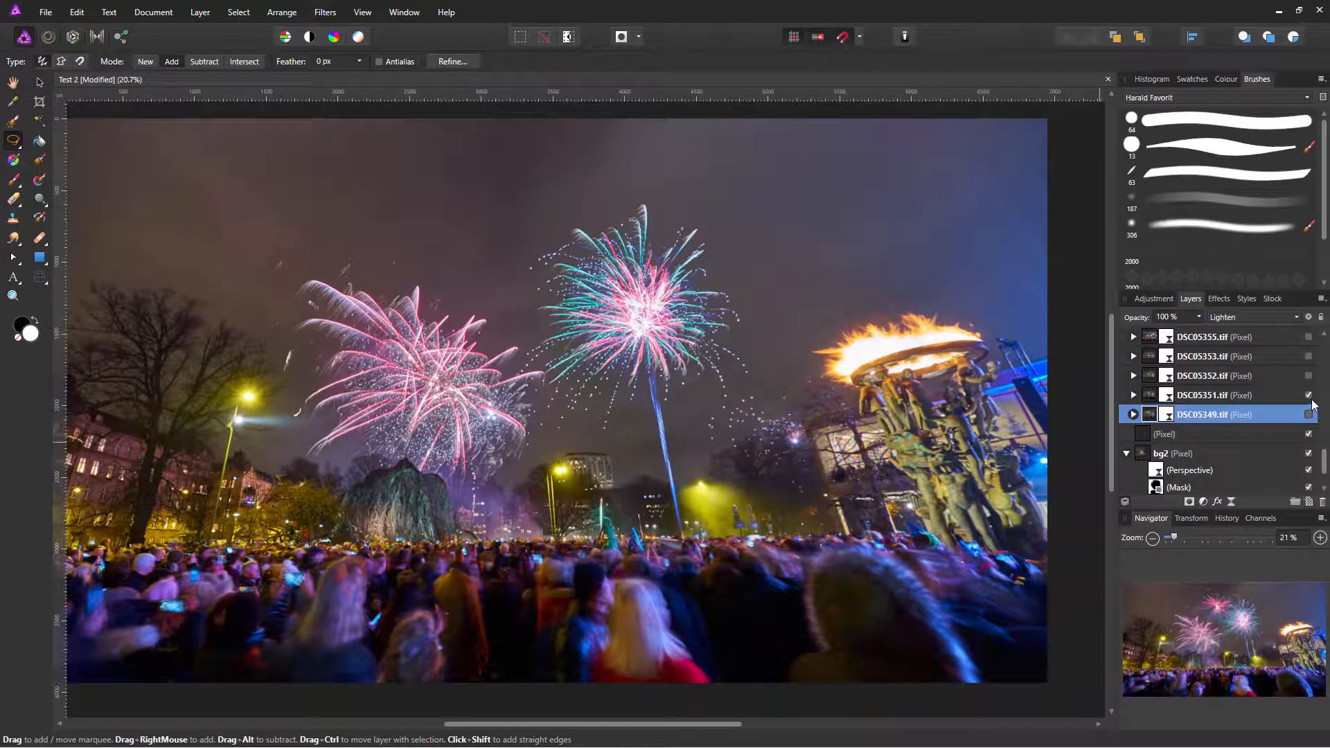
left_click(1308, 396)
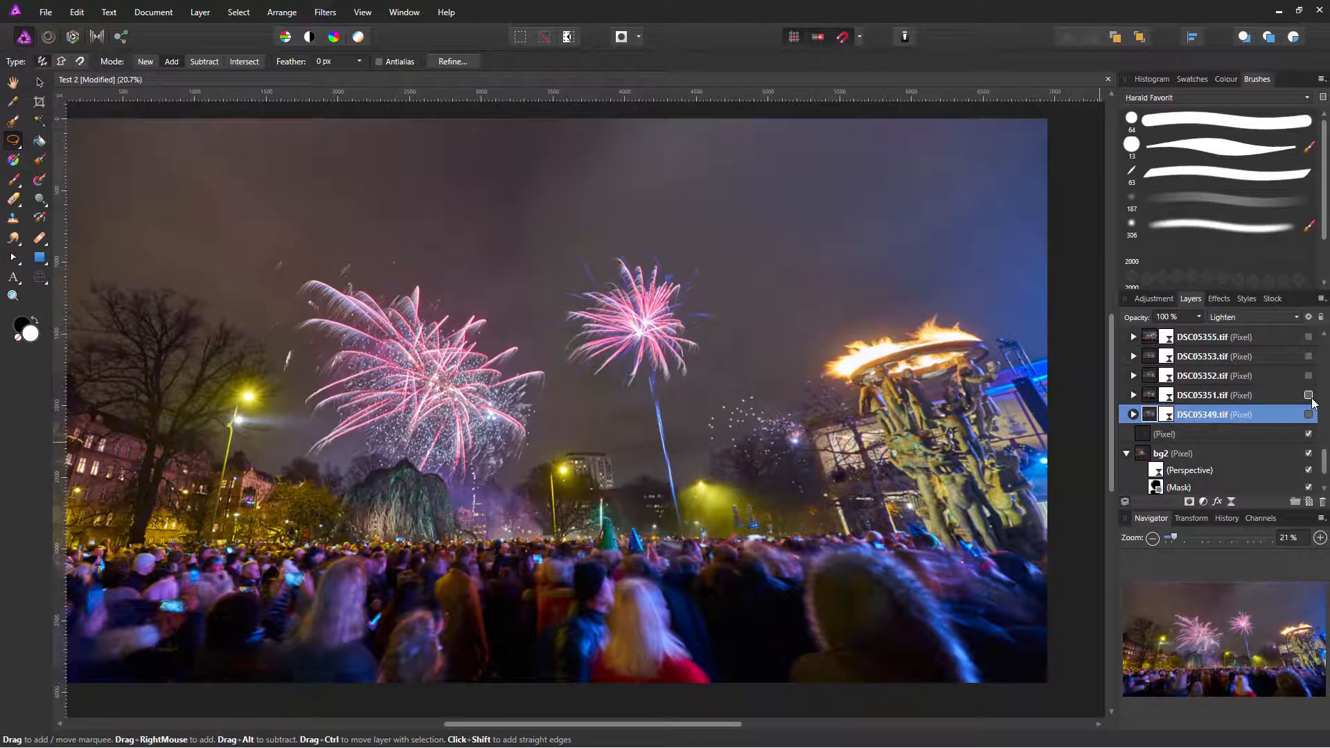
Step: Compare DSC05352 and DSC05353, then leave only DSC05349 visible and selected
left_click(1308, 376)
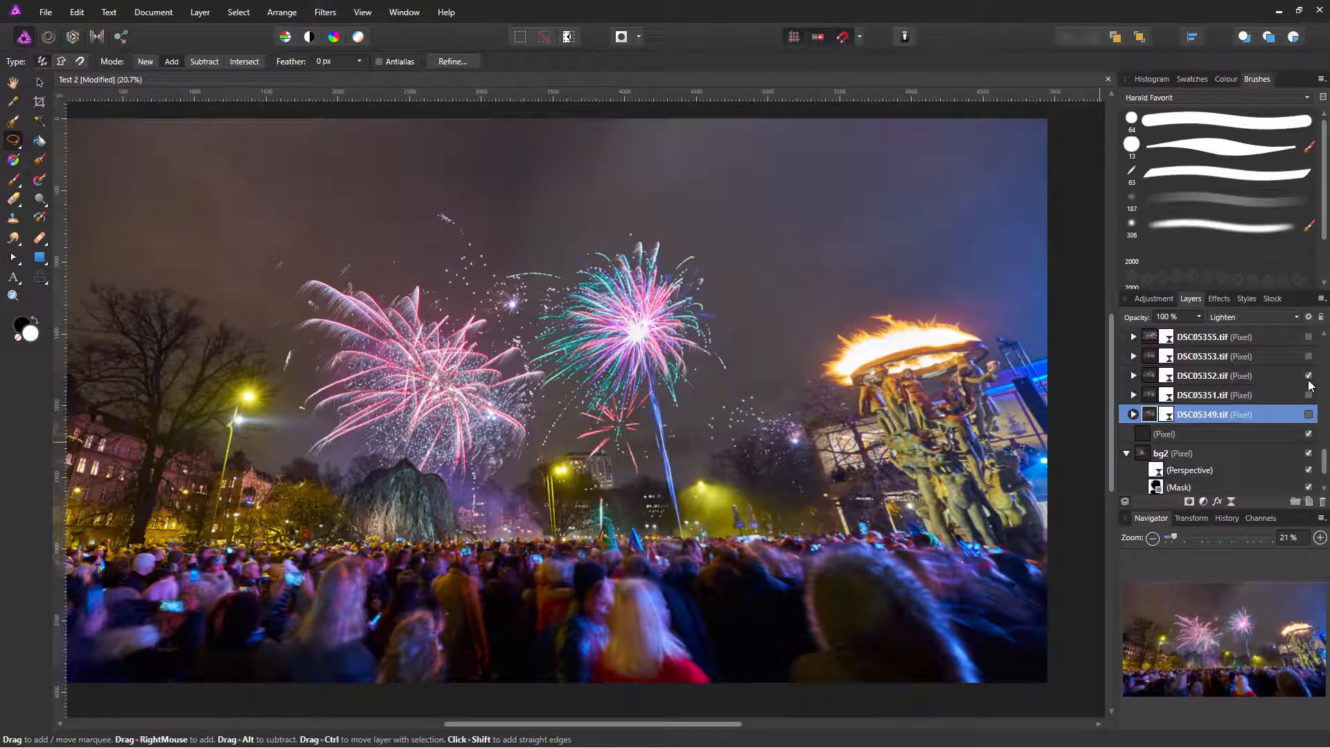
left_click(1308, 356)
left_click(1278, 396)
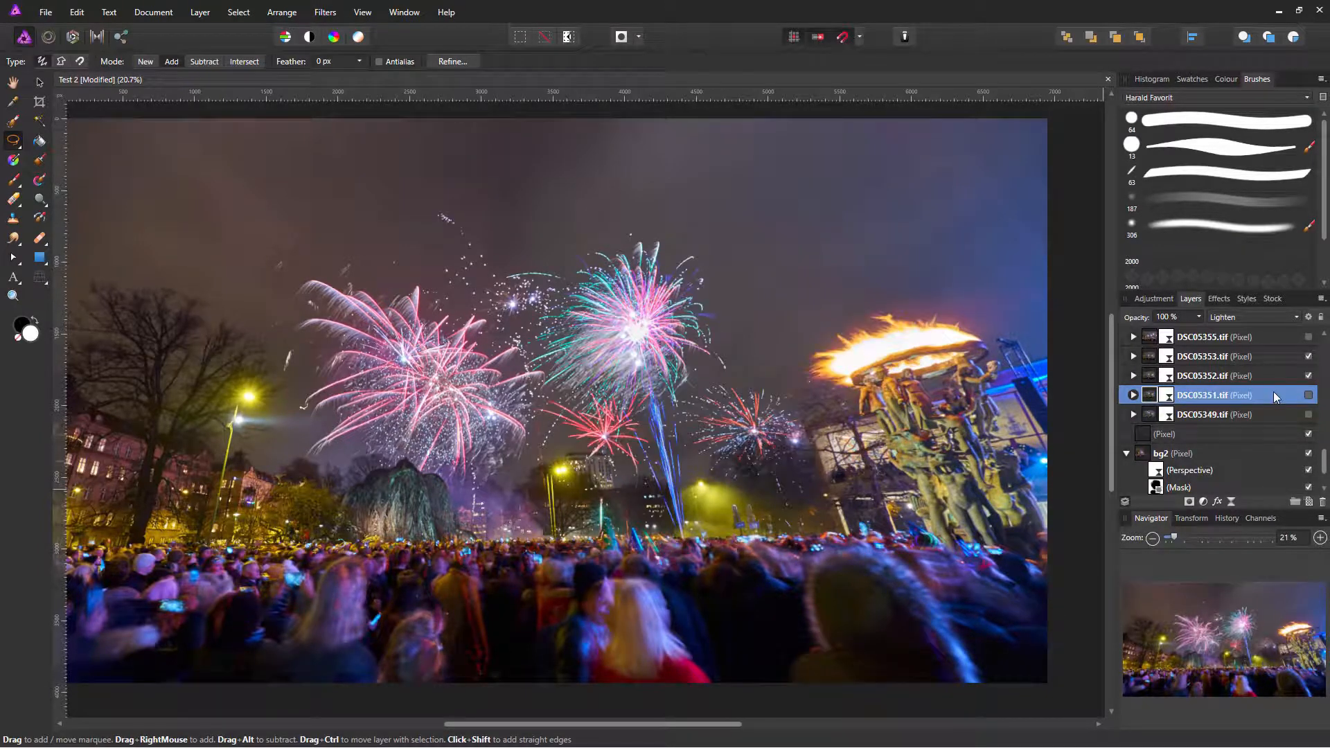
left_click(1308, 375)
left_click(1308, 356)
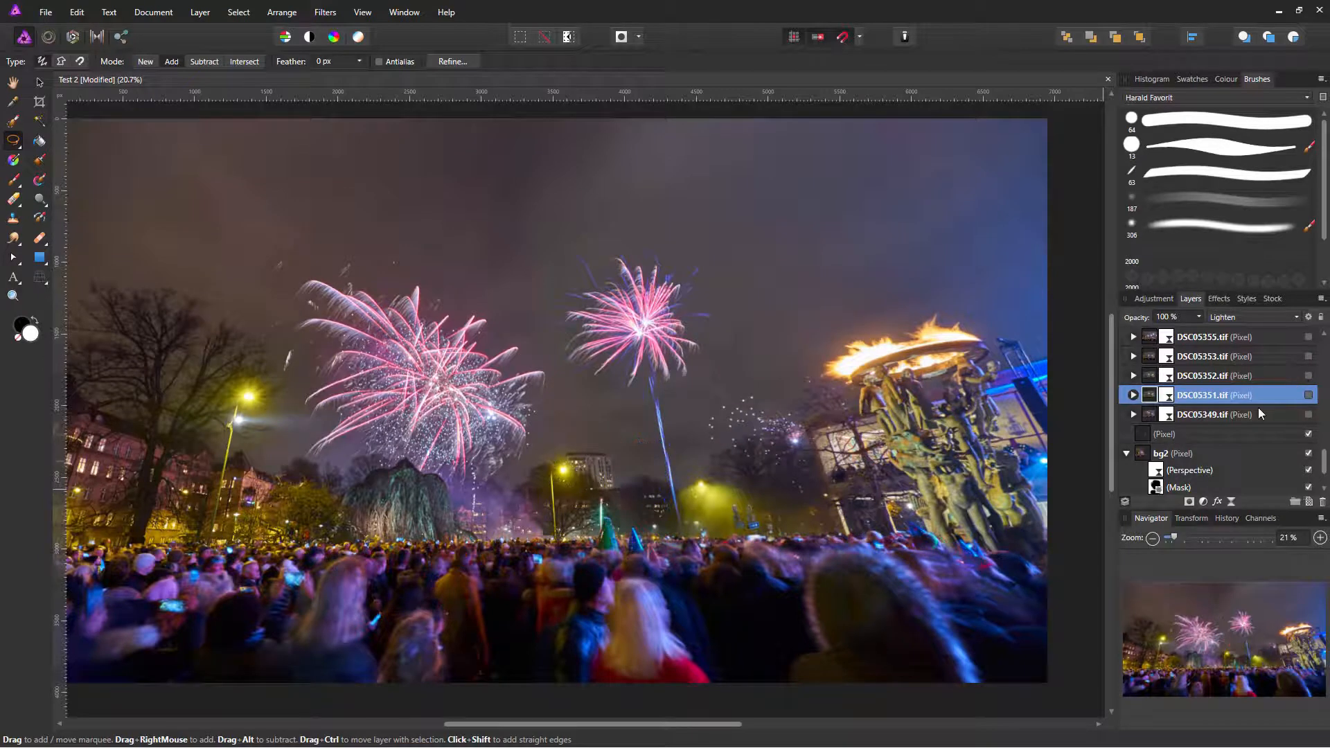
left_click(1307, 414)
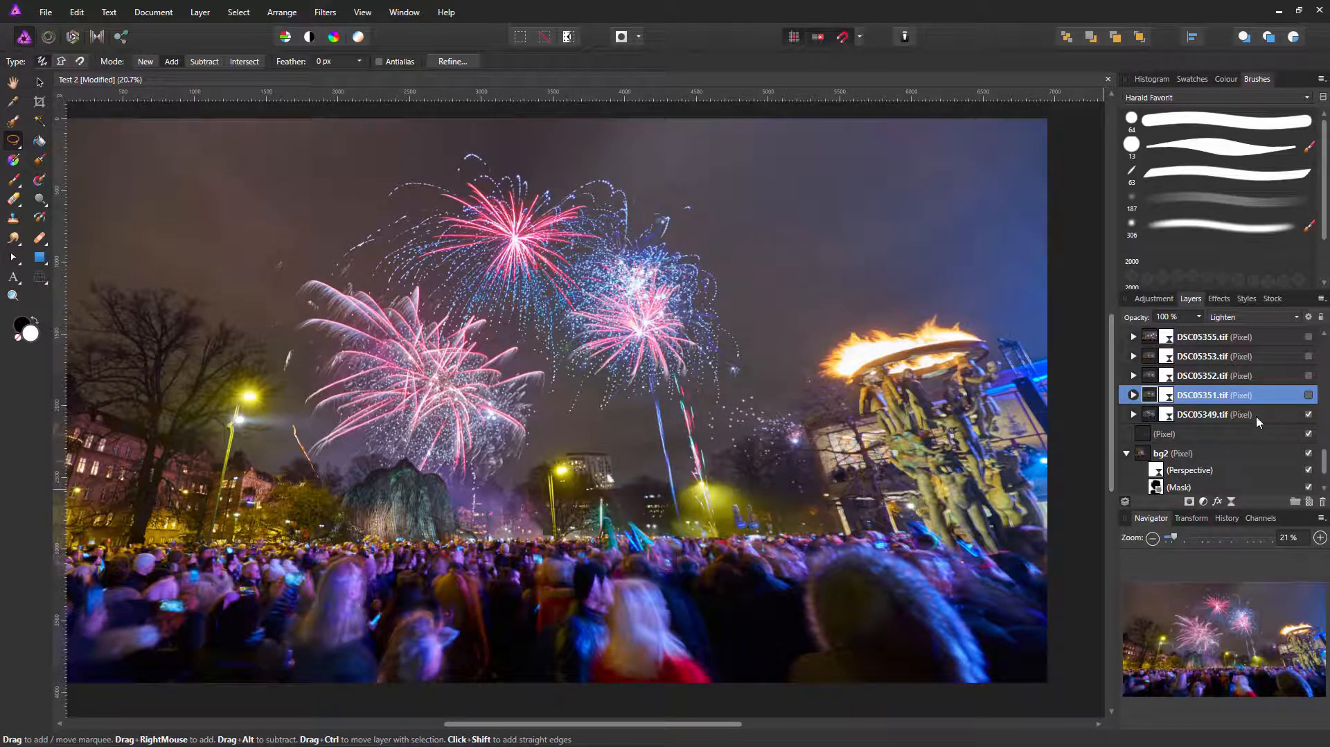
left_click(1159, 419)
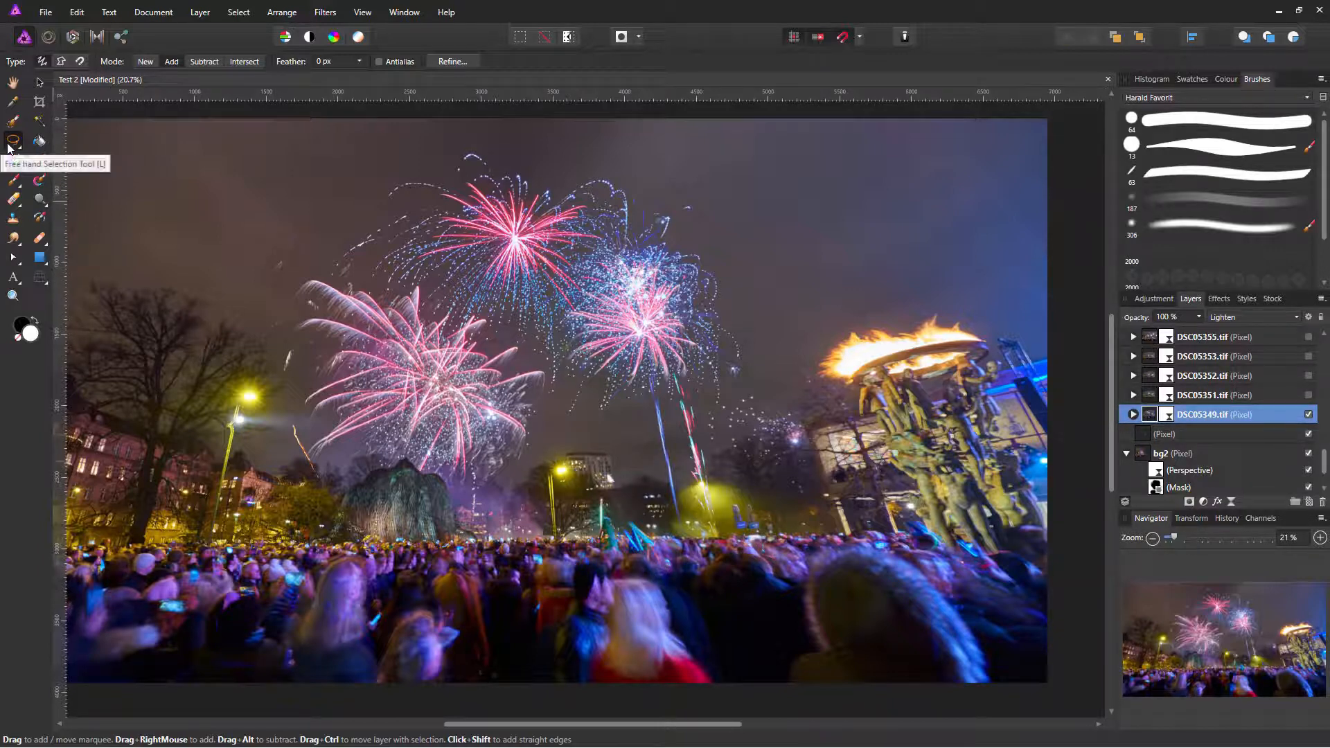
Step: Lasso the sky around the fireworks and mask DSC05349.tif to that region
mouse_move(426, 124)
left_mouse_down()
mouse_move(303, 176)
mouse_move(296, 287)
mouse_move(325, 344)
mouse_move(590, 456)
mouse_move(635, 520)
mouse_move(775, 595)
mouse_move(831, 553)
mouse_move(855, 338)
mouse_move(720, 220)
mouse_move(562, 119)
mouse_move(427, 113)
left_mouse_up()
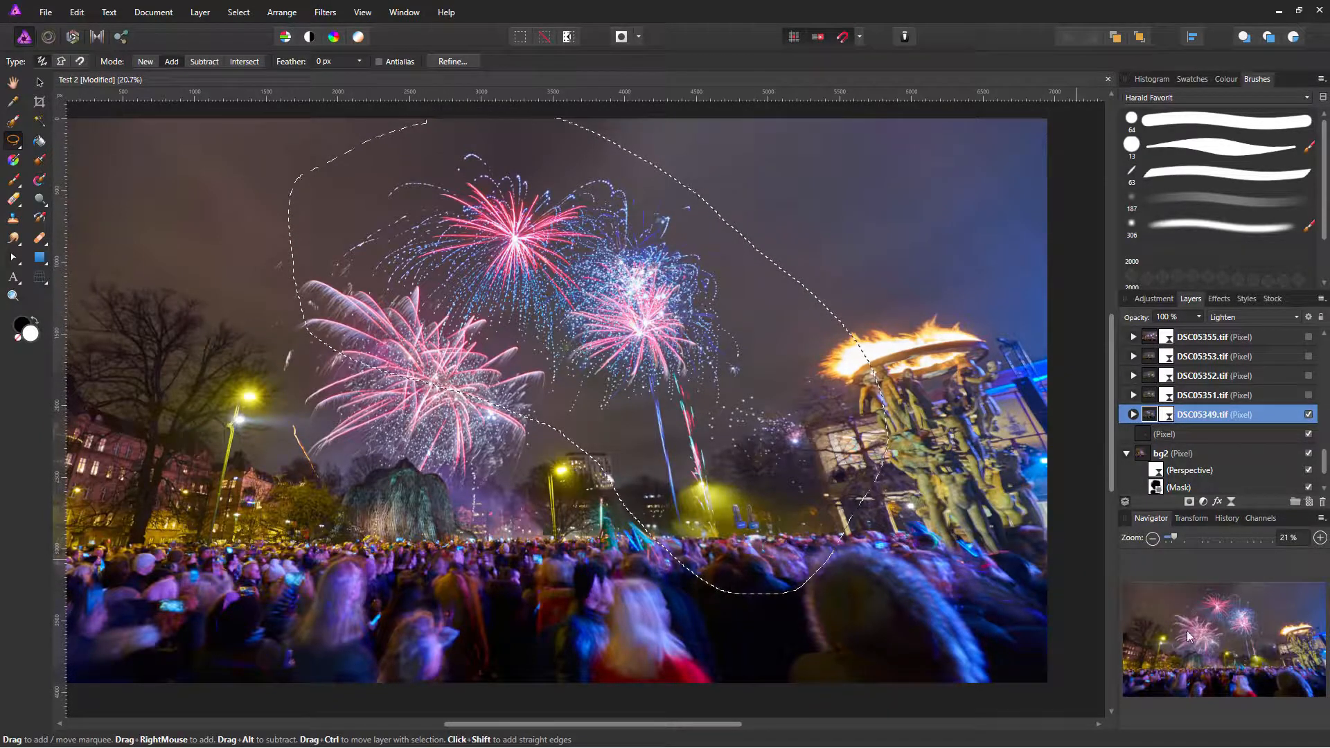
left_click(1188, 502)
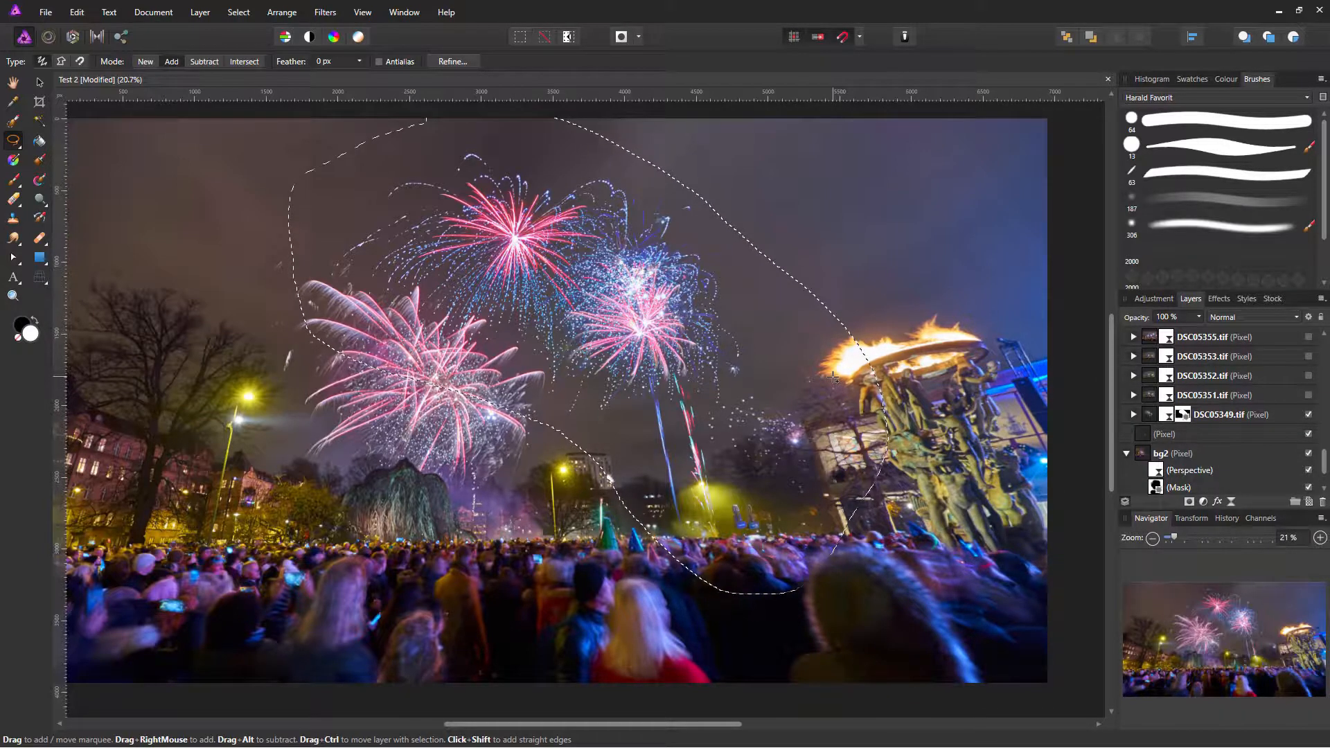
key("e")
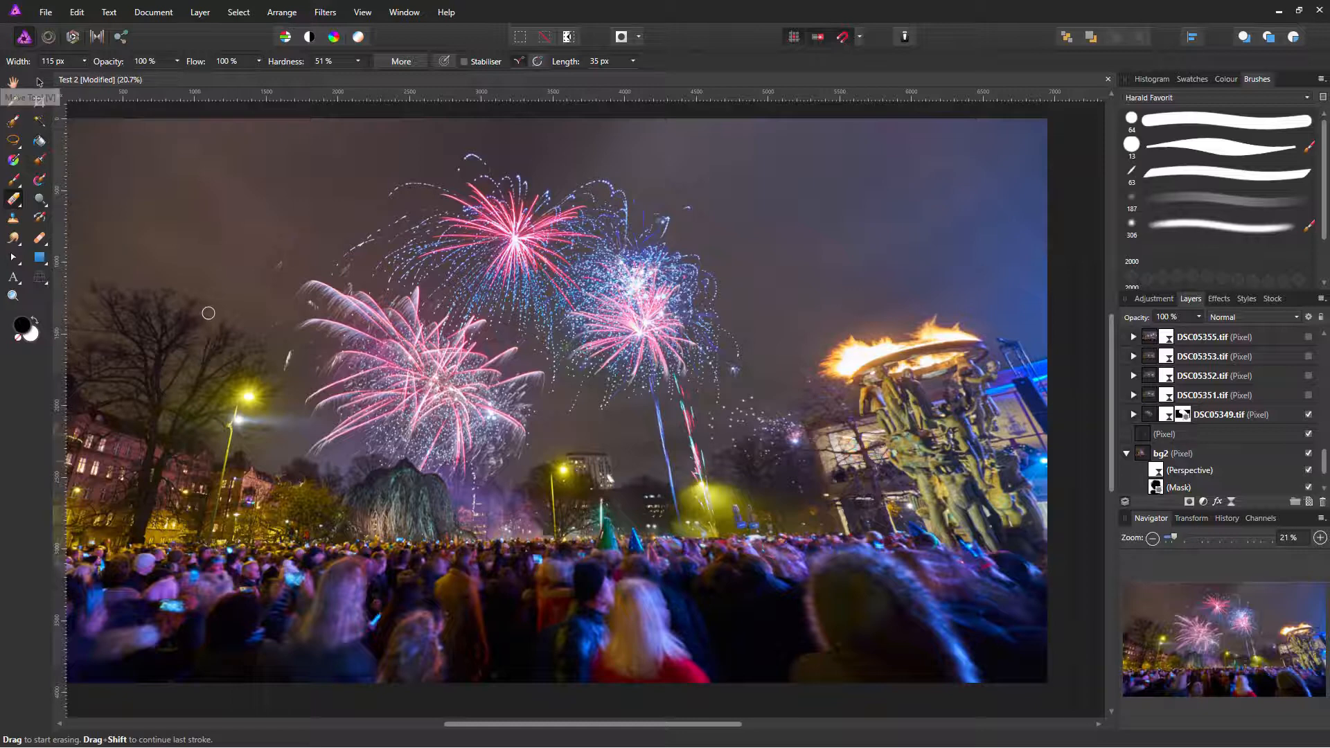
key("l")
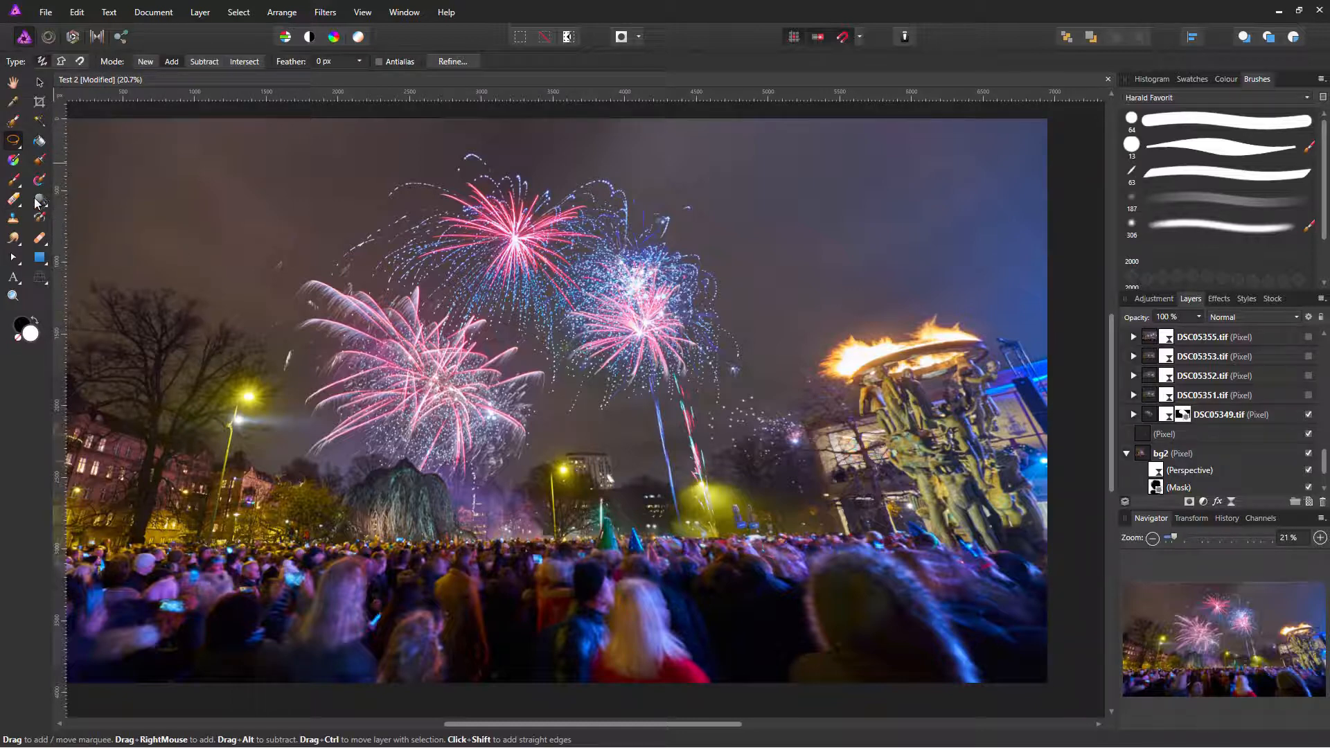
Step: Switch to the Paint Brush Tool and shrink the black brush to about 359.9 px wide
left_click(17, 187)
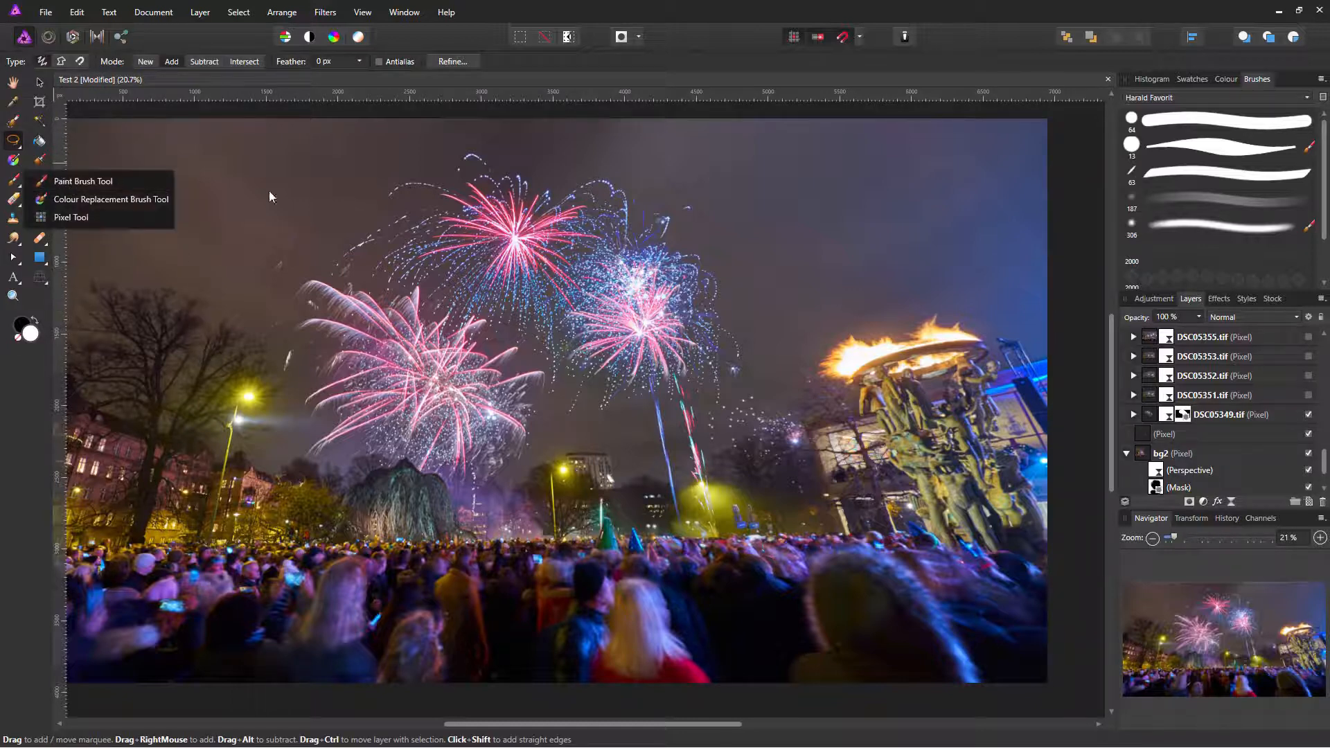
left_click(125, 181)
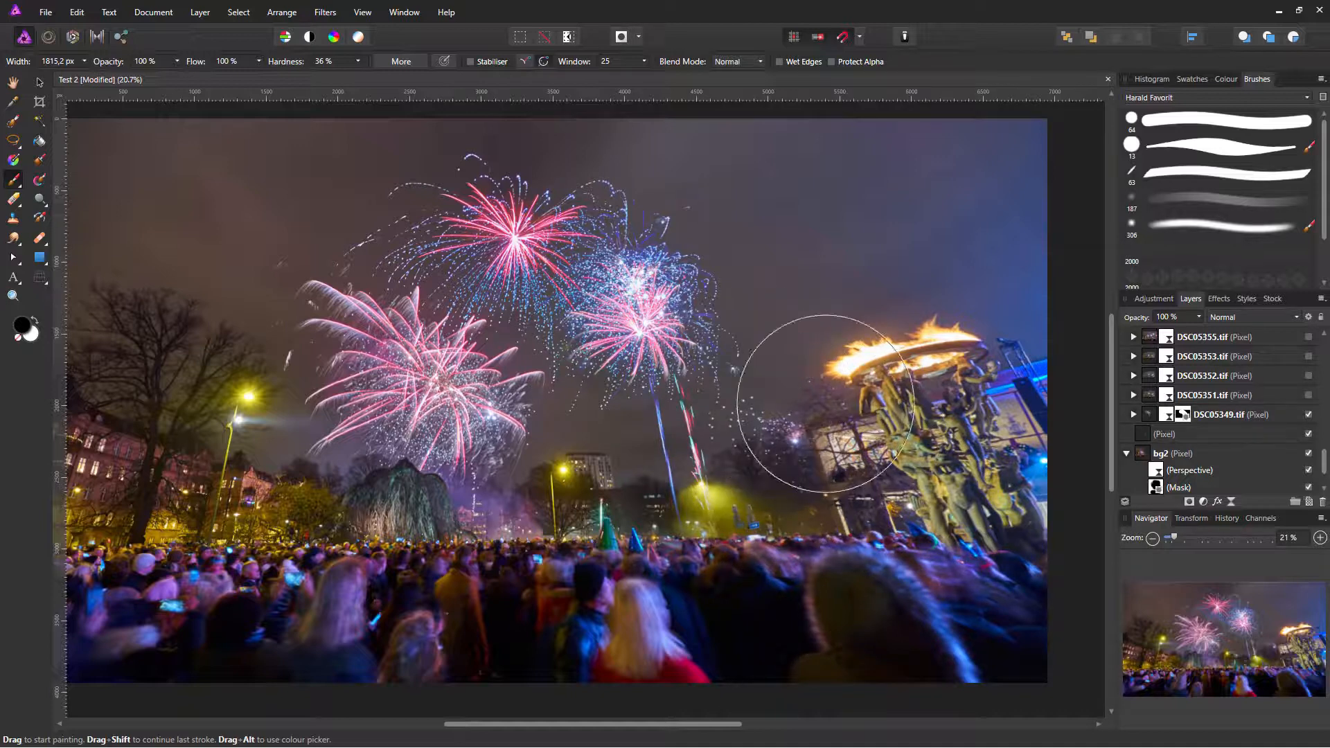
mouse_move(836, 412)
left_mouse_down()
mouse_move(775, 412)
mouse_move(810, 413)
left_mouse_up()
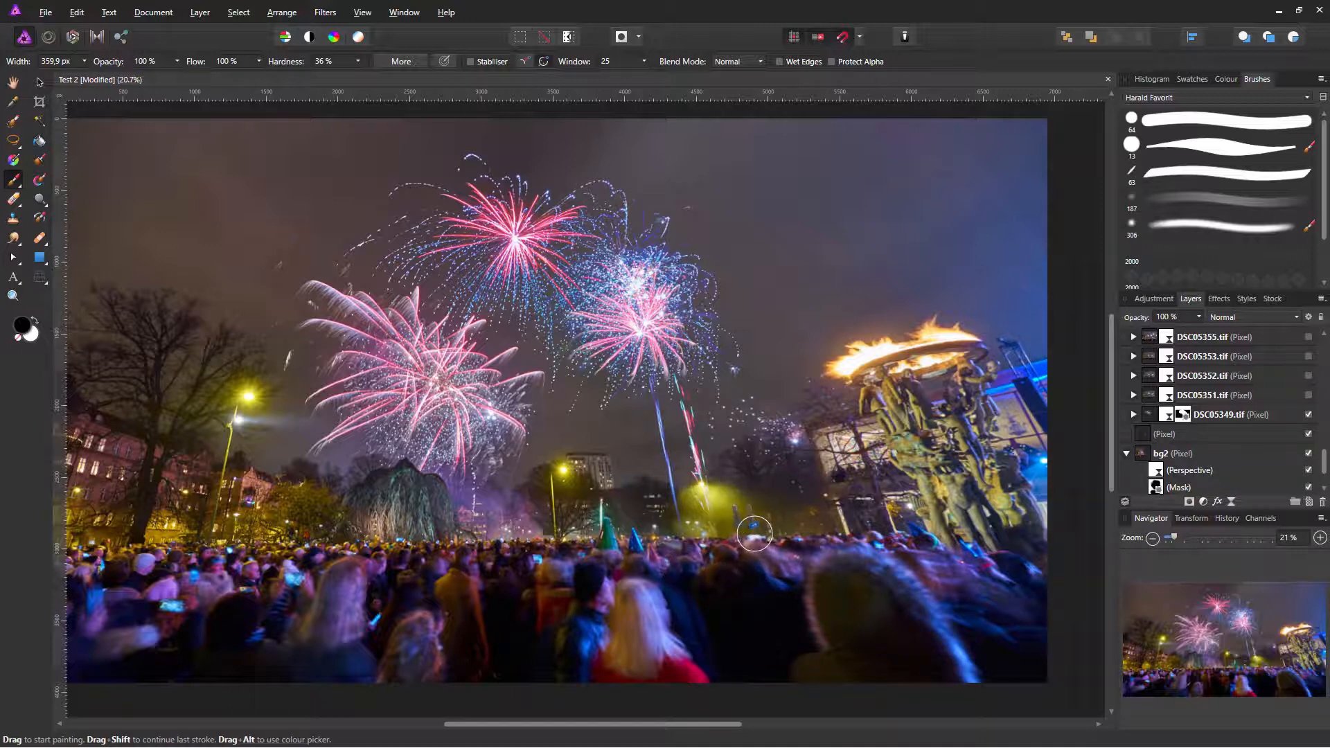
left_click(1324, 488)
Step: Paint black on bg2's mask to remove the ghost beside the yellow glow
left_click(1324, 488)
left_click(1216, 416)
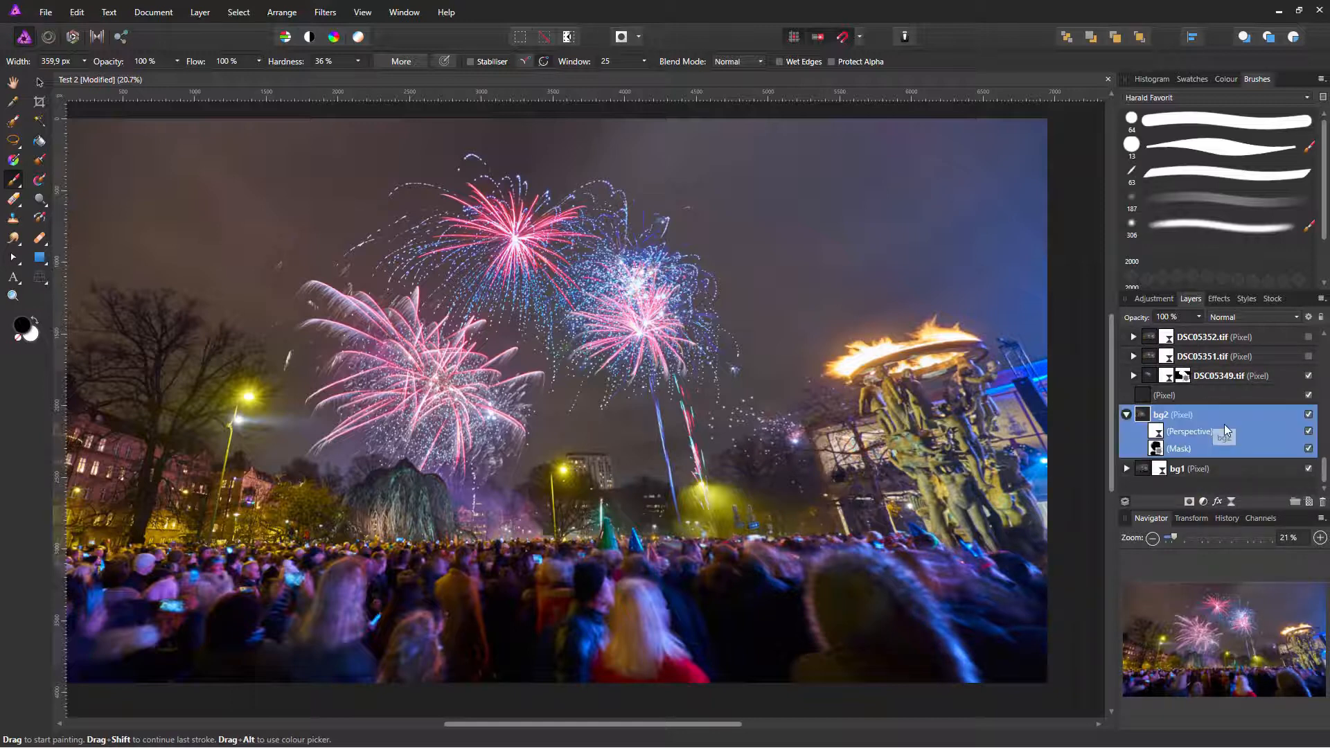
left_click(1178, 448)
mouse_move(768, 543)
left_mouse_down()
mouse_move(850, 538)
mouse_move(857, 526)
mouse_move(745, 515)
mouse_move(733, 480)
mouse_move(739, 516)
left_mouse_up()
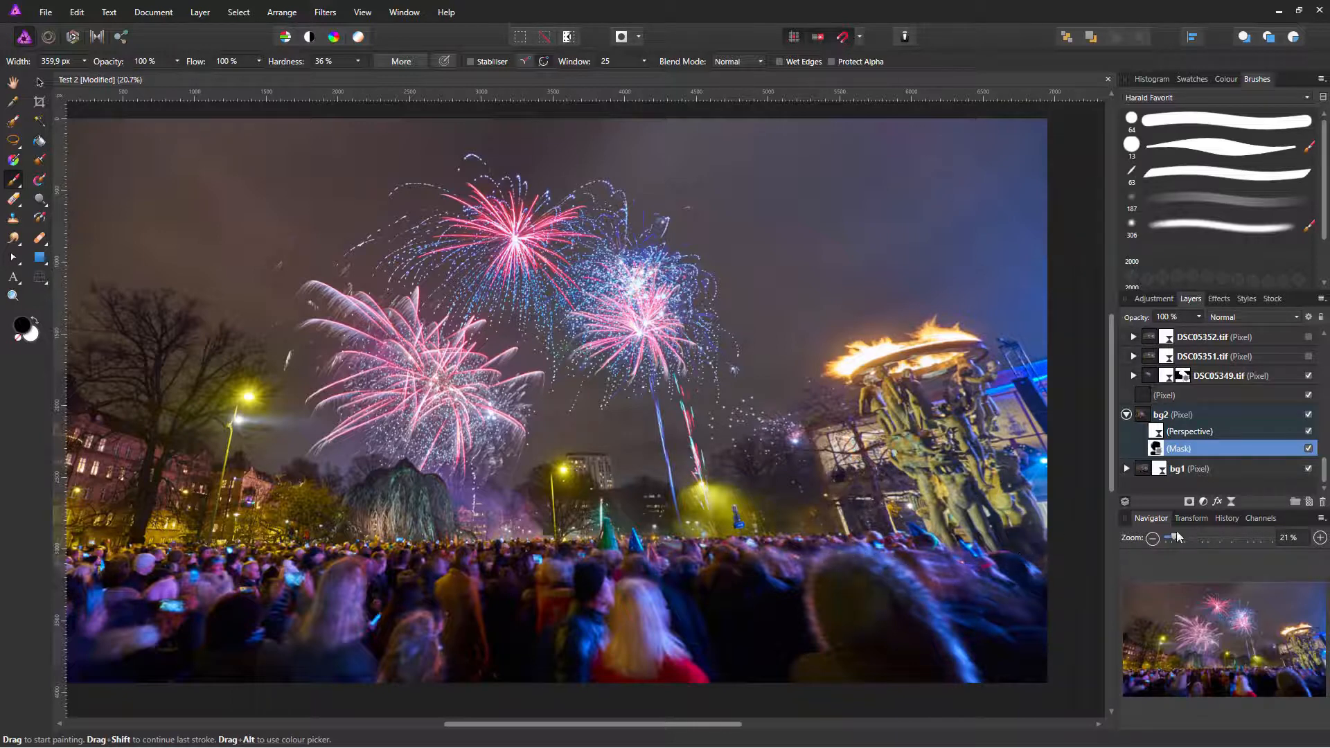
Step: Toggle DSC05349.tif off and on to check its mask over the crowd
scroll(1324, 468, "up", 2)
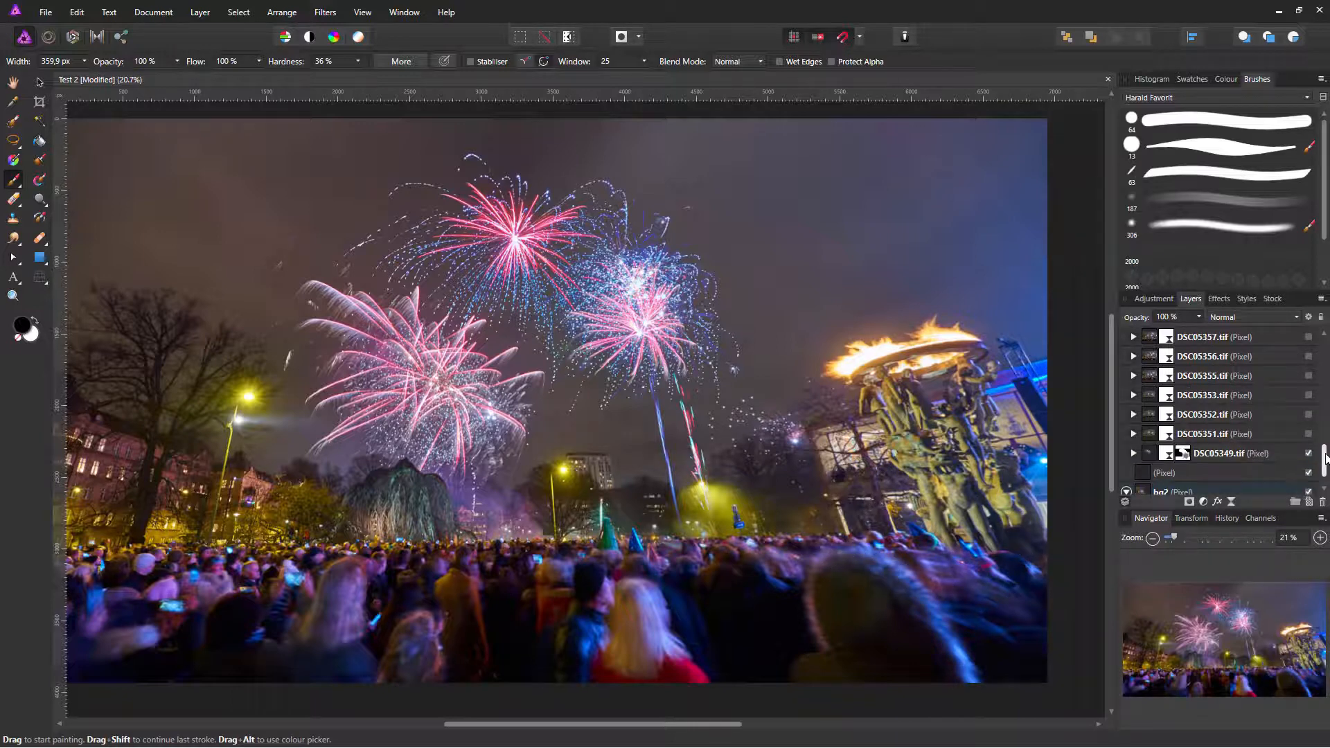
left_click(1183, 435)
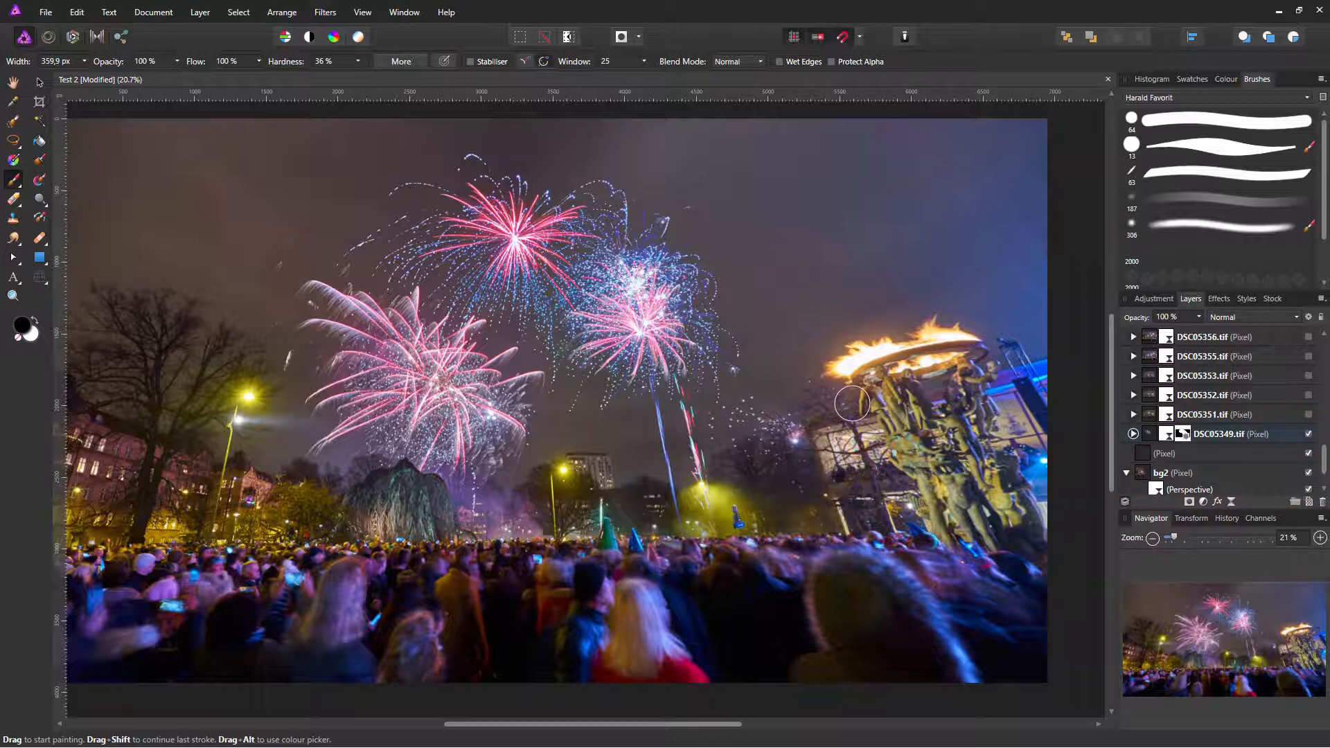
left_click(1308, 436)
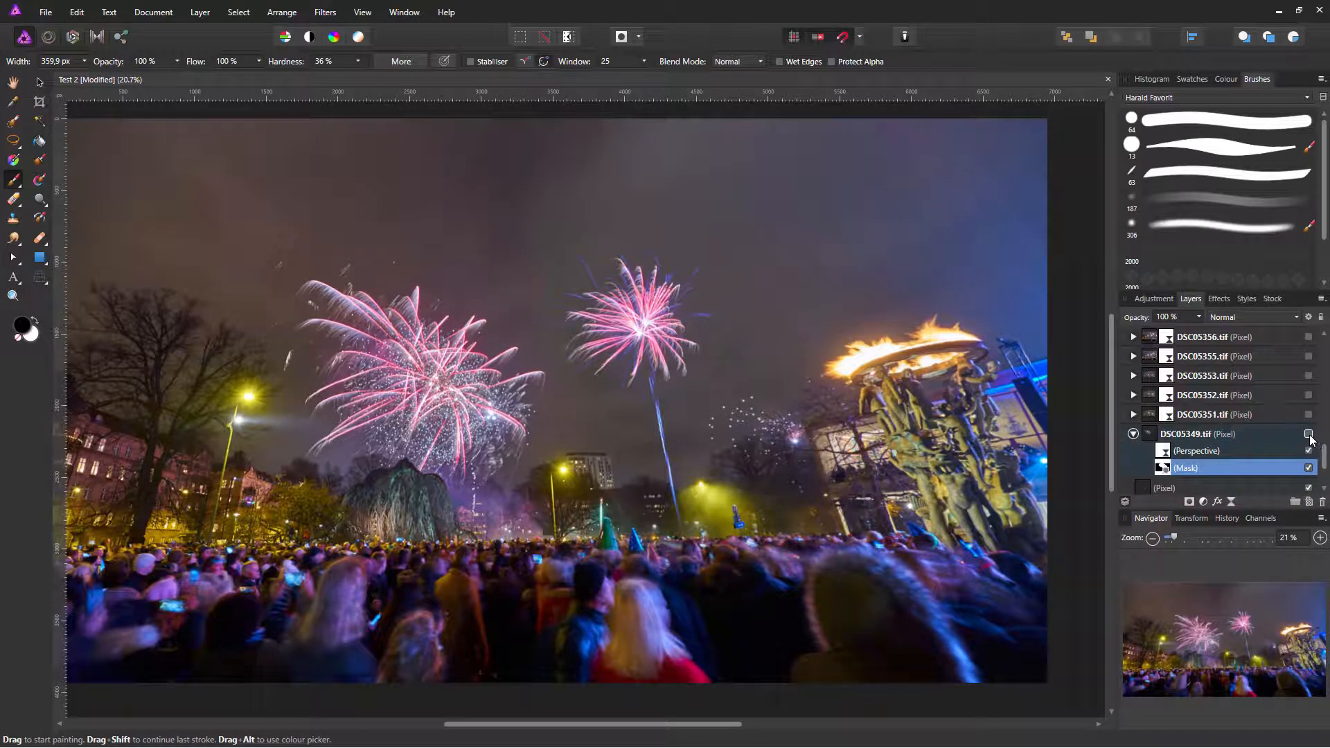
left_click(1309, 435)
scroll(1324, 466, "down", 1)
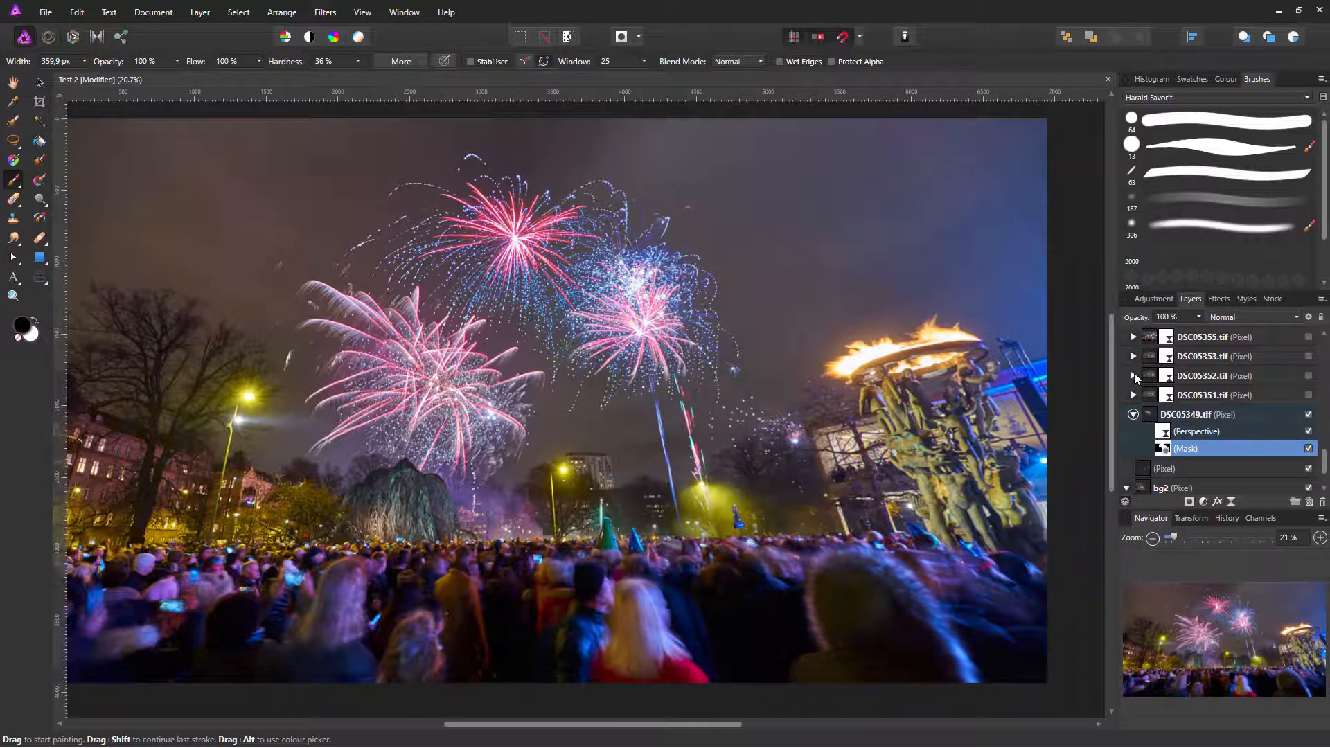
left_click_drag(1286, 397, 1273, 397)
Step: Add a mask to DSC05352.tif and paint in the red/green burst above the building
left_click(1289, 397)
left_click(1307, 376)
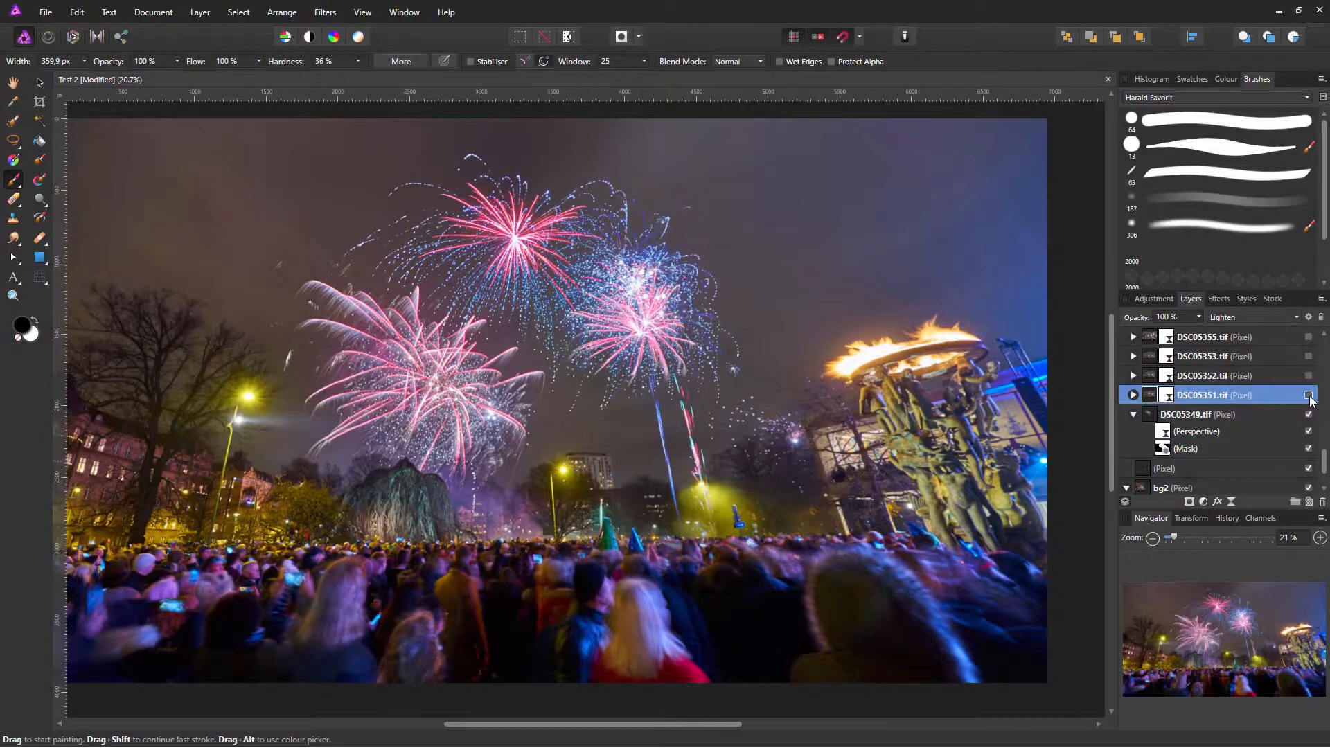
left_click(1308, 378)
left_click(1246, 376)
left_click(1189, 501)
left_click(1308, 376)
left_click(1133, 375)
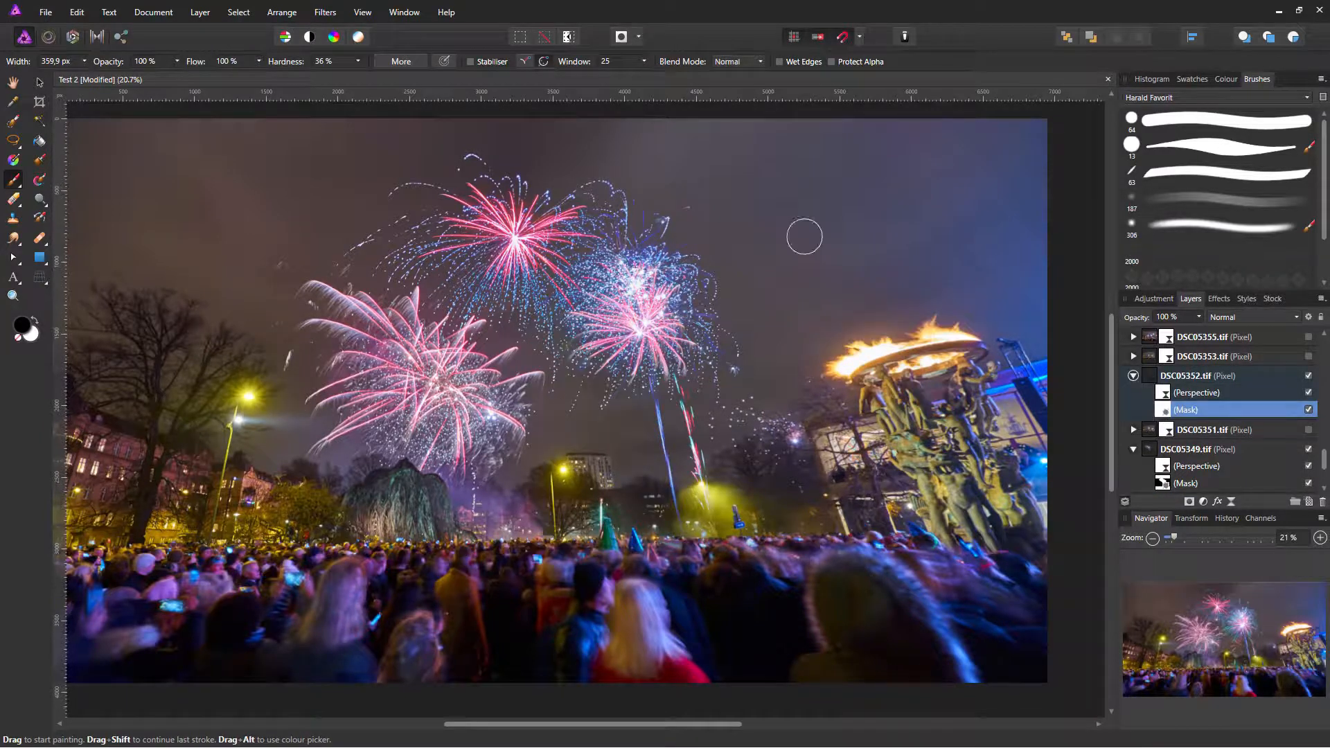
mouse_move(613, 452)
left_mouse_down()
mouse_move(642, 404)
mouse_move(587, 418)
mouse_move(627, 458)
left_mouse_up()
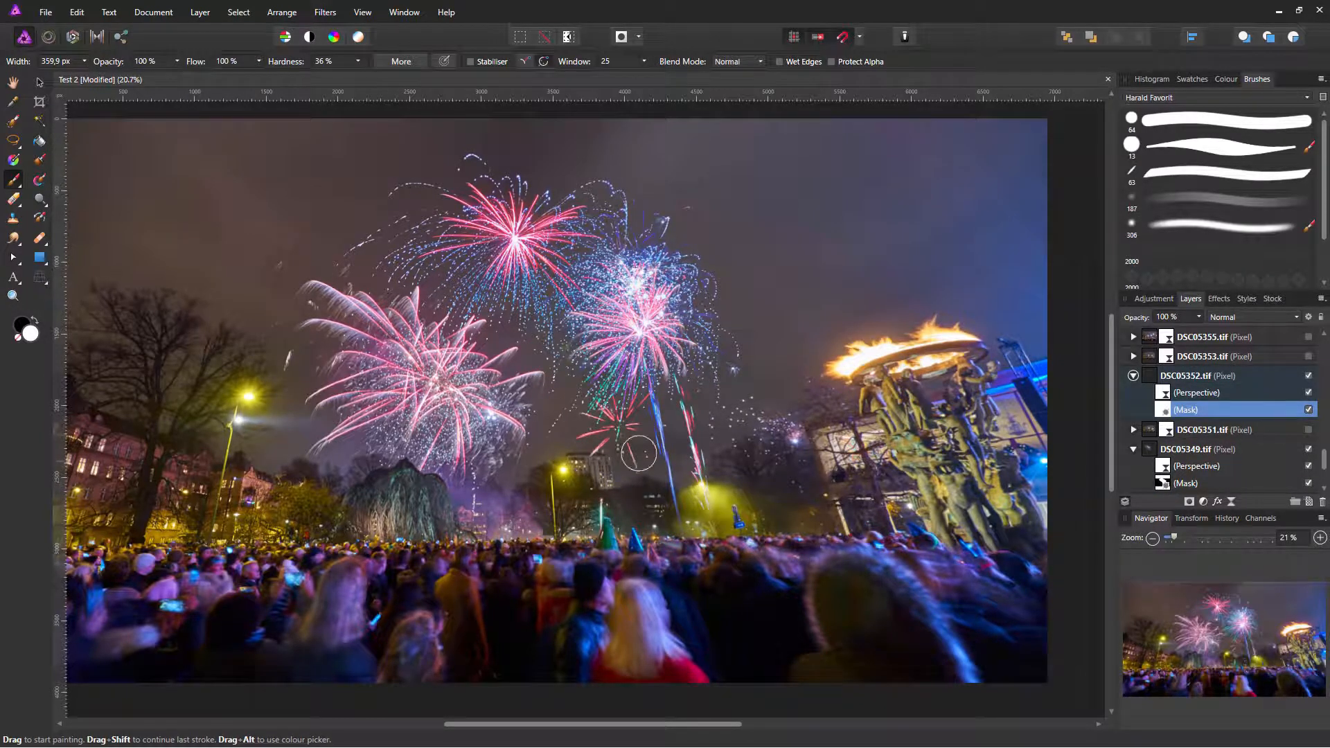
Step: Mask DSC05353.tif to a lasso around its lower fireworks and paint out the whitish smear
left_click(1308, 356)
left_click(1308, 356)
left_click(1308, 356)
left_click(1308, 356)
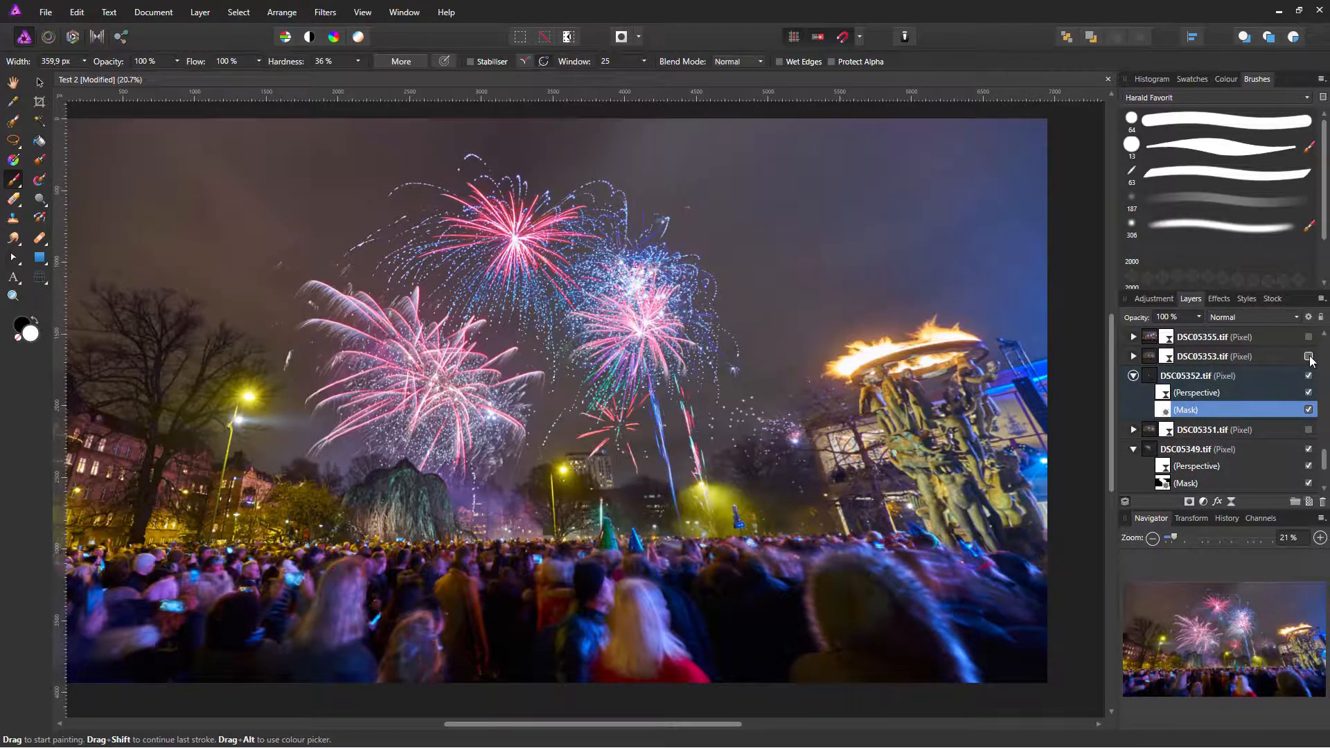
left_click(1308, 356)
left_click(10, 140)
mouse_move(758, 362)
left_mouse_down()
mouse_move(454, 447)
mouse_move(633, 359)
left_mouse_up()
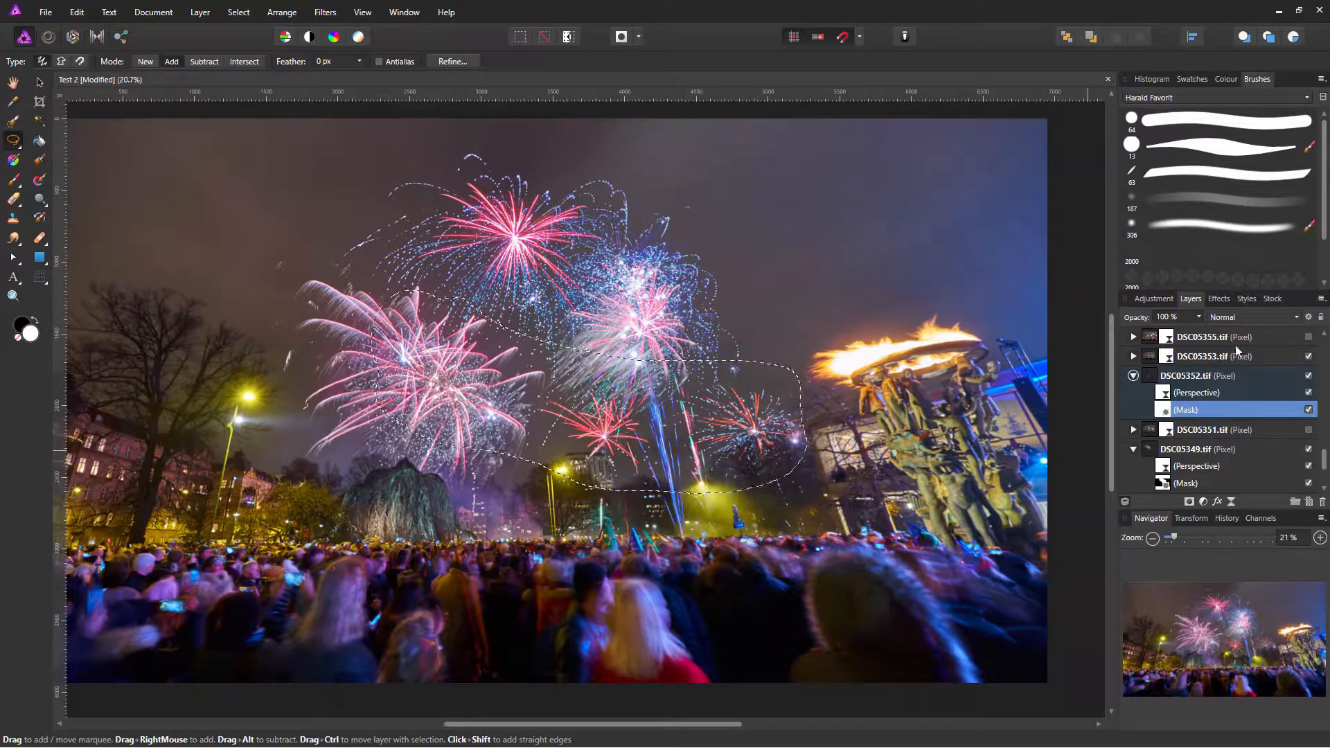
left_click(1196, 357)
left_click(1188, 500)
key("ctrl+d")
key("b")
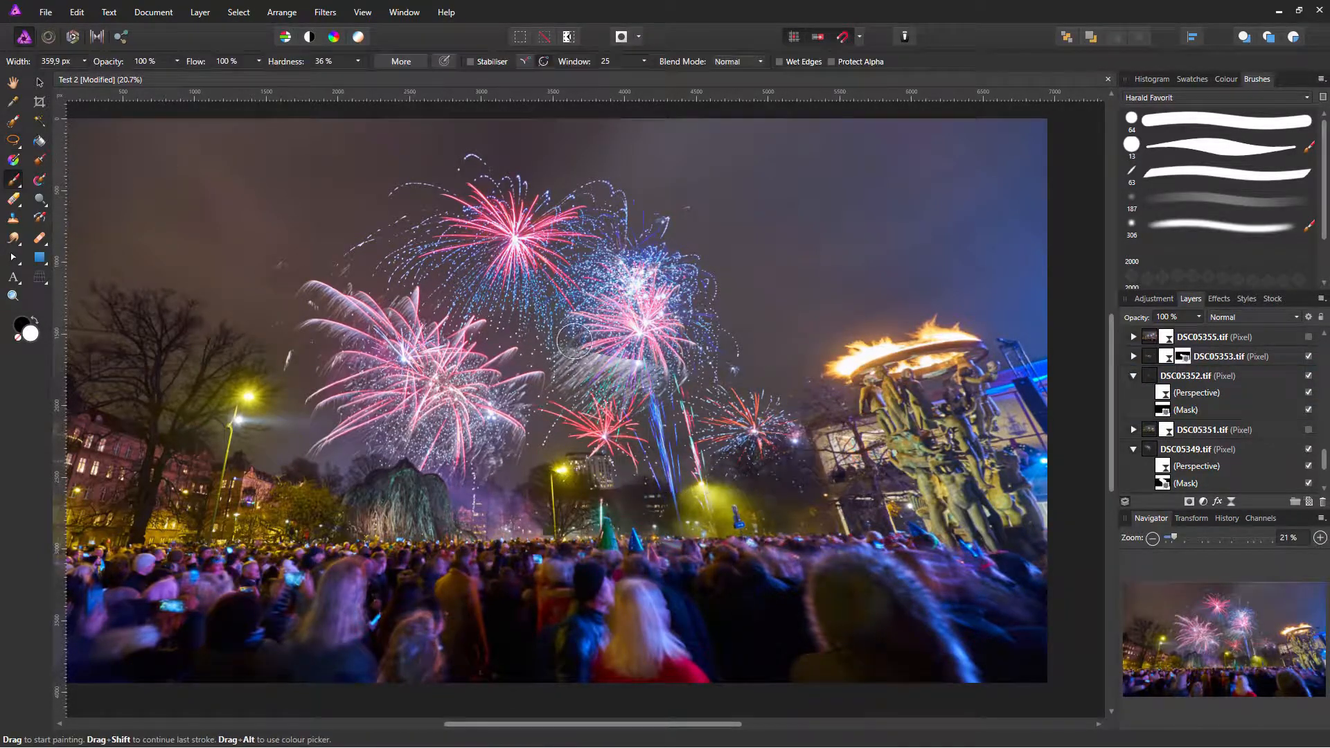
mouse_move(601, 358)
left_mouse_down()
mouse_move(577, 384)
mouse_move(673, 378)
left_mouse_up()
Step: Compare DSC05355.tif in the composite, then view it isolated
scroll(1281, 374, "up", 2)
left_click(1249, 397)
left_click(1308, 396)
left_click(1308, 396)
left_click(1308, 395)
left_click(1308, 395)
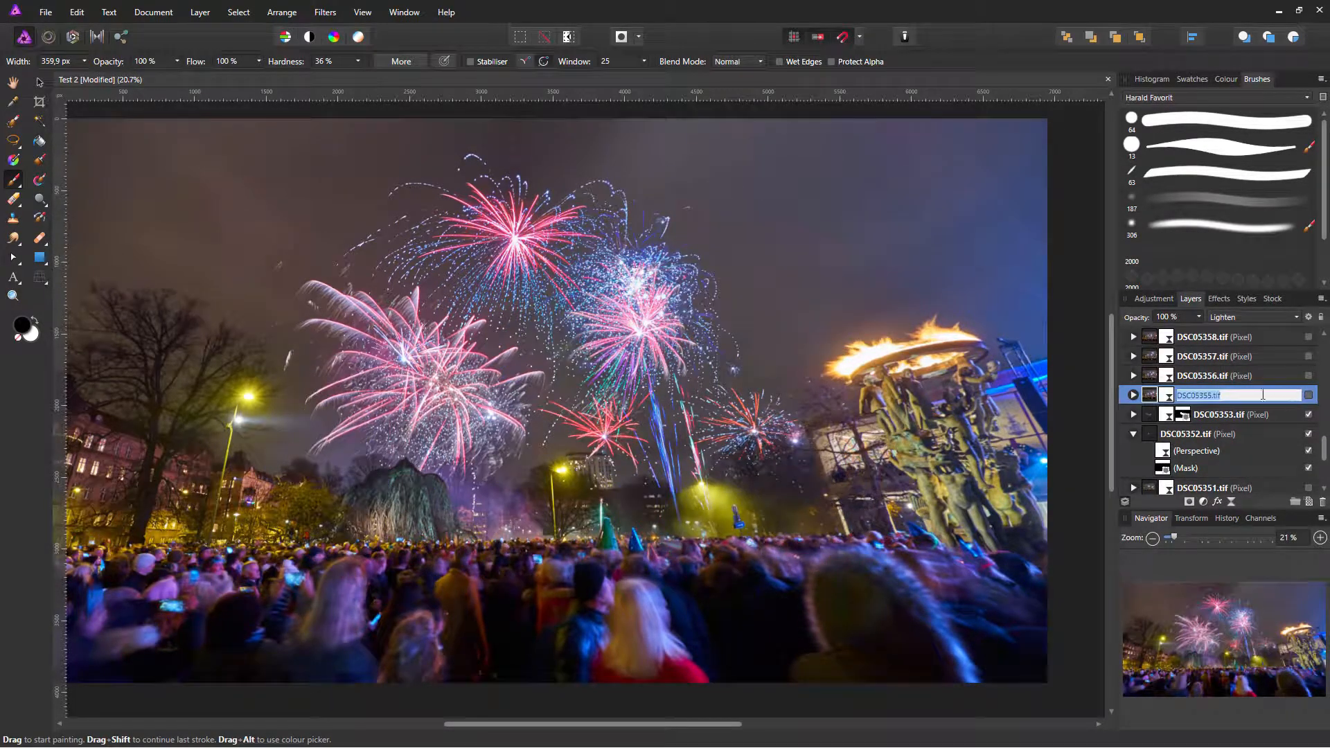
left_click(1149, 397, "alt")
left_click(1308, 395)
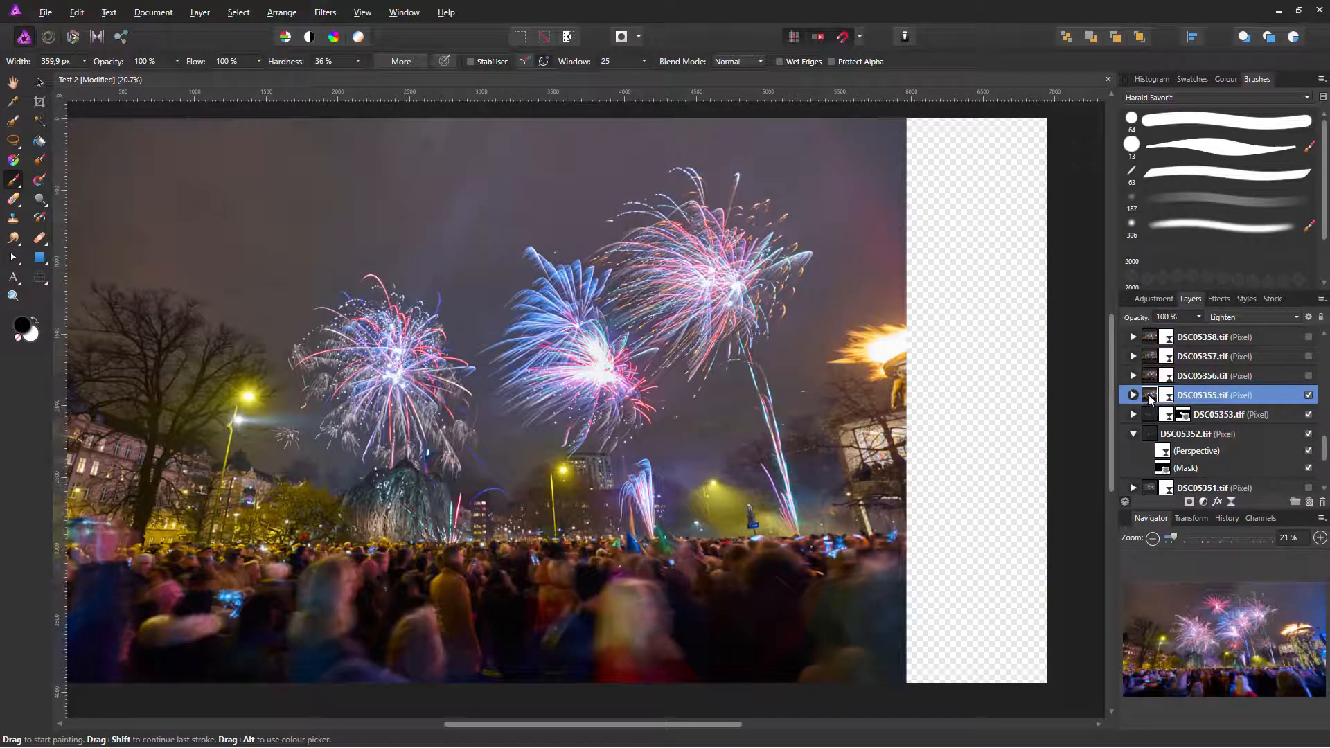
Step: Return to the full composite and mask DSC05355.tif to a lasso around its fireworks
left_click(1308, 395)
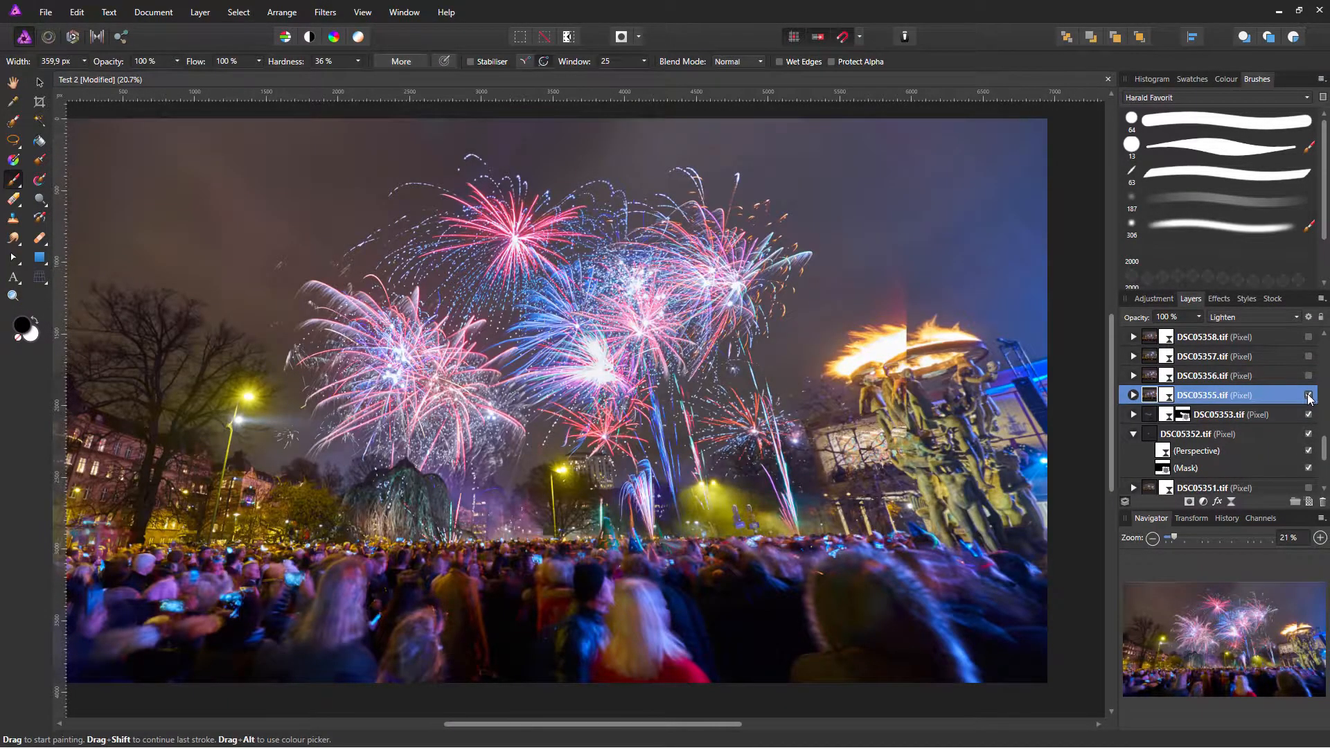
left_click(20, 142)
left_click_drag(806, 151, 806, 135)
left_click(1189, 501)
Step: Shift the DSC05355 fireworks up and right, then paint out the haze near the statue
key("v")
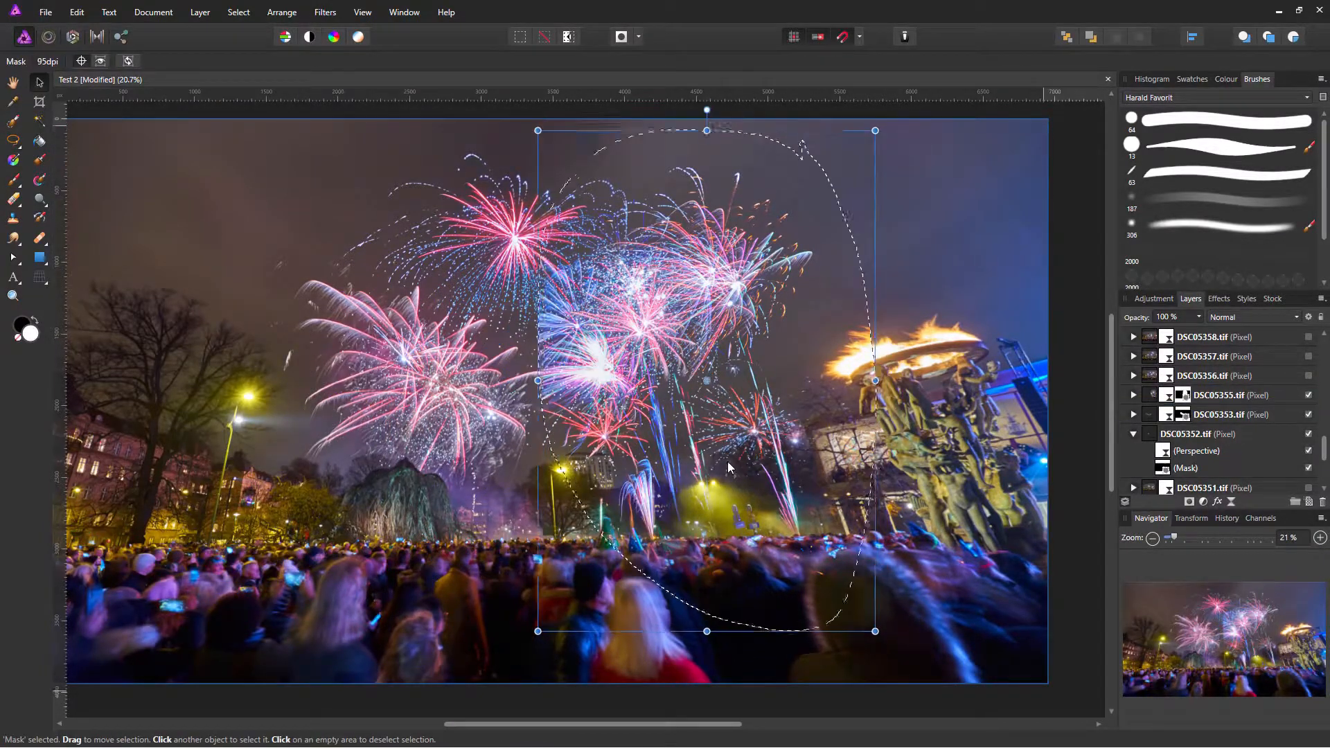
left_click(1162, 402)
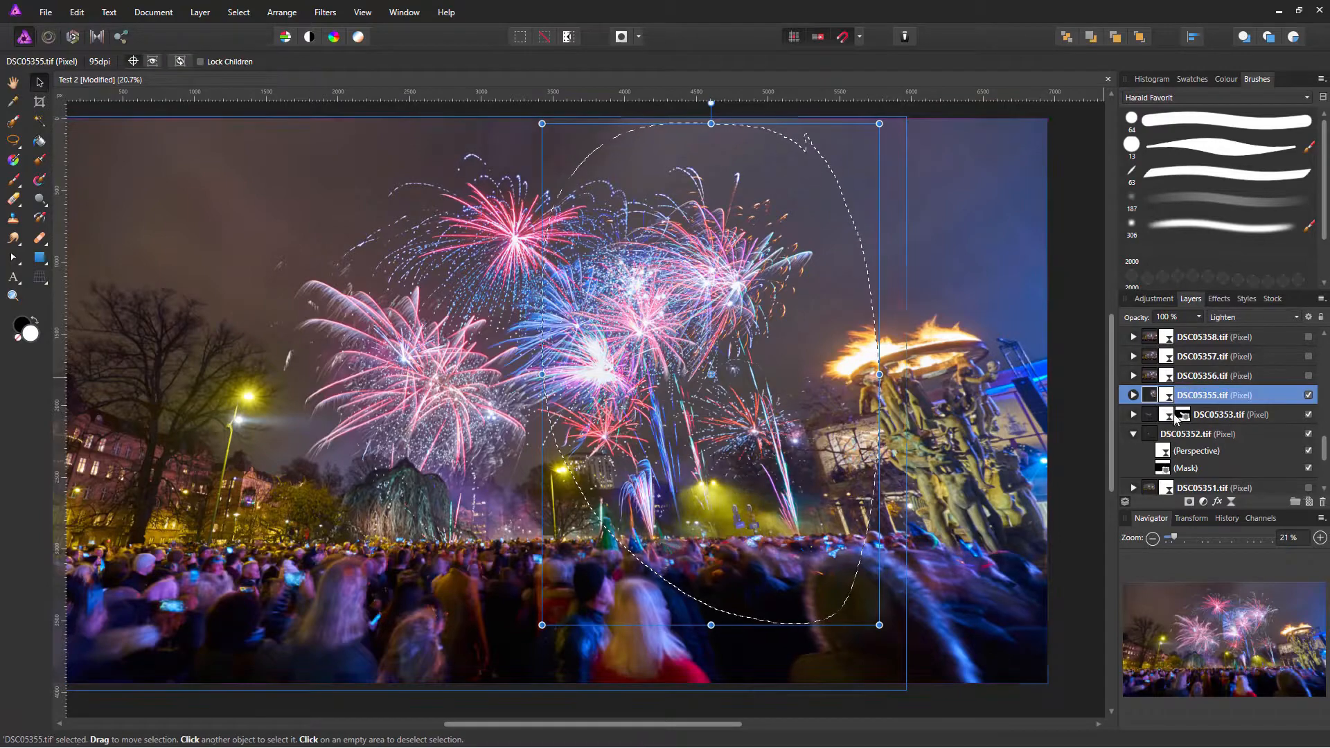
left_click(1133, 394)
mouse_move(824, 370)
left_mouse_down()
mouse_move(924, 365)
mouse_move(847, 365)
left_mouse_up()
key("ctrl+z")
key("ctrl+d")
left_click_drag(783, 443, 827, 483)
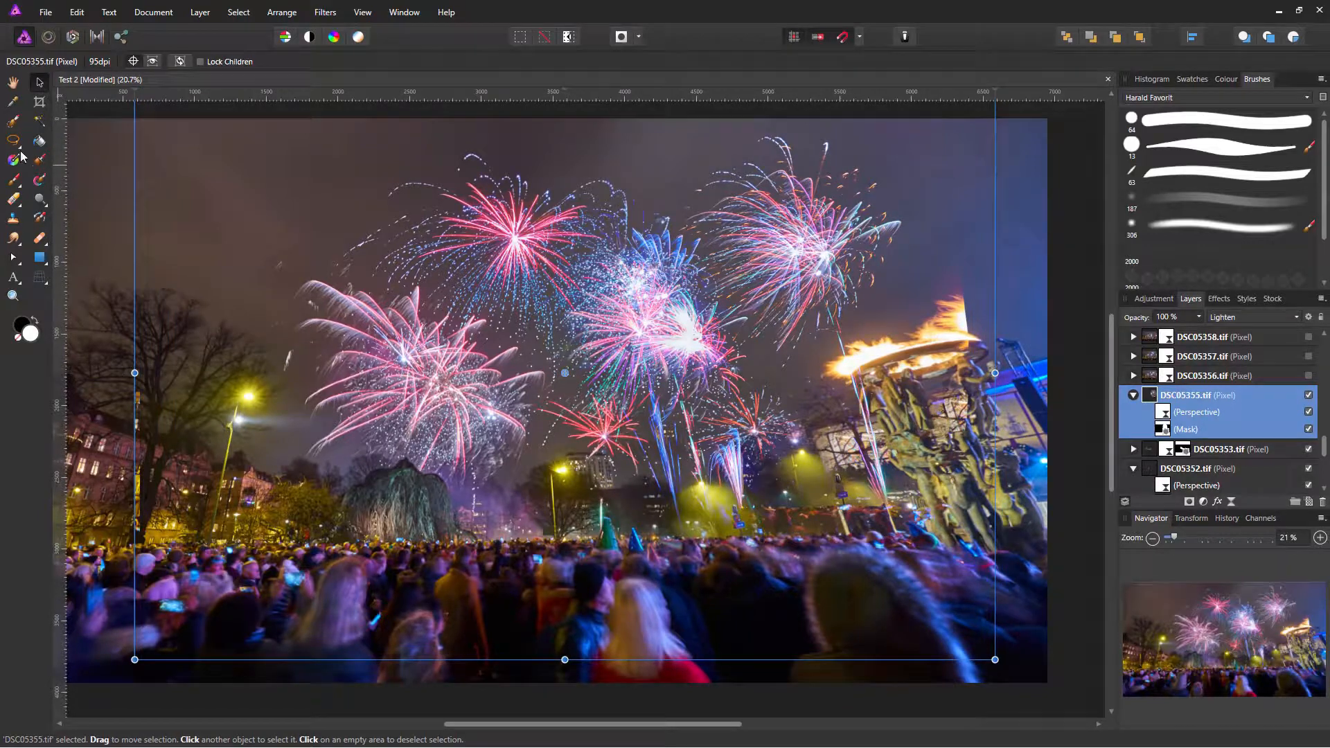
key("b")
mouse_move(751, 547)
left_mouse_down()
mouse_move(882, 466)
mouse_move(869, 393)
mouse_move(953, 346)
mouse_move(921, 528)
mouse_move(958, 169)
left_mouse_up()
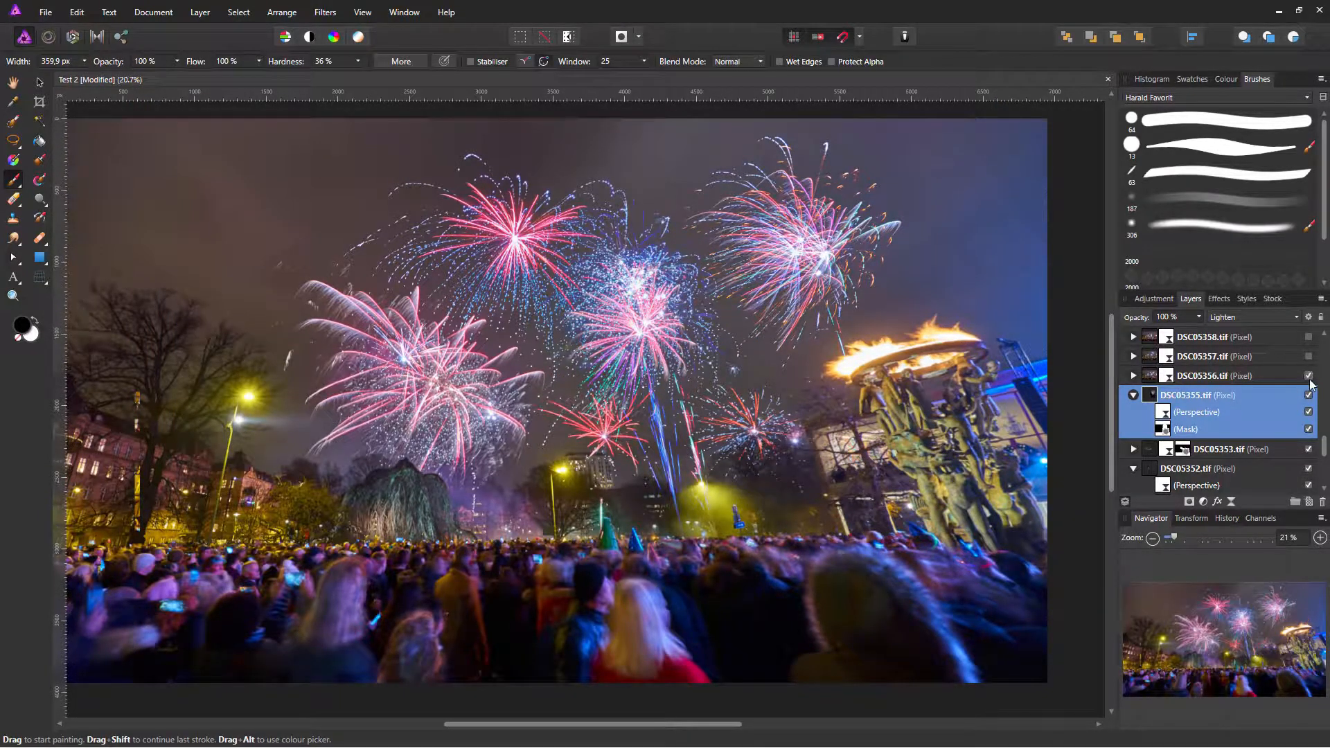
Step: Toggle DSC05356.tif on and off to judge its contribution, leaving it hidden
left_click(1148, 379)
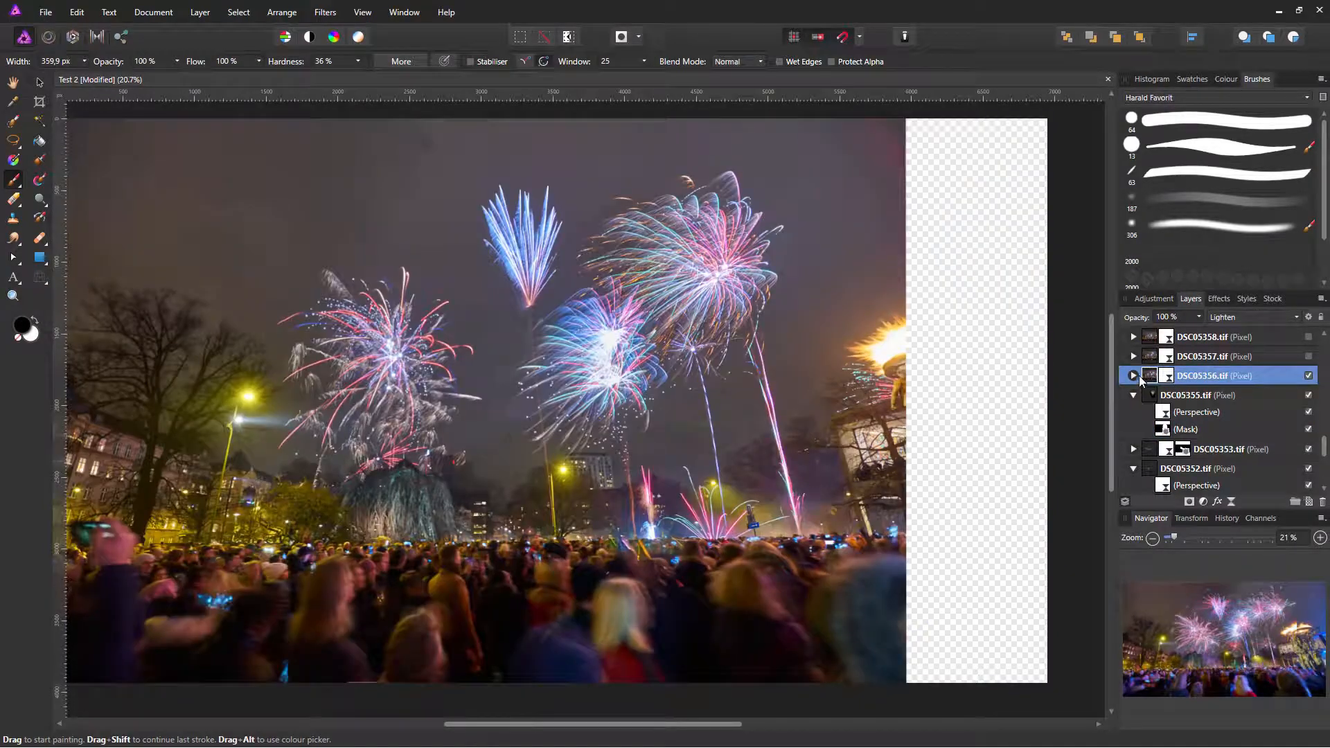
left_click(1308, 377)
left_click(1146, 378)
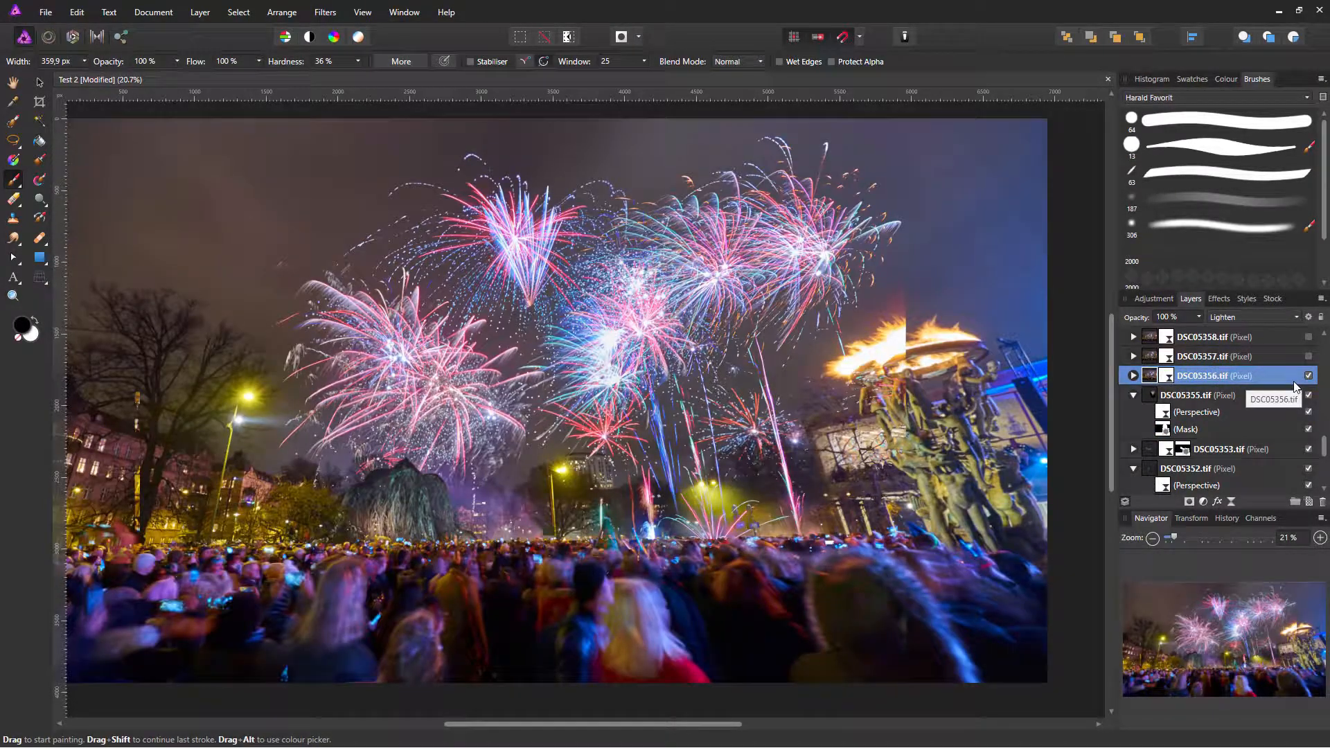
left_click(1309, 377)
left_click(1309, 376)
left_click(1309, 376)
left_click(1309, 376)
Step: Mask DSC05357.tif to a lasso selection around its fireworks
left_click(1310, 357)
left_click(1311, 356)
left_click(1309, 356)
left_click(1180, 359)
left_click(12, 139)
mouse_move(726, 132)
left_mouse_down()
mouse_move(782, 363)
mouse_move(737, 144)
left_mouse_up()
left_click(1189, 503)
key("ctrl+d")
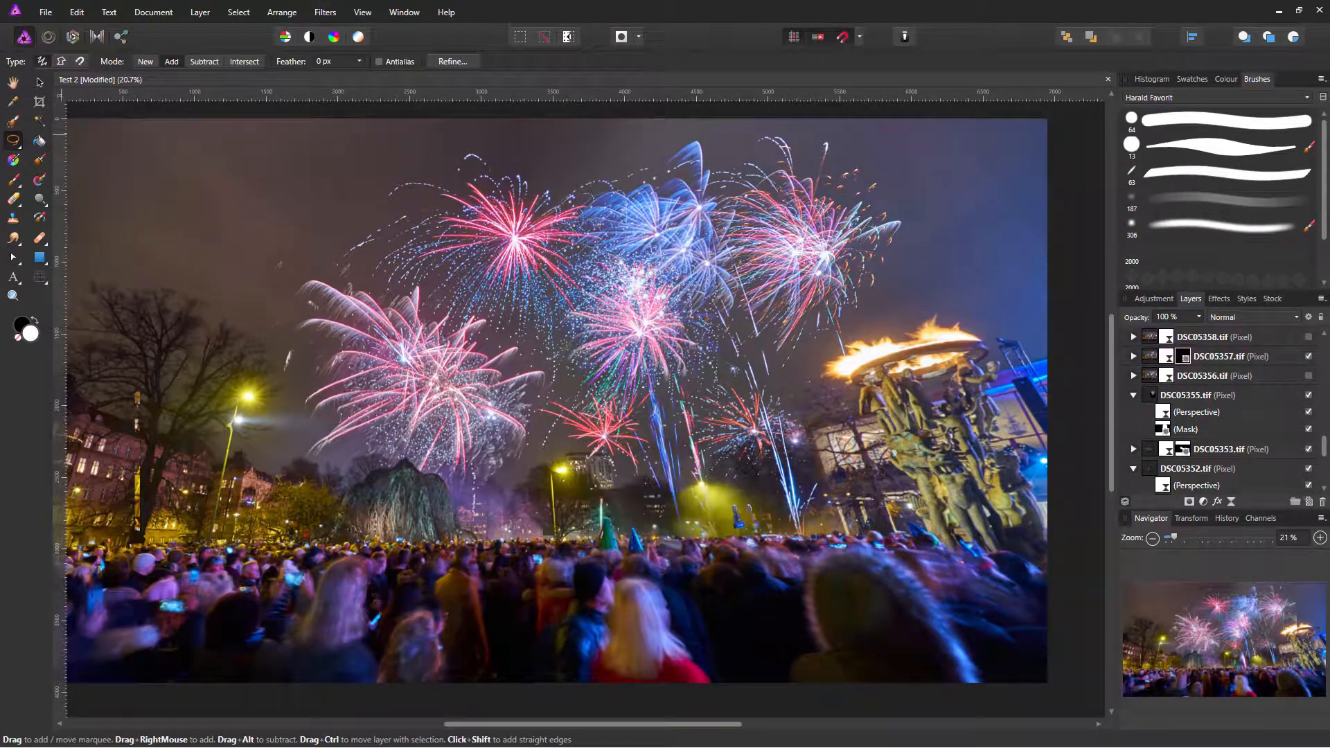
left_click(12, 181)
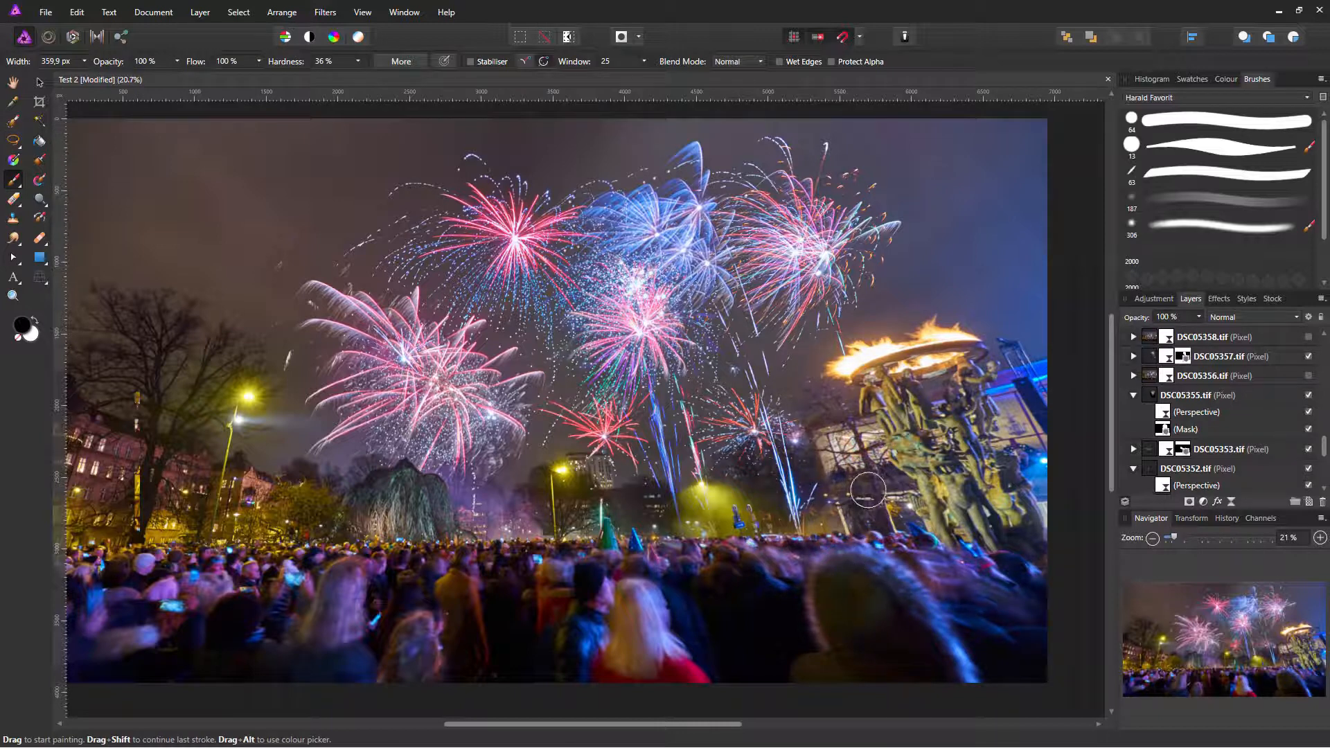
Step: Compare DSC05359.tif in the composite and view DSC05359 and DSC05360 isolated
scroll(1219, 409, "up", 5)
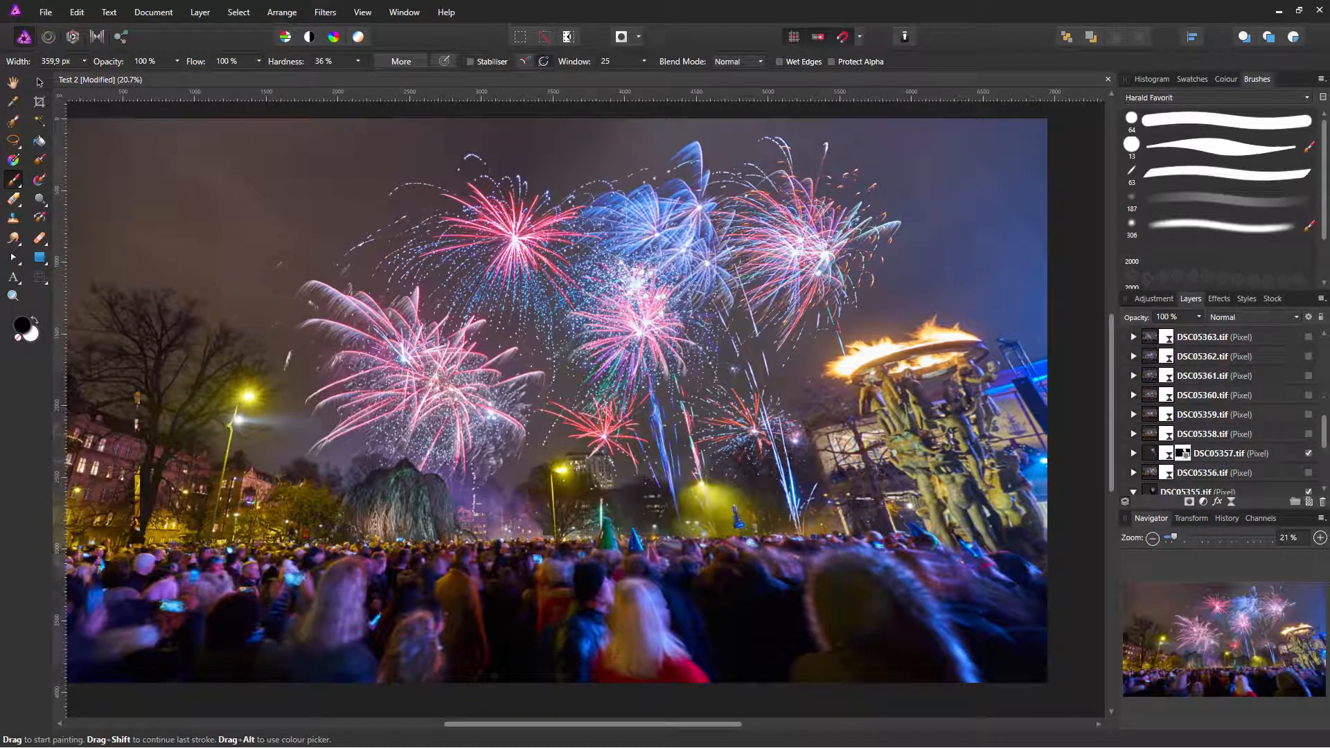
left_click(1308, 414)
left_click(1308, 414)
left_click(1308, 414)
left_click(1150, 416, "alt")
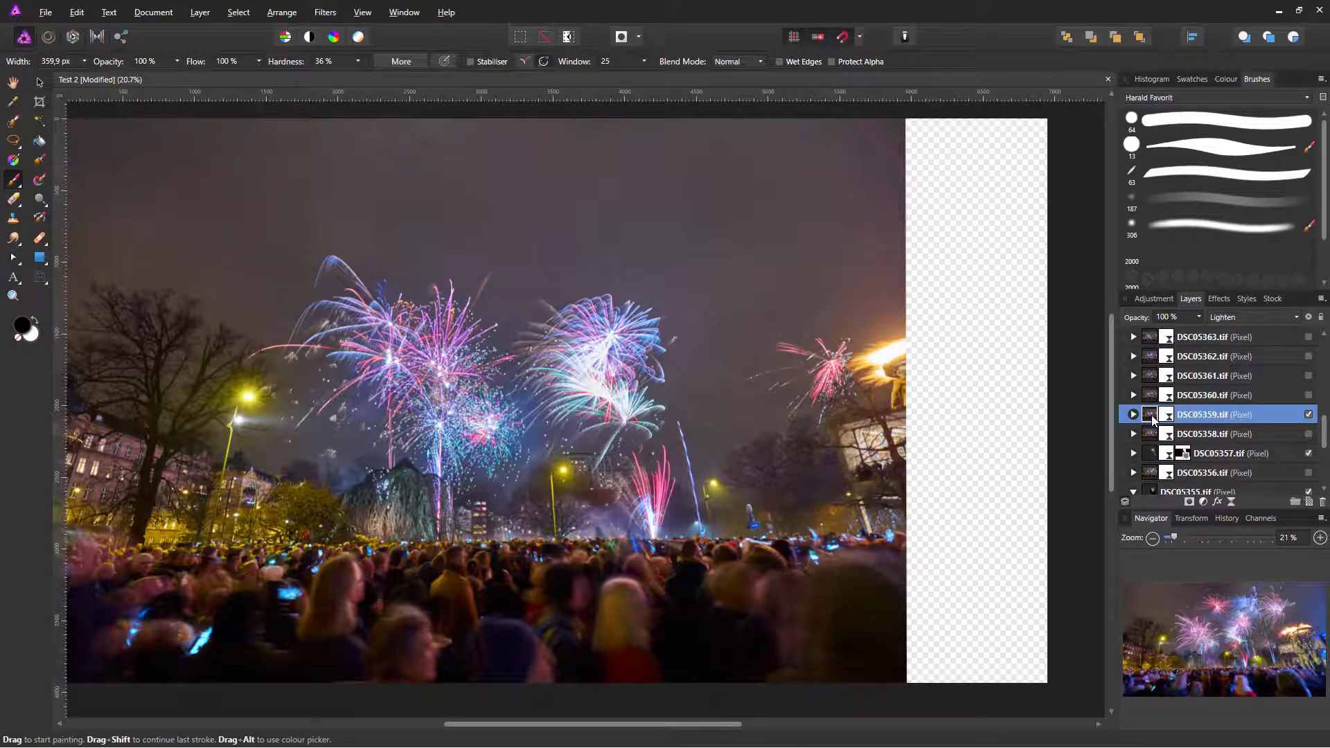
left_click(1151, 396, "alt")
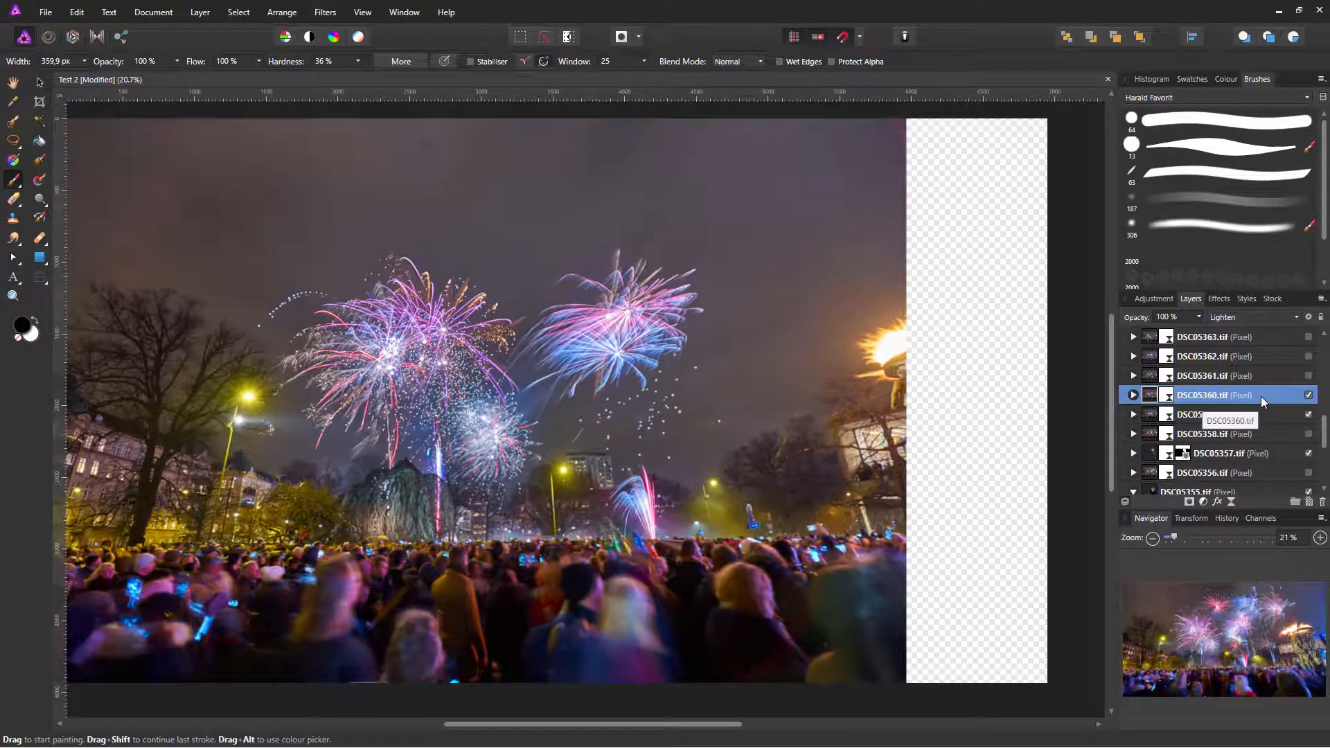
scroll(1308, 400, "down", 12)
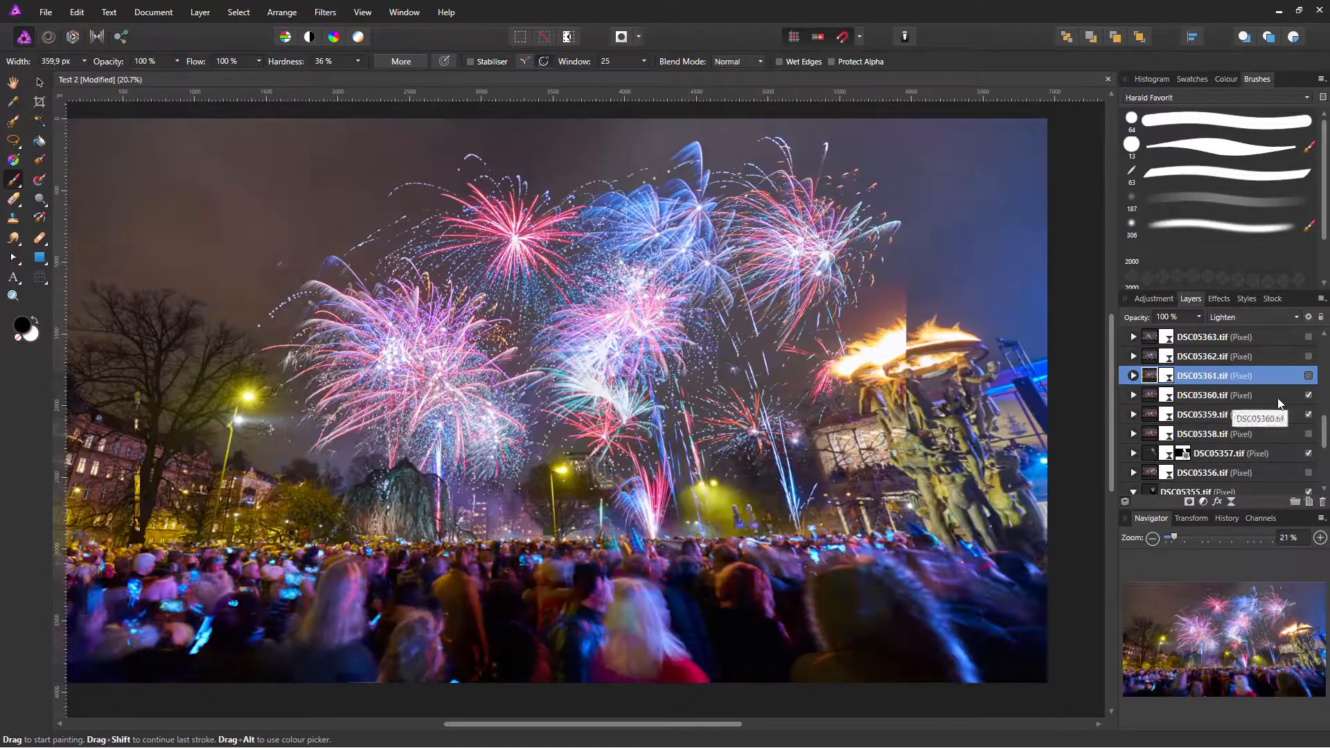
Step: Hide bg2, give DSC05359.tif a fully hiding black mask, and set the paint colour to white
left_click(1308, 430)
scroll(1309, 434, "up", 10)
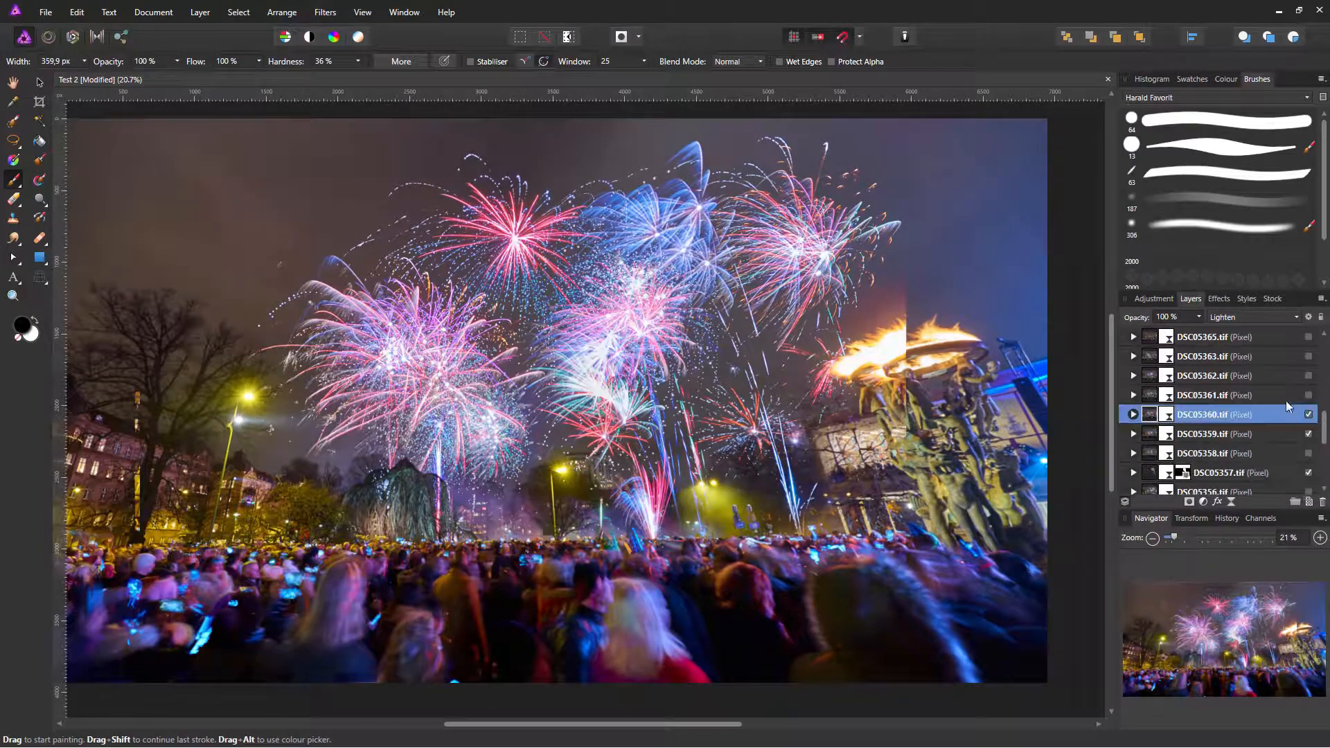
left_click(1308, 433)
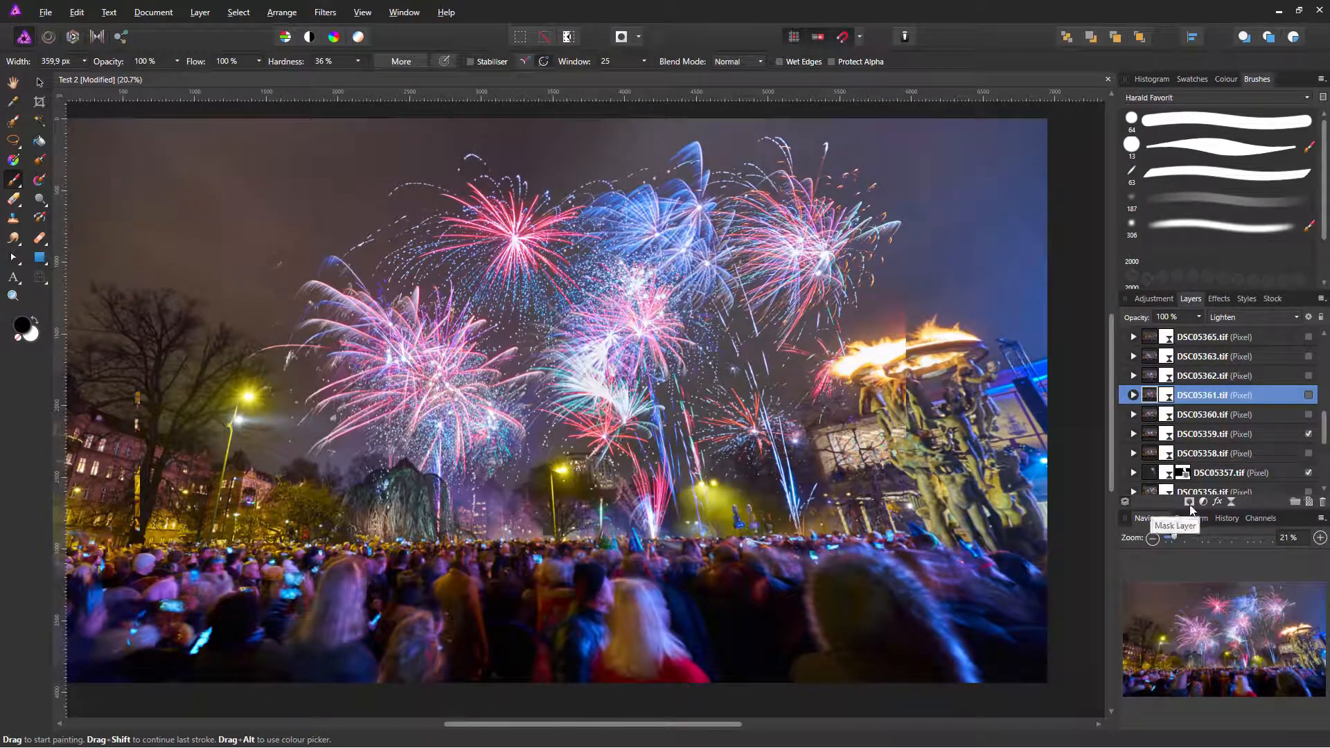
left_click(1224, 437)
left_click(1188, 501, "alt")
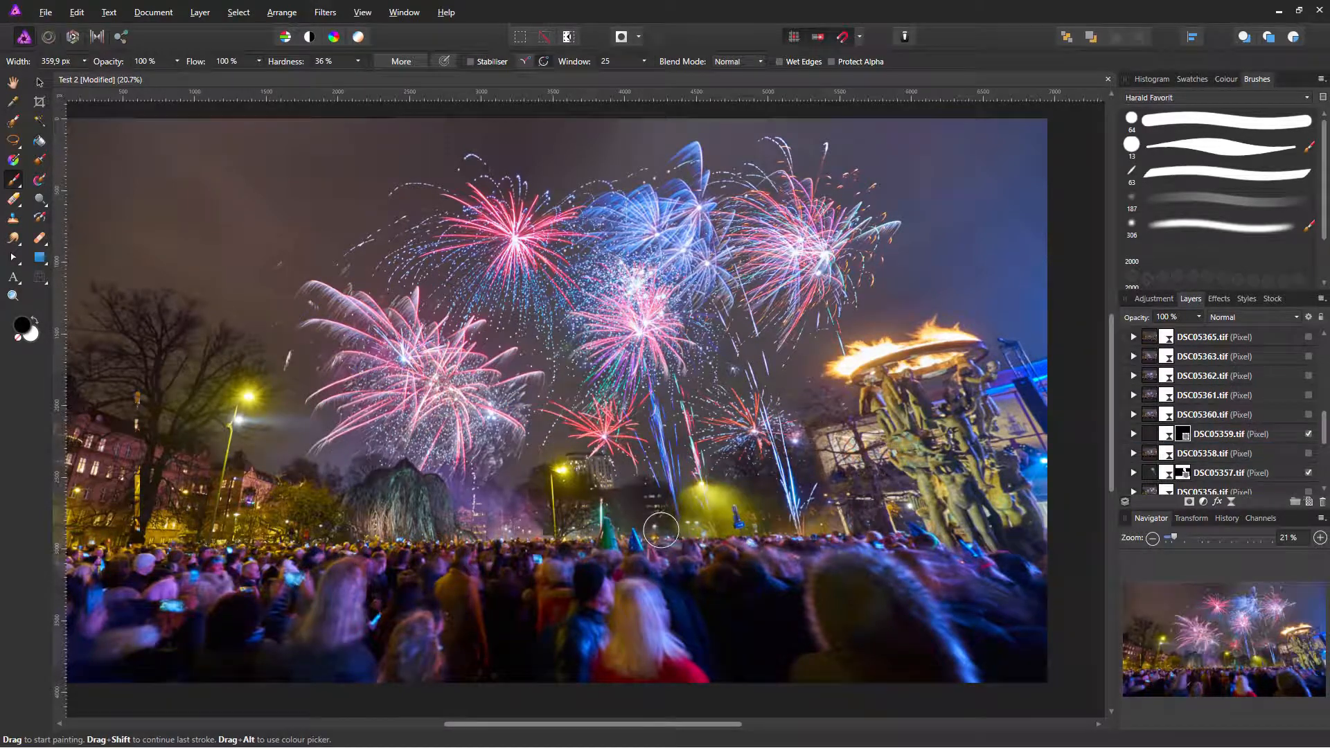
key("x")
Step: Hide DSC05360, add a black mask to DSC05361.tif and paint back its top firework
left_click(1308, 414)
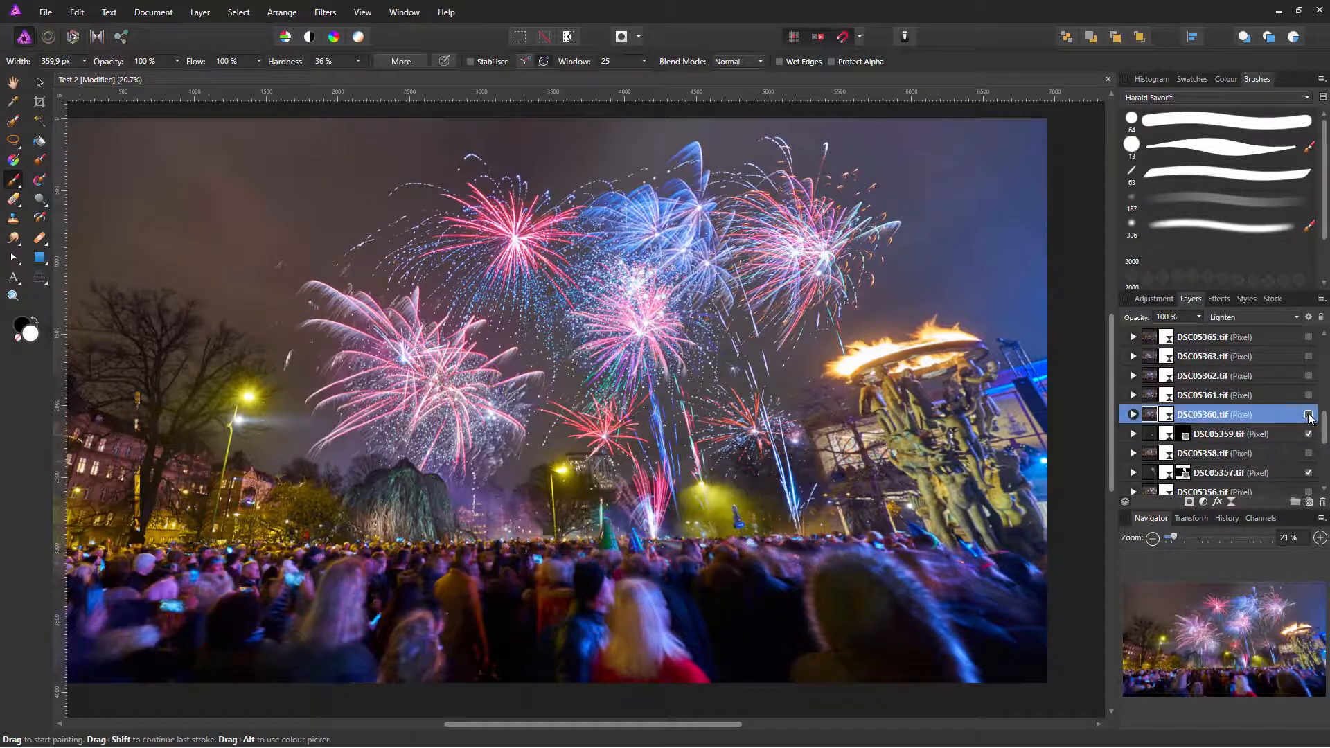
left_click(1308, 414)
left_click(1308, 395)
left_click(1308, 394)
left_click(1308, 395)
left_click(1189, 502, "alt")
left_click_drag(506, 131, 466, 146)
Step: Toggle DSC05362.tif to compare, leaving it hidden
left_click(1308, 376)
left_click(1309, 376)
left_click(1308, 376)
left_click(1308, 377)
scroll(1309, 377, "up", 1)
Step: Mask DSC05363.tif to lasso selections including the lower-left trees, then expand it to its mask
left_click(1308, 376)
left_click(1308, 376)
left_click(1308, 376)
key("l")
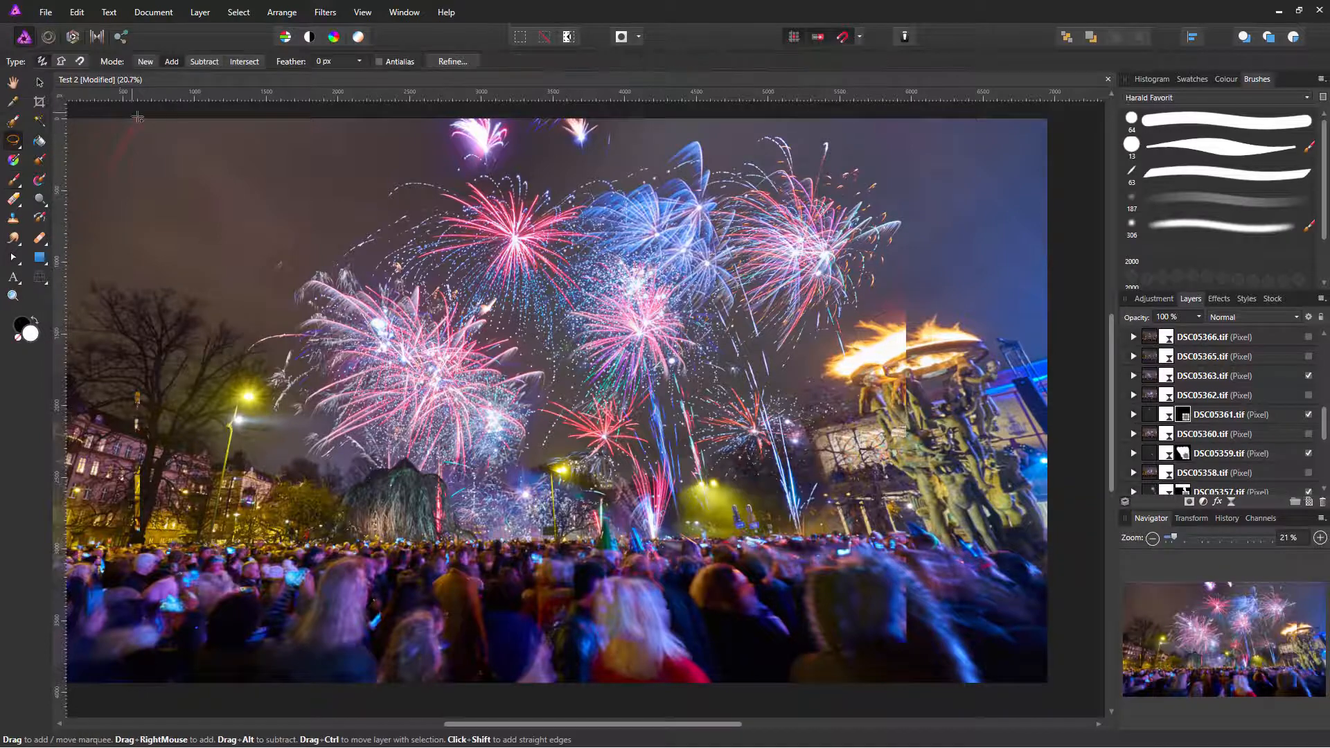
left_click(1308, 376)
left_click(1308, 376)
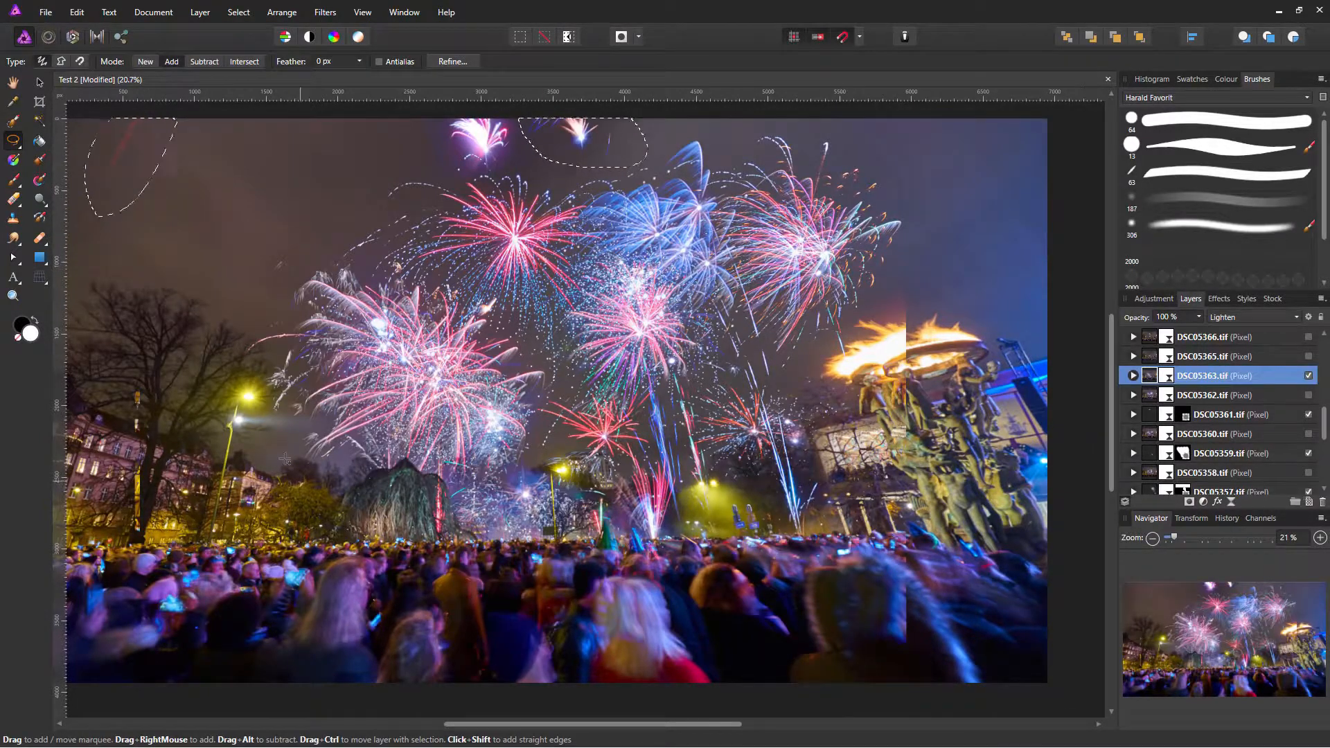
left_click(1308, 376)
left_click(1308, 376)
left_click(1309, 376)
left_click(1308, 376)
left_click_drag(590, 485, 485, 554)
left_click(1189, 501)
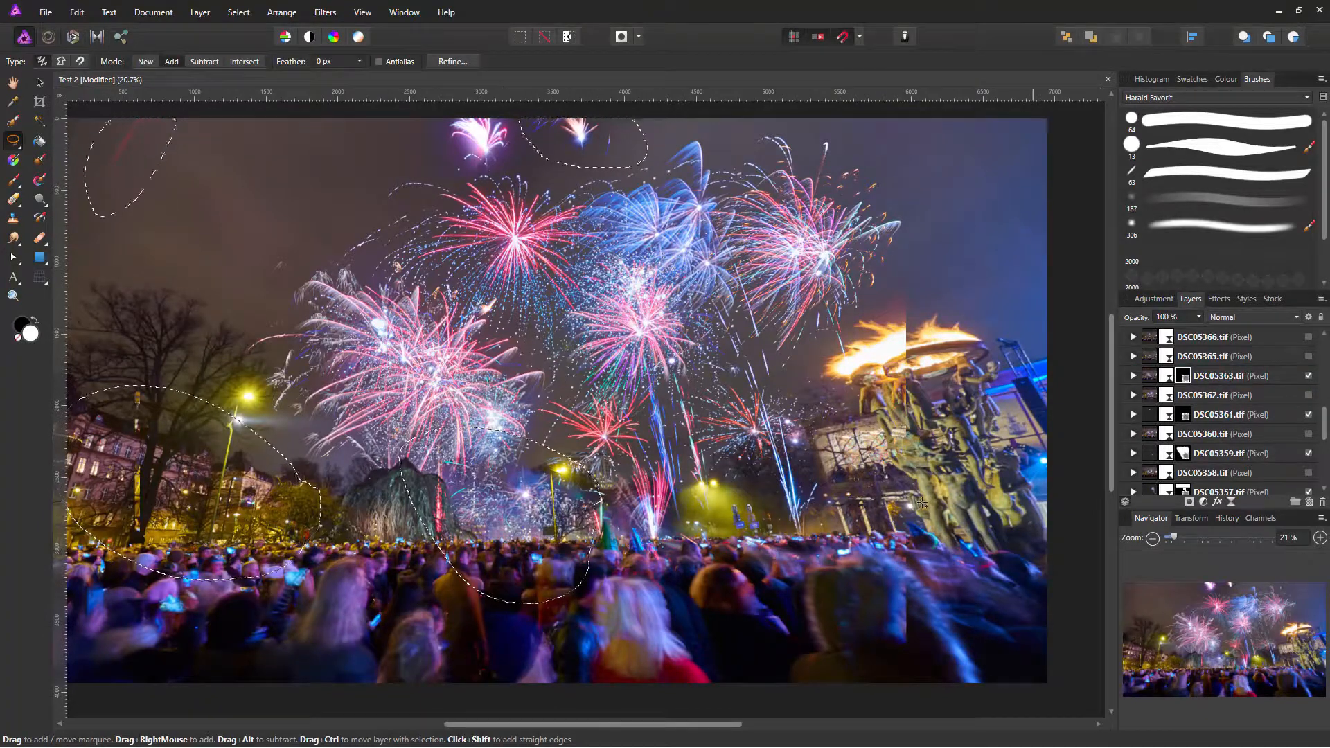
key("ctrl+d")
key("b")
left_click(1133, 376)
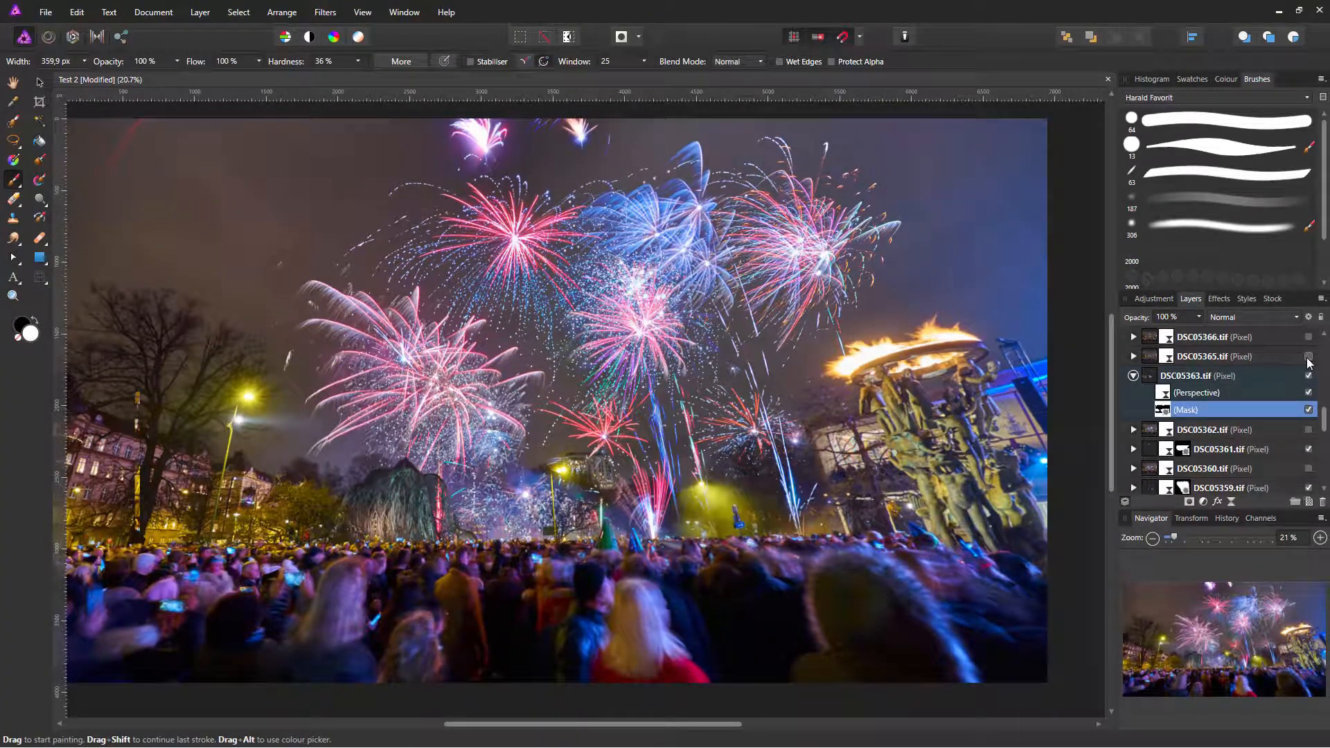
Step: Show DSC05366, shift it up and left, and rotate it slightly into place
scroll(1256, 449, "up", 3)
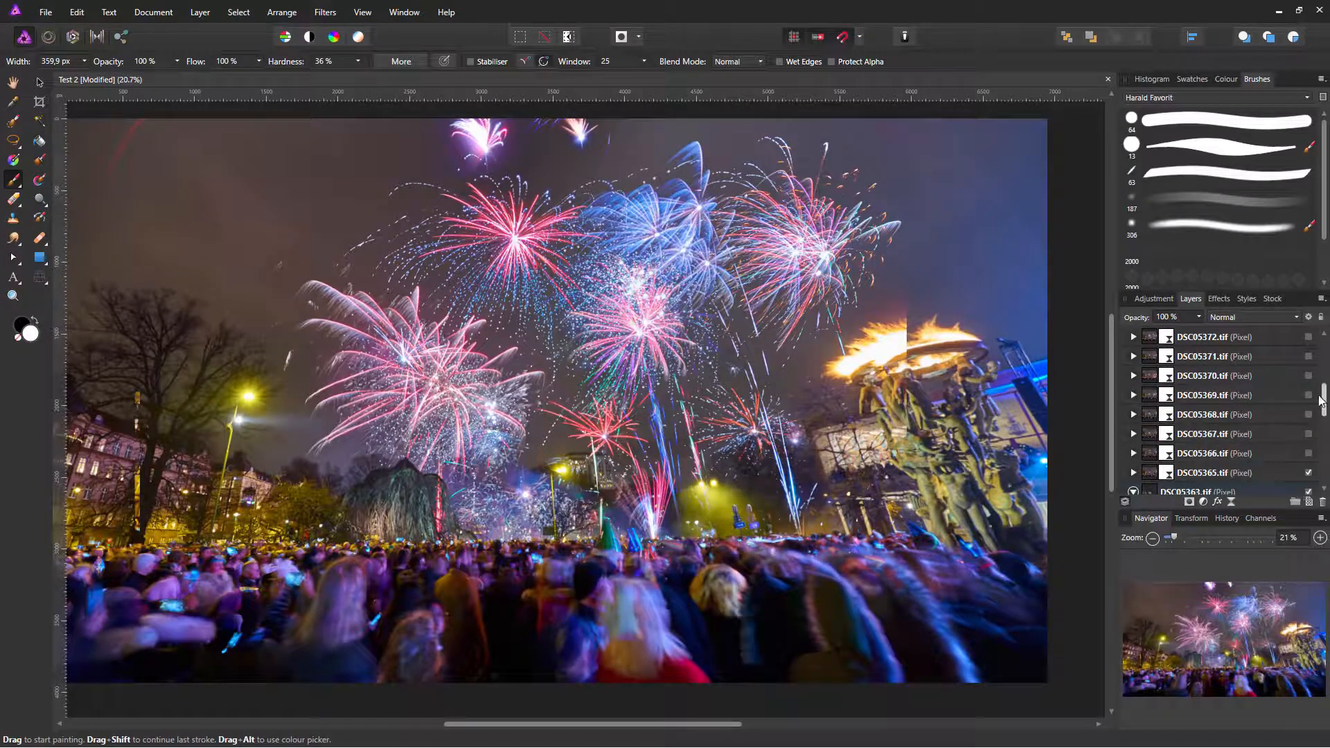
left_click(1308, 452)
left_click(40, 82)
left_click_drag(642, 431, 516, 396)
key("ctrl+z")
left_click(1261, 452)
left_click_drag(611, 465, 425, 367)
key("ctrl+minus")
left_click_drag(693, 539, 734, 347)
left_click(1188, 501)
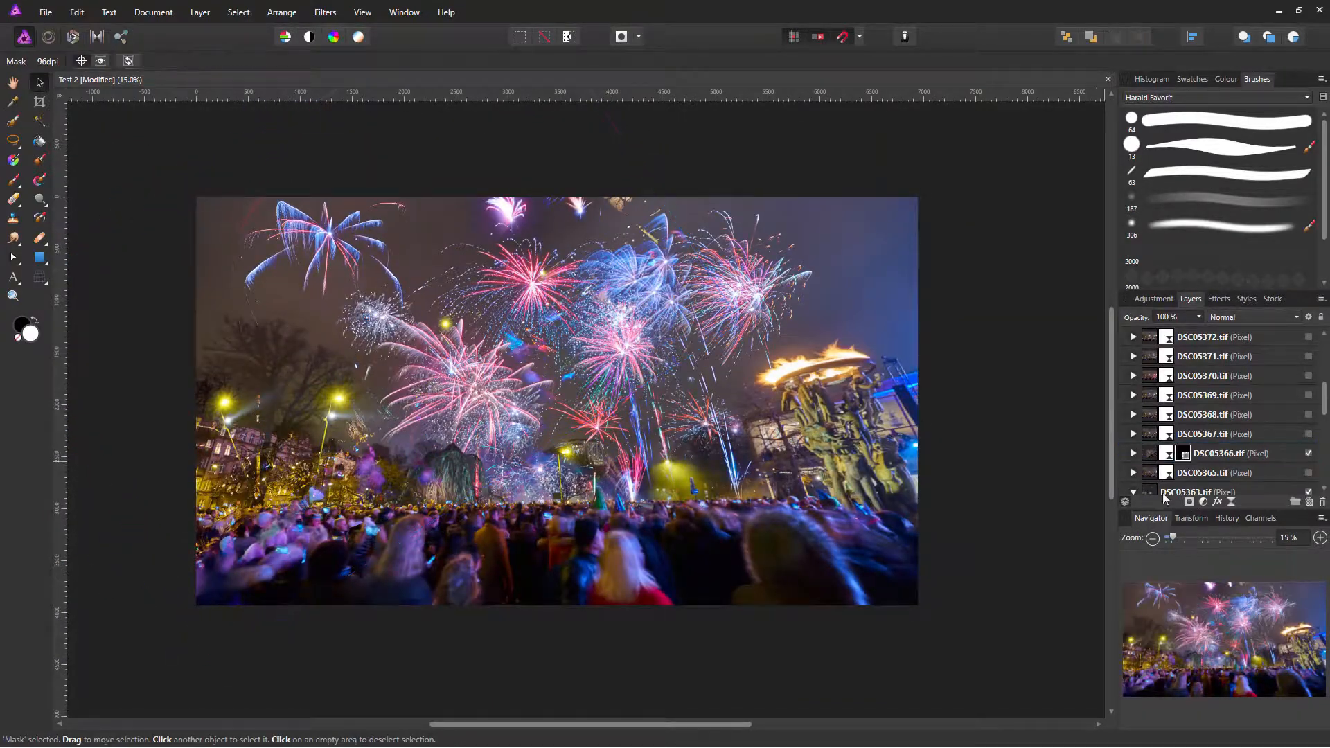
key("ctrl+z")
Step: Mask DSC05366 to its upper-left firework, then ready the brush with swapped colours
left_click(13, 140)
mouse_move(297, 157)
left_mouse_down()
mouse_move(377, 170)
mouse_move(311, 157)
left_mouse_up()
left_click(1189, 502)
key("ctrl+d")
left_click(13, 177)
key("x")
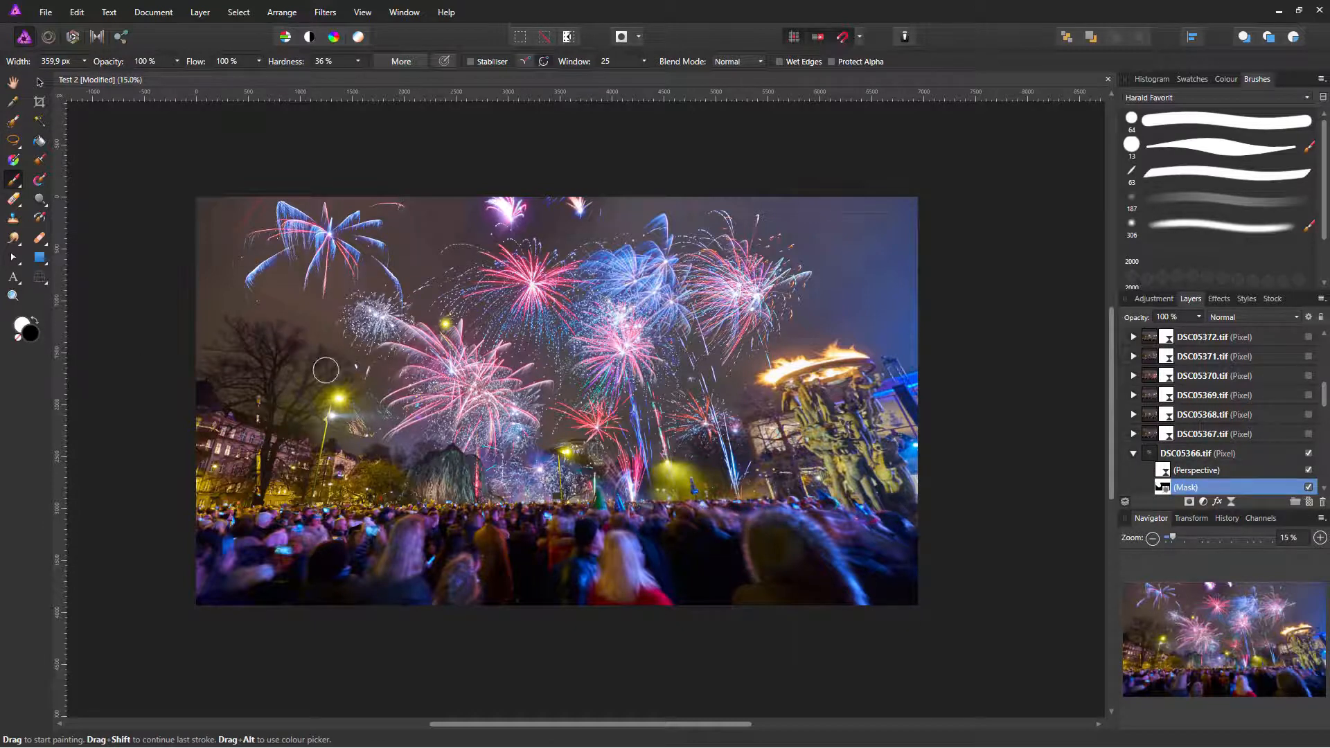
Step: Compare DSC05368, DSC05369 and DSC05370 individually, leaving DSC05370 visible in the composite
left_click(1308, 414)
left_click(1153, 420, "alt")
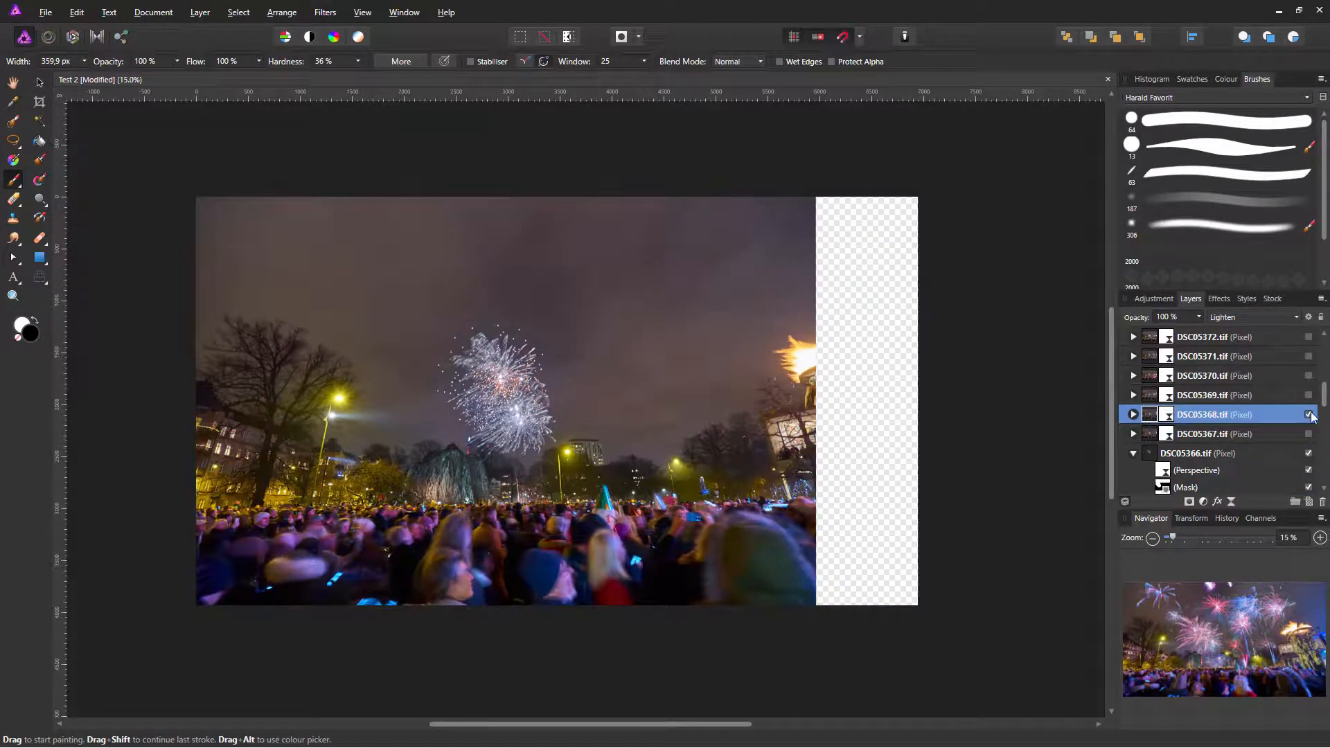
left_click(1308, 415)
left_click(1300, 400)
left_click(1309, 396)
left_click(1308, 397)
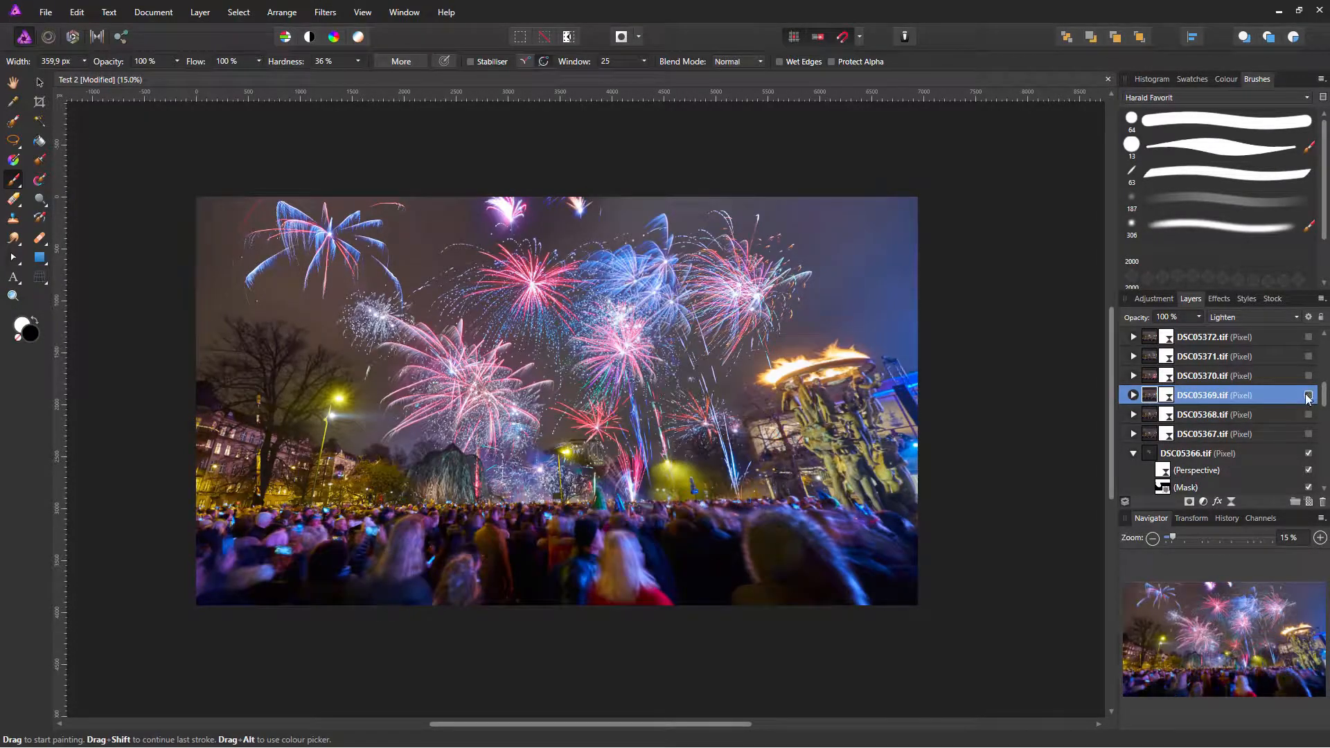
left_click(1308, 376)
left_click(1152, 379, "alt")
left_click(1151, 378, "alt")
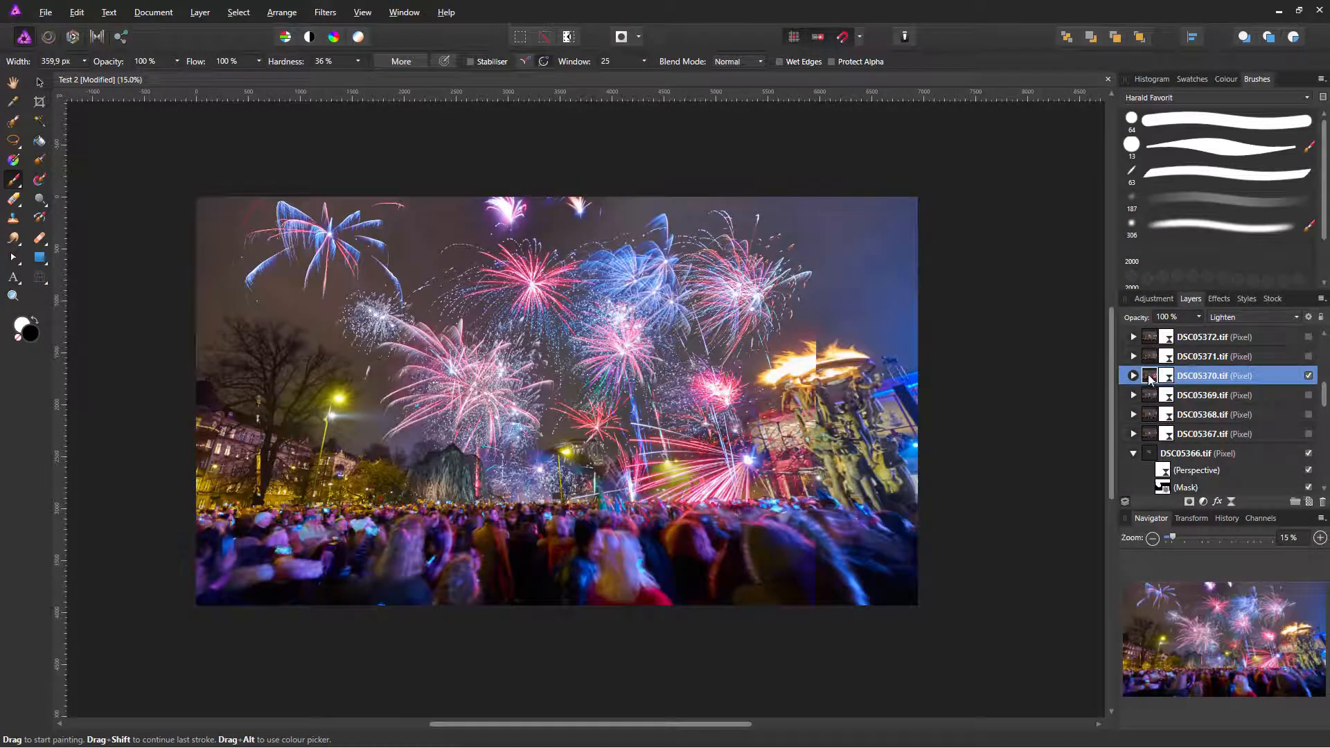
Step: Mask DSC05370 to its red firework and return to the brush
left_click(13, 141)
mouse_move(735, 404)
left_mouse_down()
mouse_move(781, 519)
mouse_move(716, 390)
left_mouse_up()
left_click(1189, 503)
key("ctrl+d")
key("b")
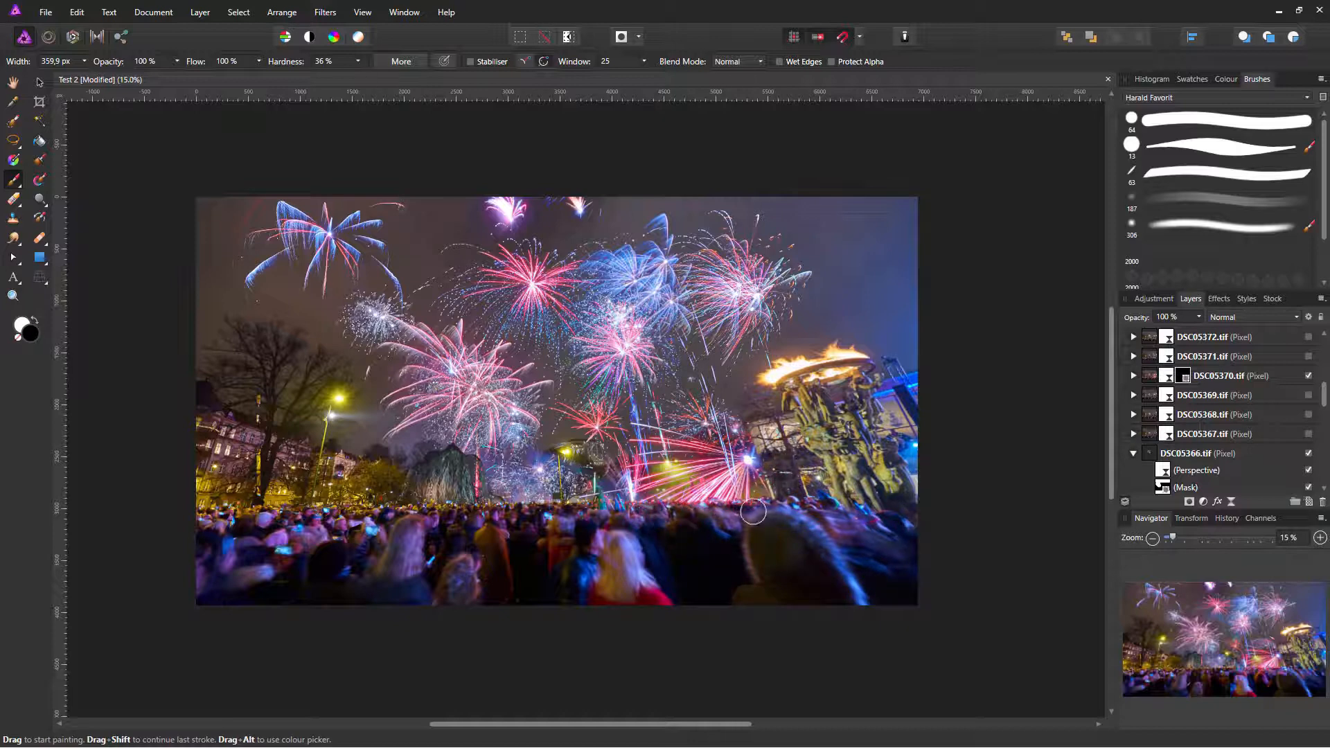
Step: Preview and re-hide DSC05371 and DSC05372, then show DSC05373 solo to check alignment
scroll(1324, 386, "up", 2)
scroll(1324, 385, "up", 1)
left_click(1308, 415)
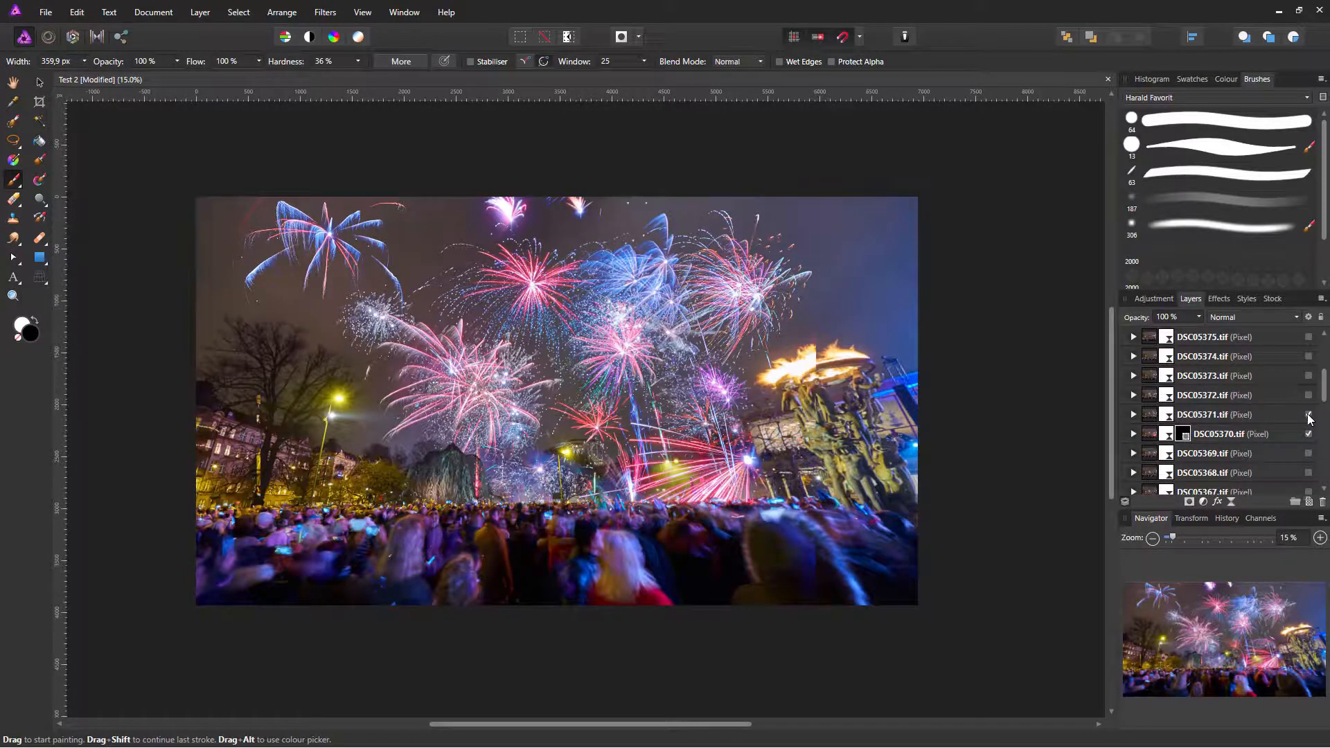
left_click(1151, 416)
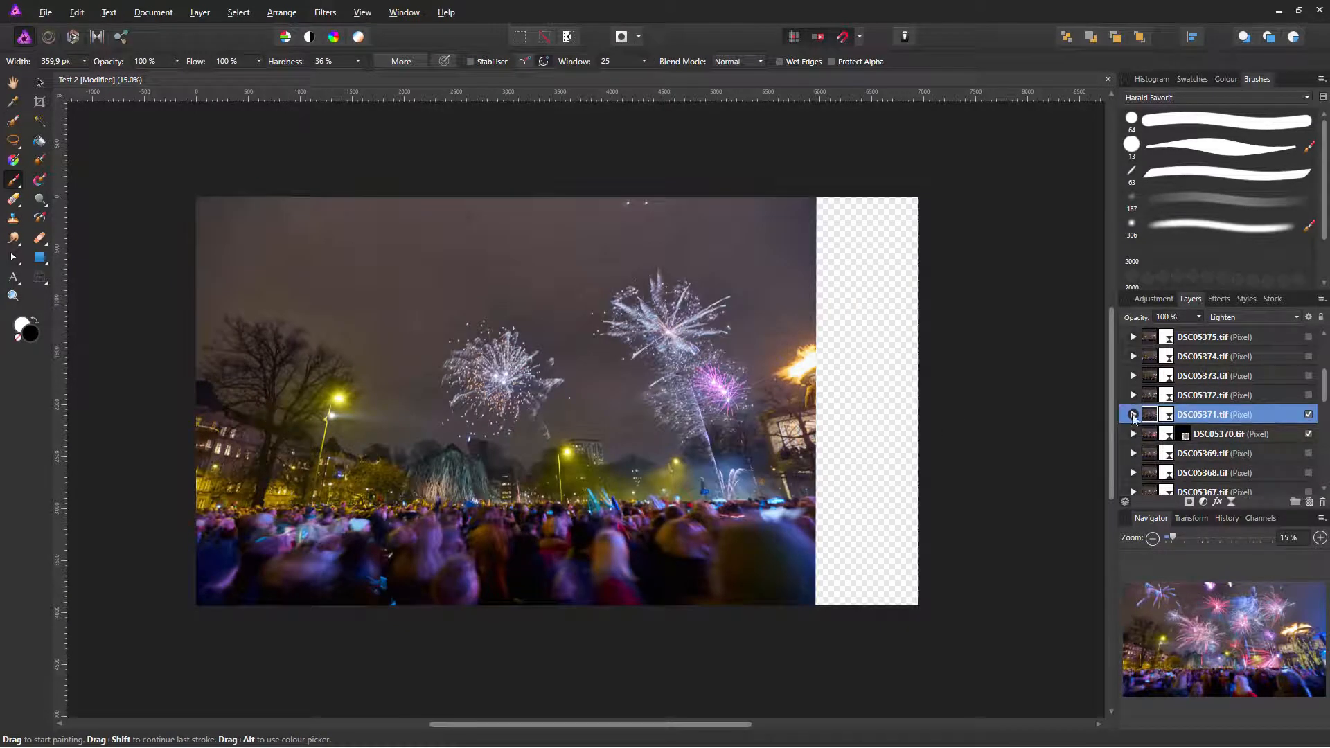
left_click(1308, 415)
left_click(1308, 396)
left_click(1150, 395, "alt")
left_click(1308, 396)
left_click(1308, 376)
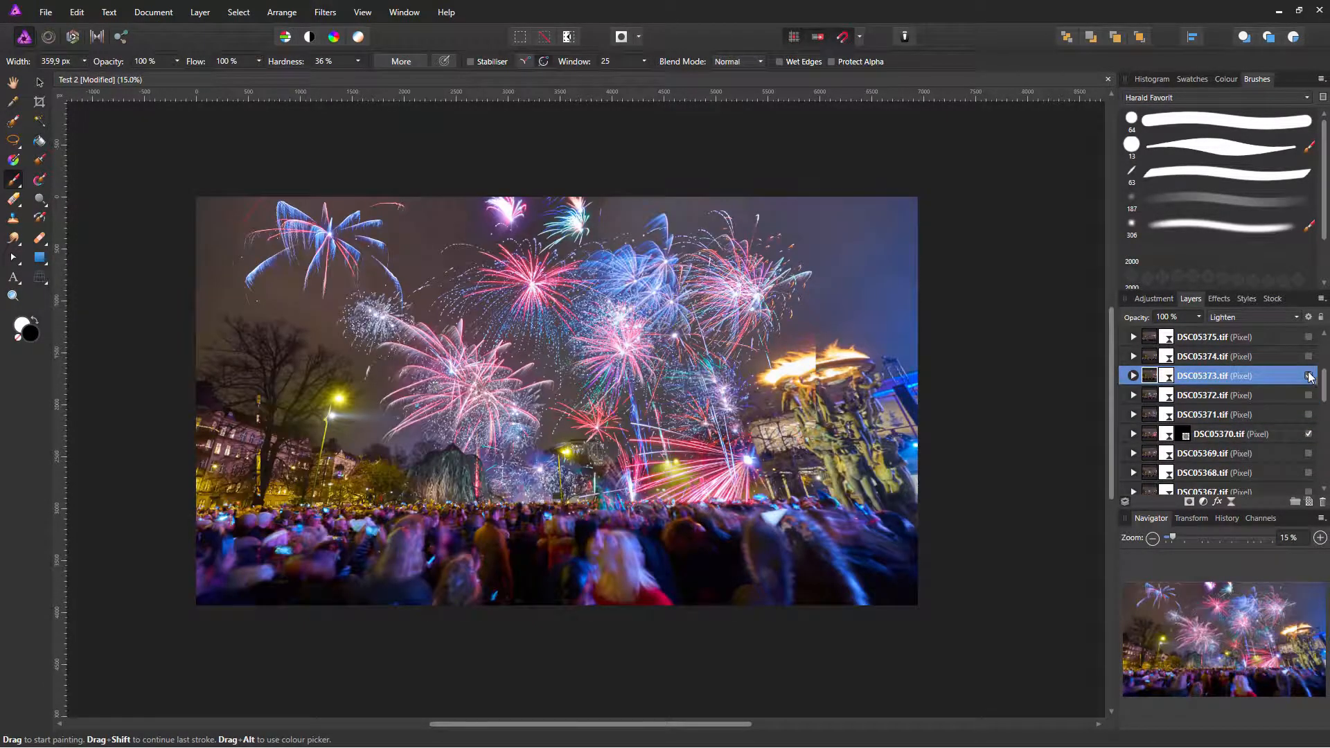
left_click(1150, 377, "alt")
Step: Shift DSC05373 up and to the right into alignment with the scene
left_click(39, 82)
left_click_drag(570, 406, 727, 368)
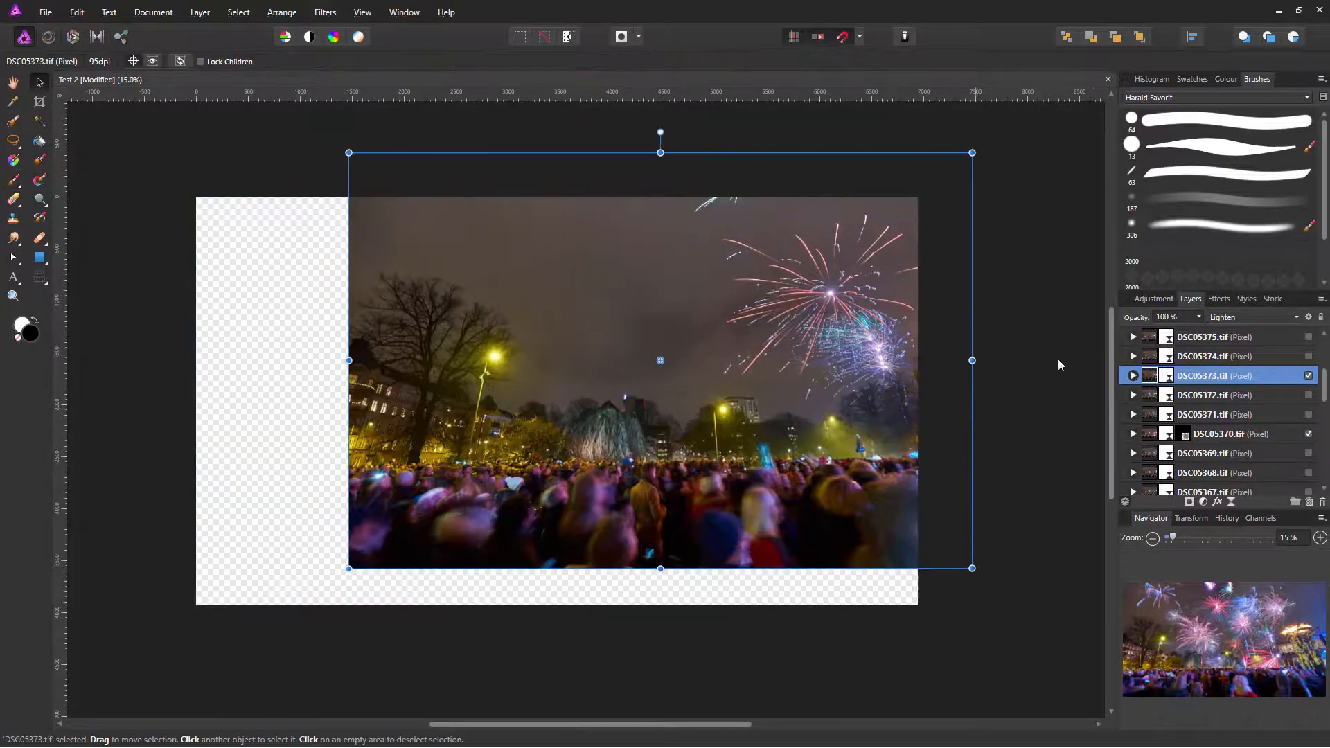
left_click(1267, 392)
left_click(1263, 378)
left_click_drag(854, 470, 860, 446)
Step: Mask DSC05373 to the upper-right sky area and switch back to the brush
key("l")
mouse_move(693, 138)
left_mouse_down()
mouse_move(656, 231)
mouse_move(956, 125)
left_mouse_up()
left_click(1189, 501)
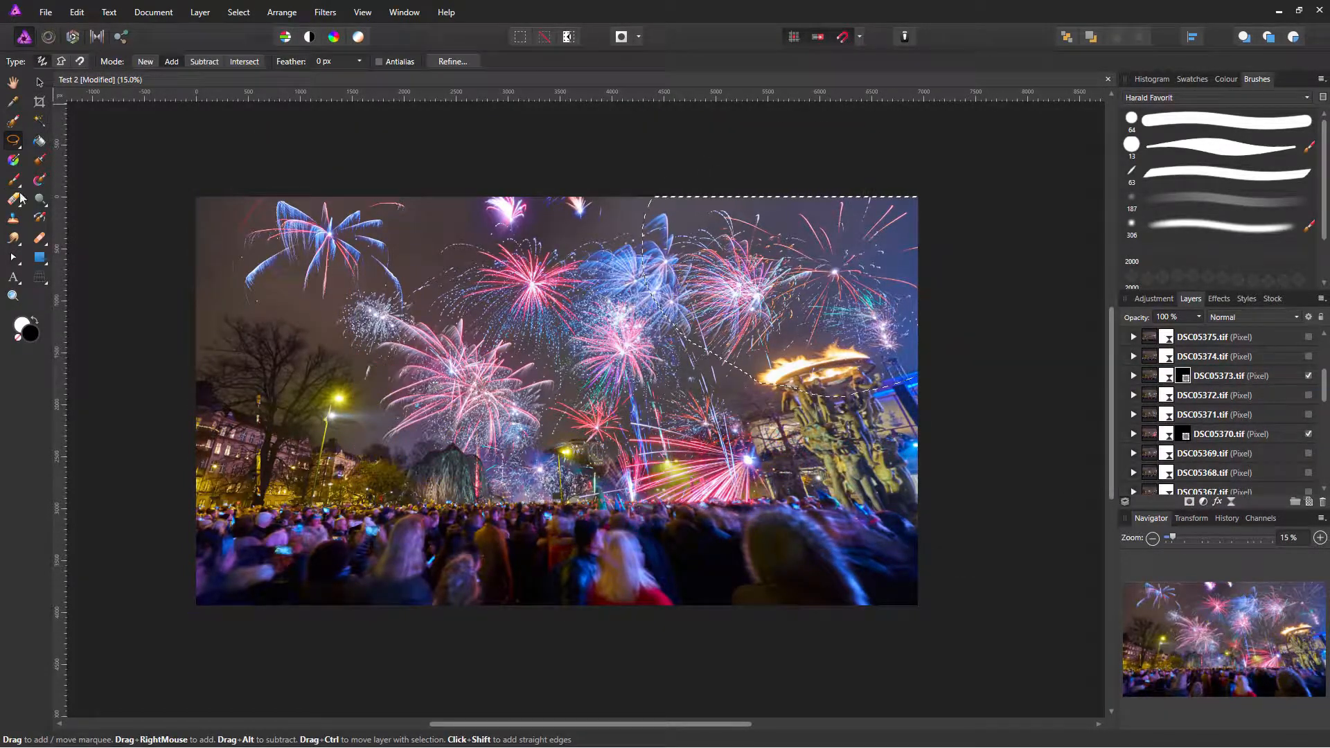
key("b")
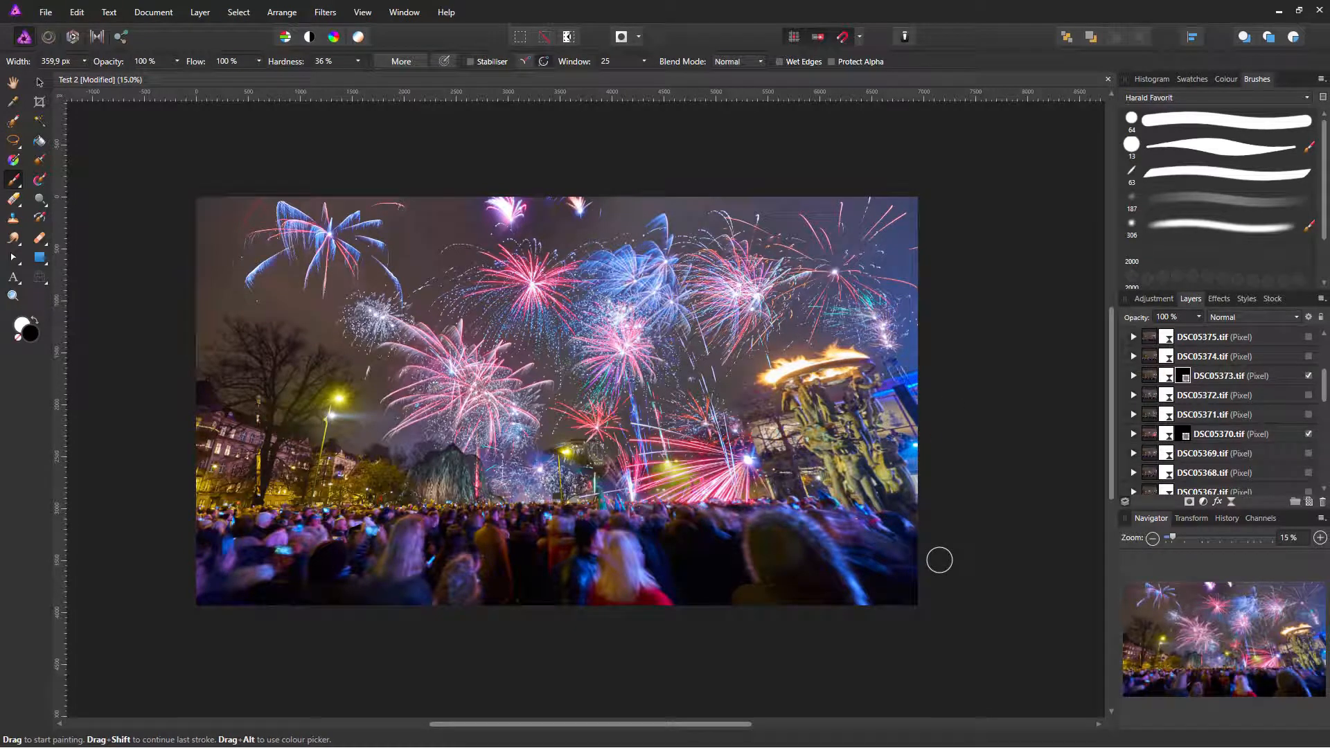
left_click_drag(1325, 388, 1325, 357)
scroll(1282, 396, "down", 3)
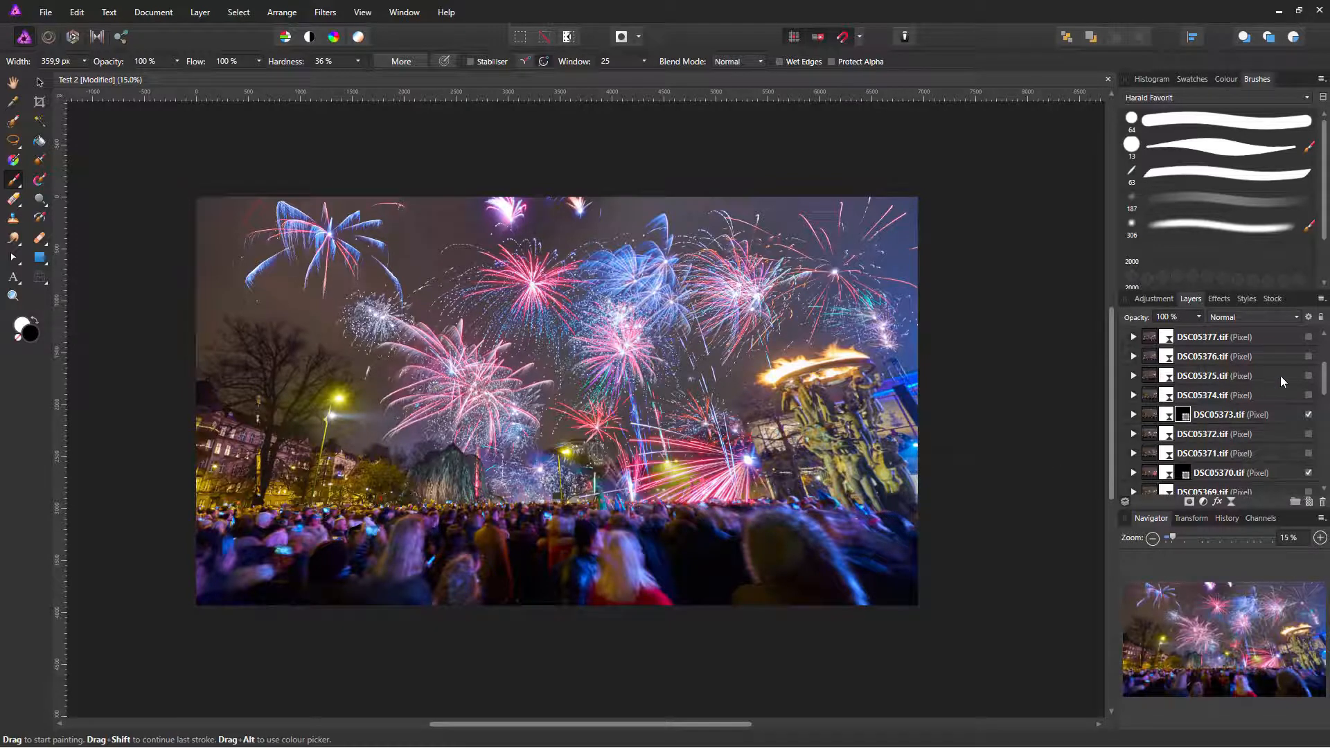
Step: Collapse the Fyverkerier fireworks group and pick the Gradient tool
left_click_drag(1324, 375, 1320, 351)
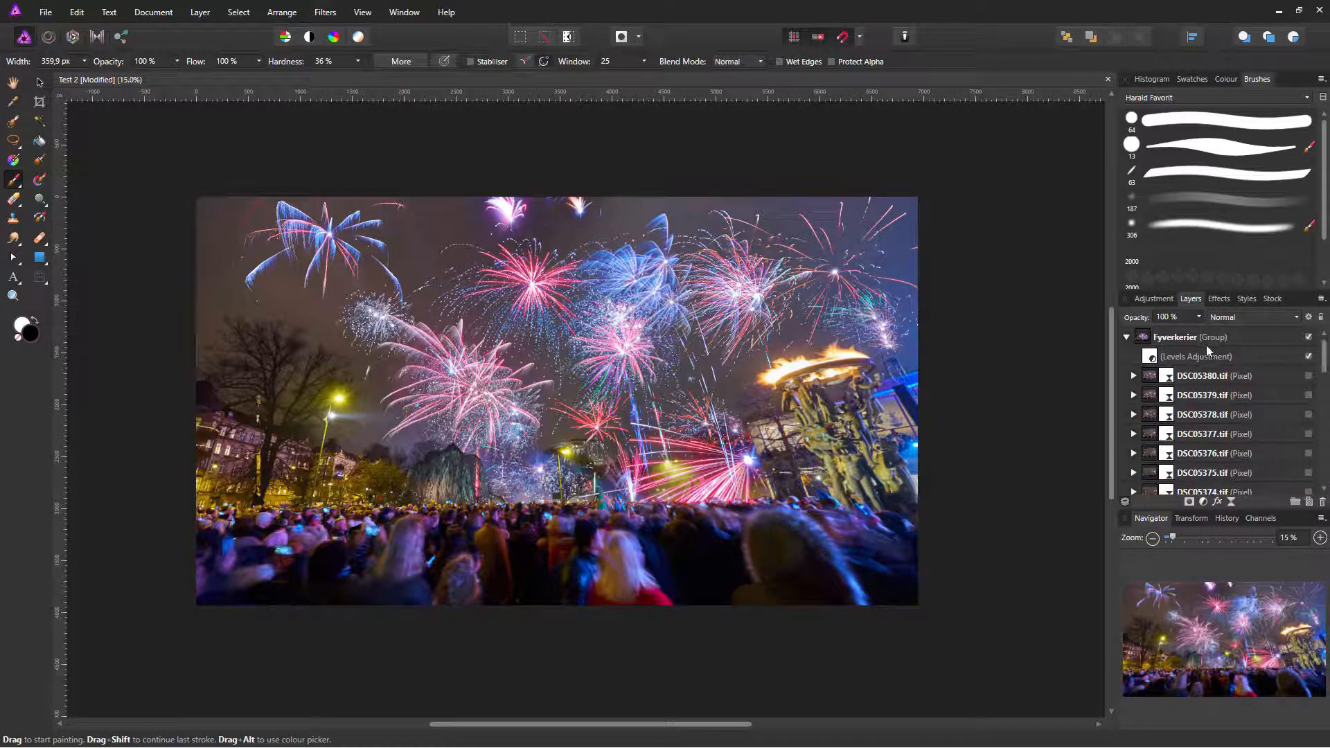
left_click(1128, 342)
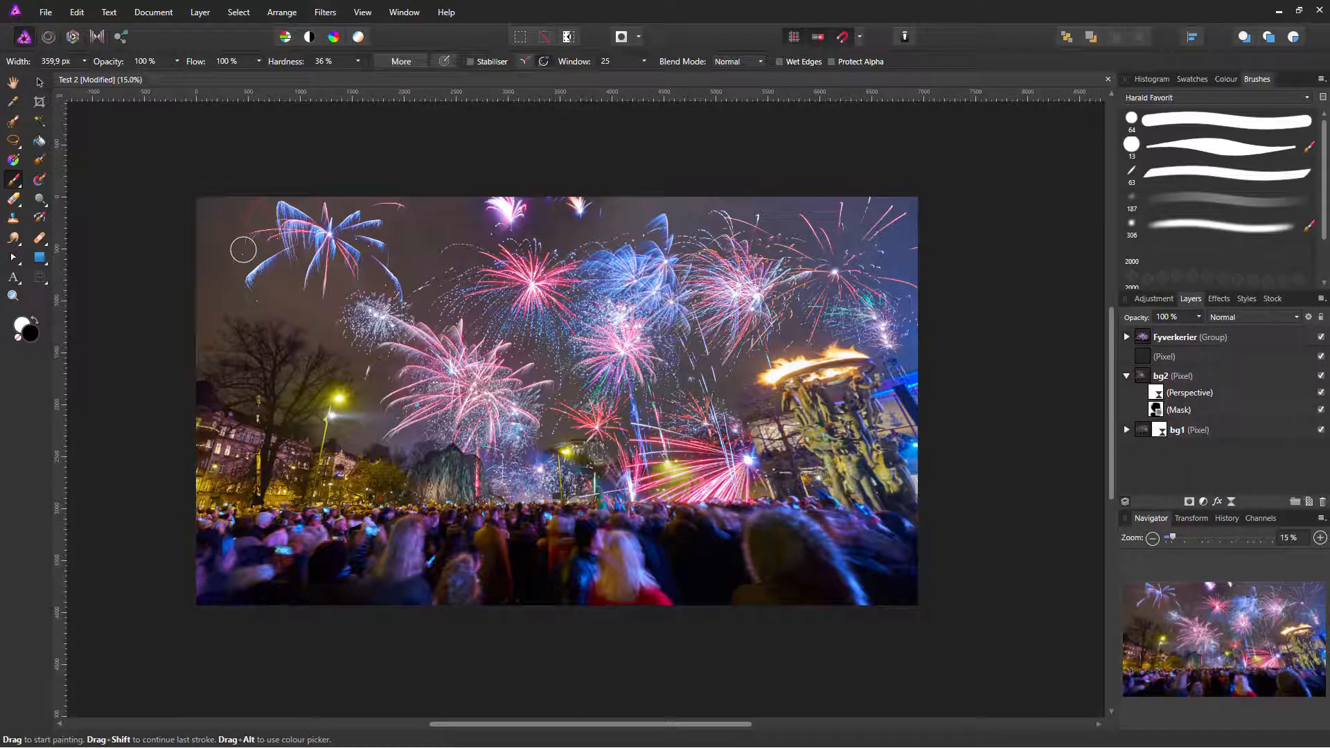
left_click(13, 163)
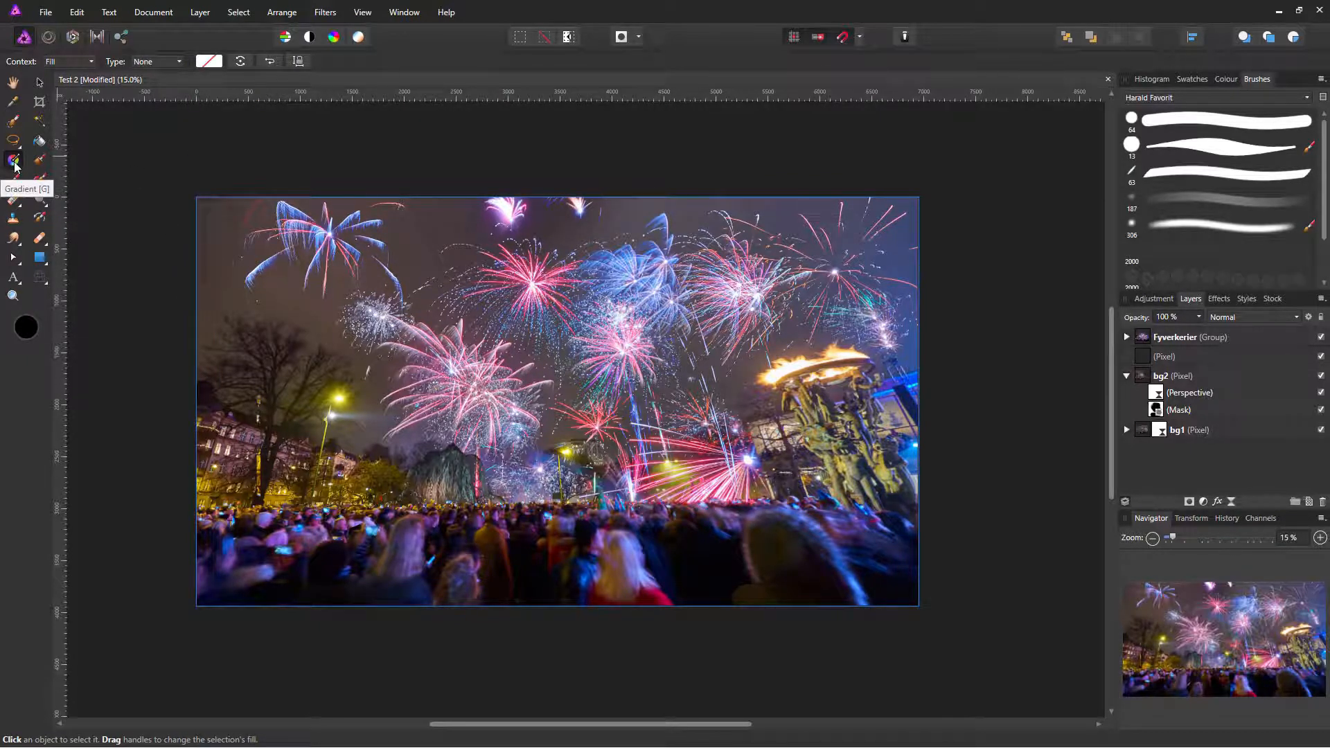
Step: On a new top pixel layer, draw an elliptical gradient stretched past the left and top edges
left_click(1296, 480)
key("ctrl+shift+n")
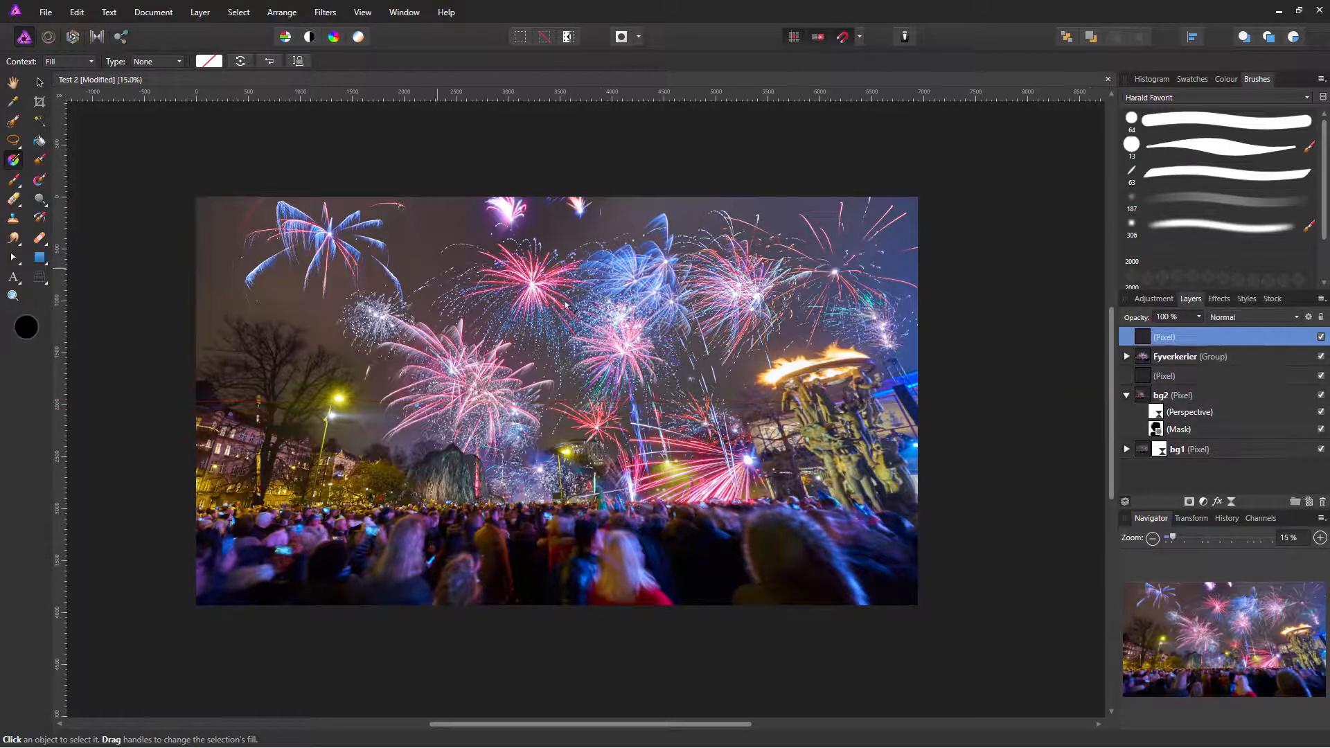
left_click_drag(558, 407, 564, 217)
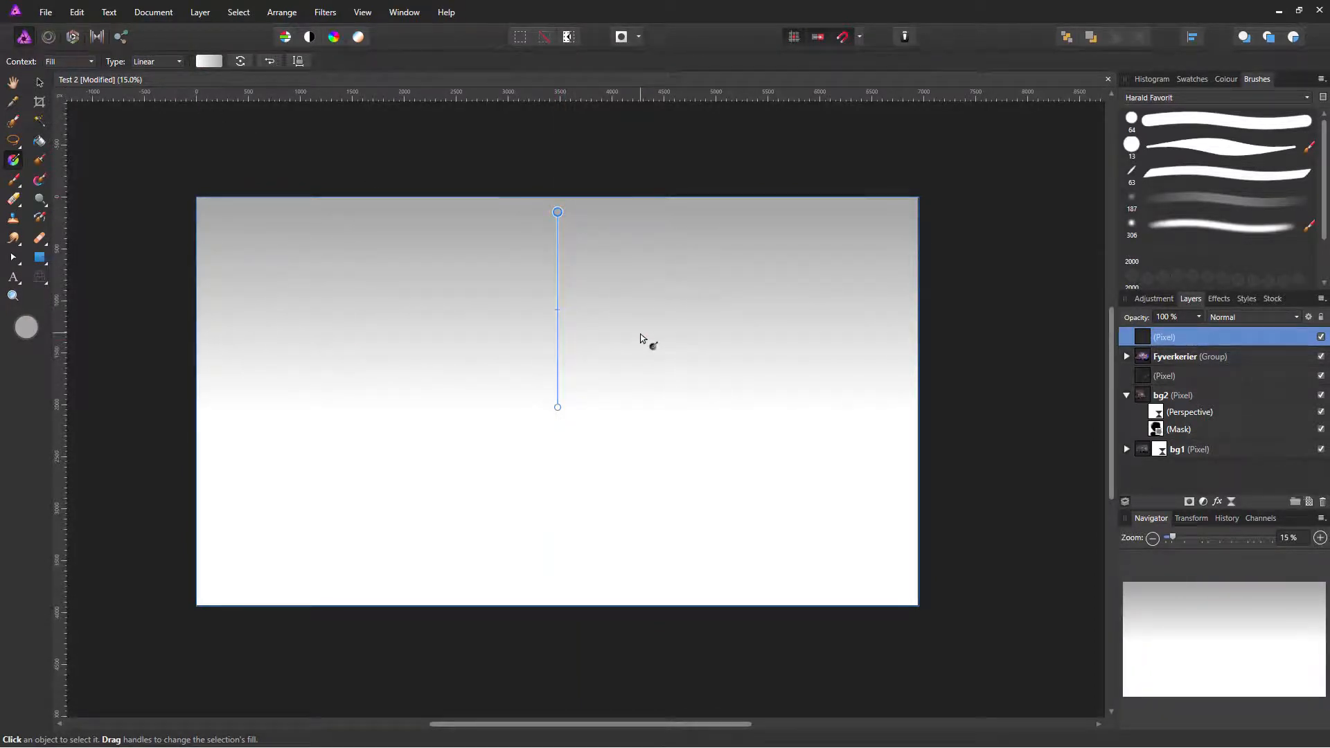
left_click(161, 64)
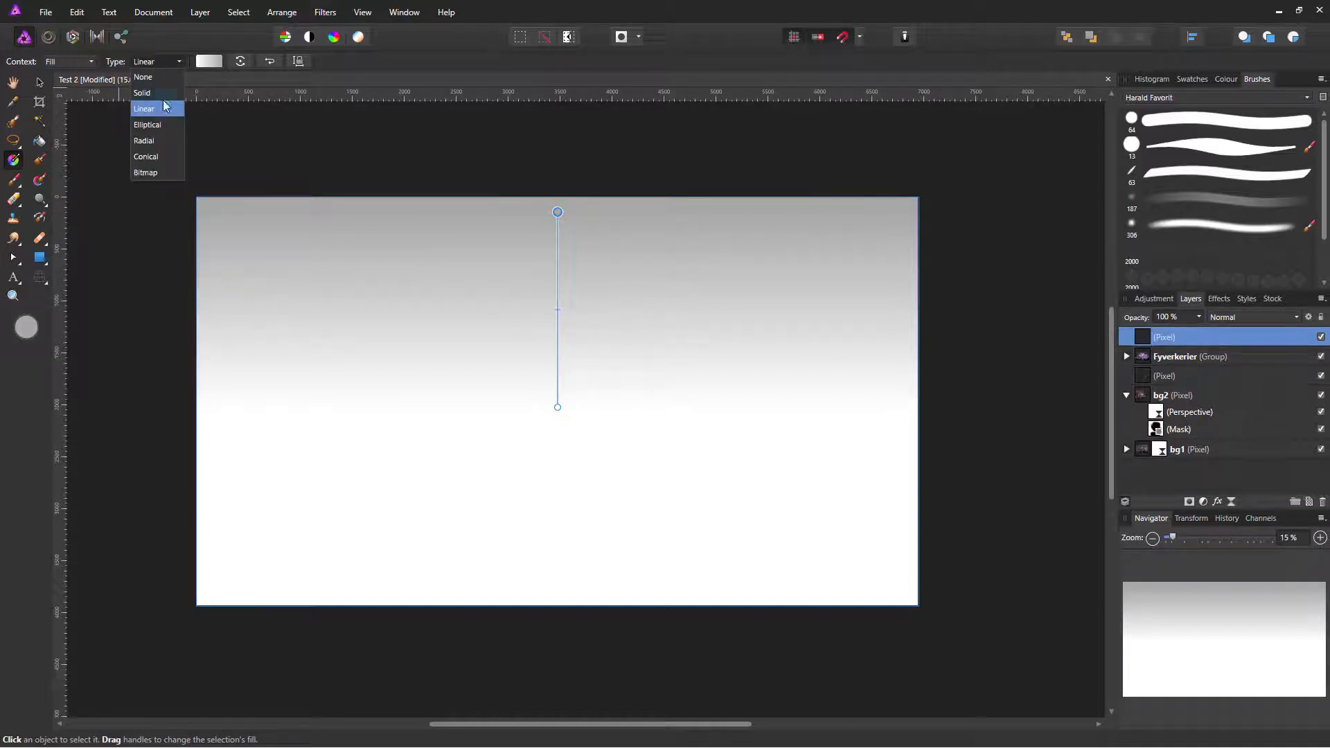
left_click(168, 126)
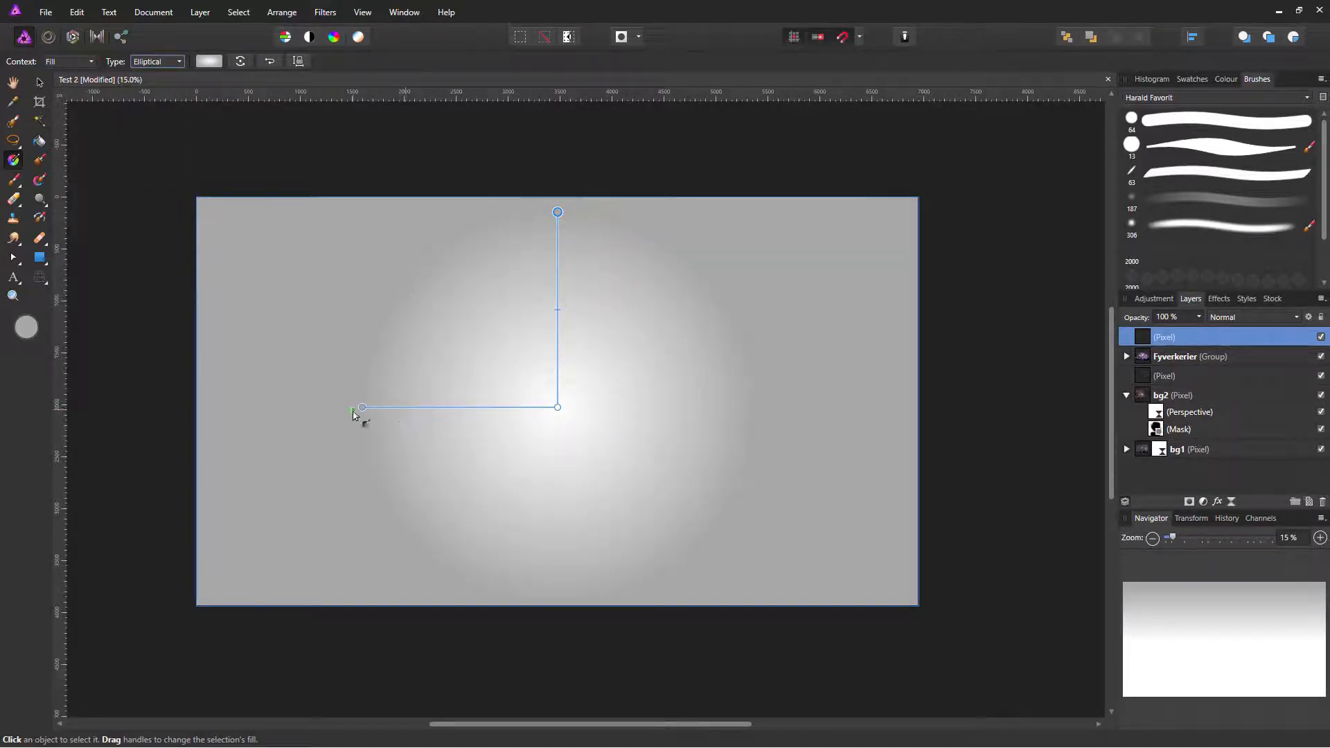
left_click_drag(363, 409, 206, 415)
left_click_drag(552, 210, 551, 173)
left_click_drag(194, 416, 162, 402)
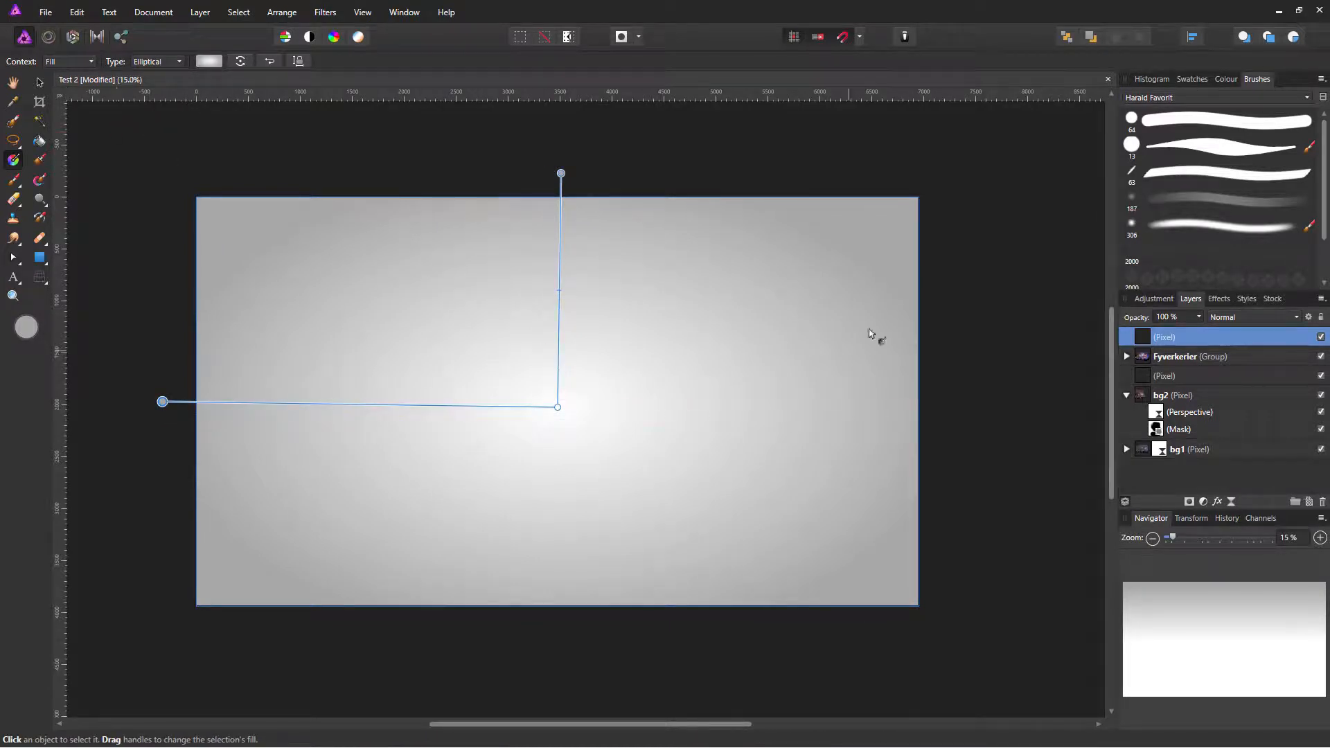
Step: Darken the gradient's outer stop to dark grey, lightness about 24
left_click(209, 62)
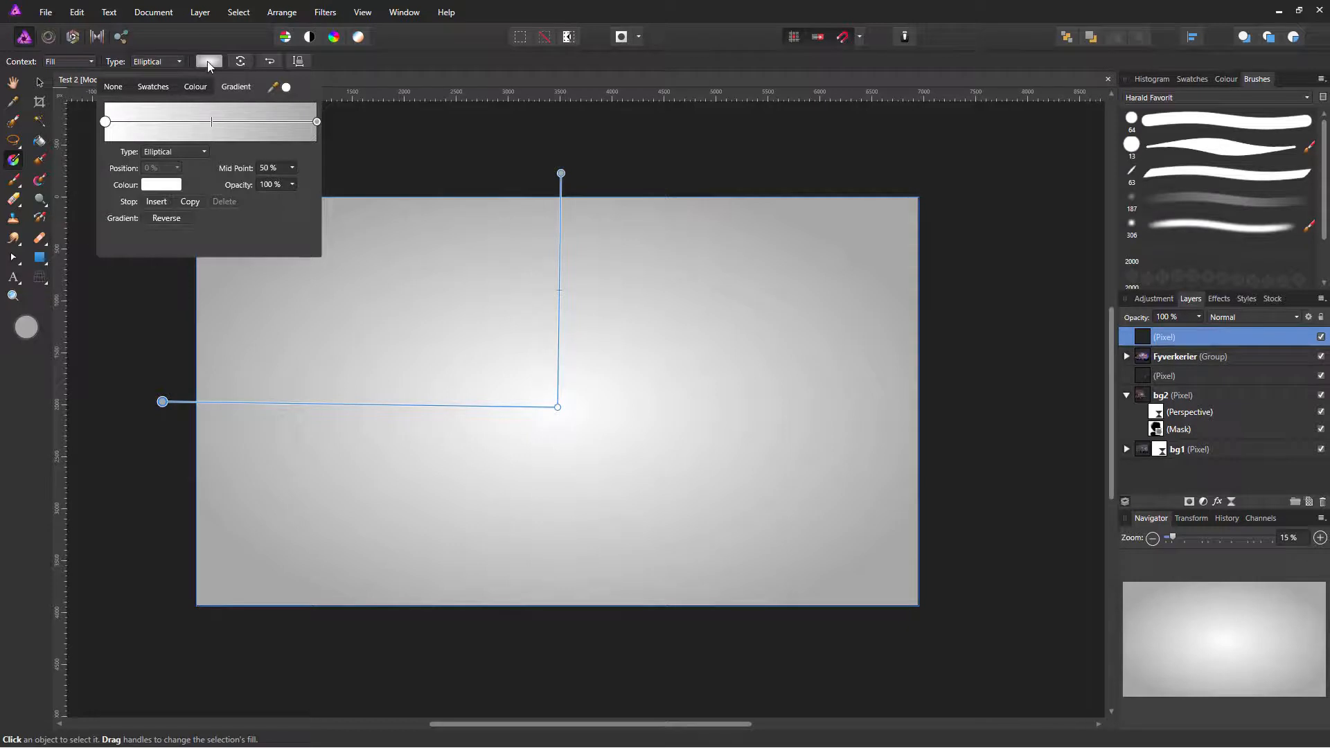
mouse_move(107, 124)
left_mouse_down()
mouse_move(143, 124)
mouse_move(107, 124)
left_mouse_up()
left_click(317, 123)
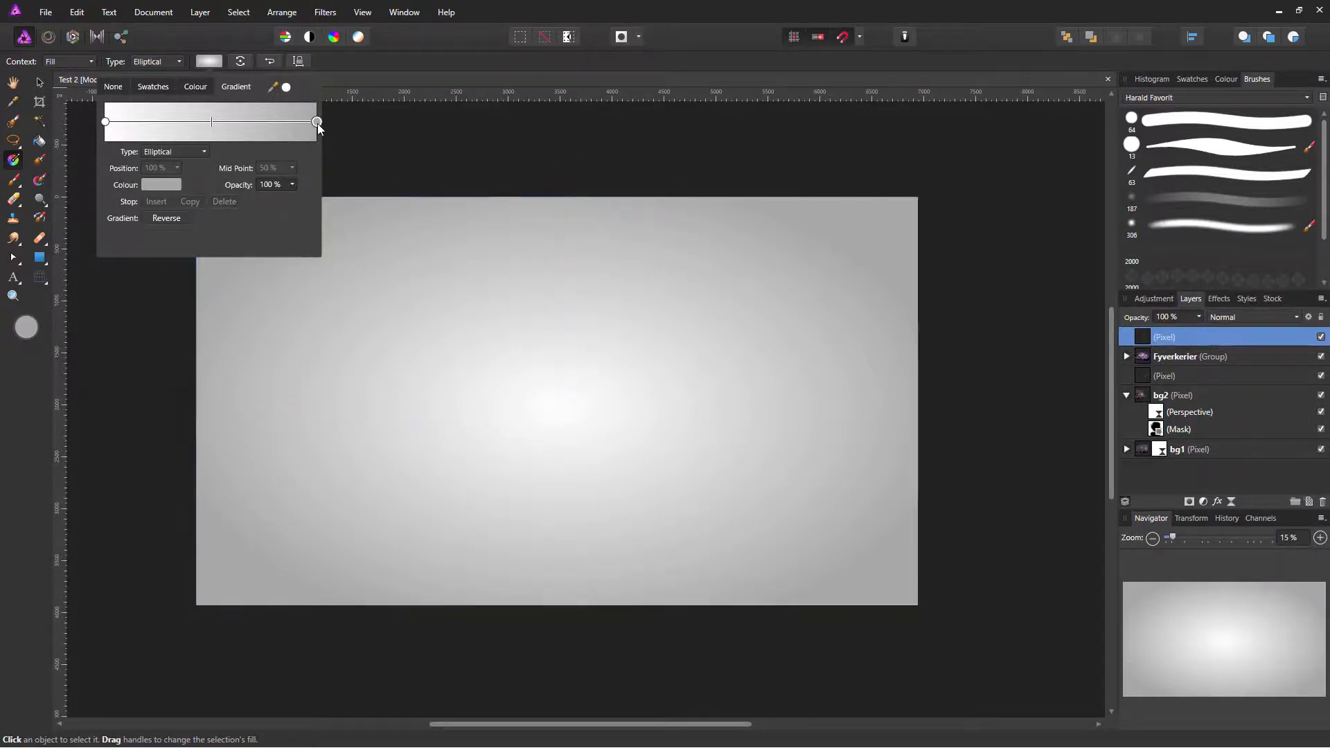
left_click(158, 191)
left_click_drag(177, 263, 124, 269)
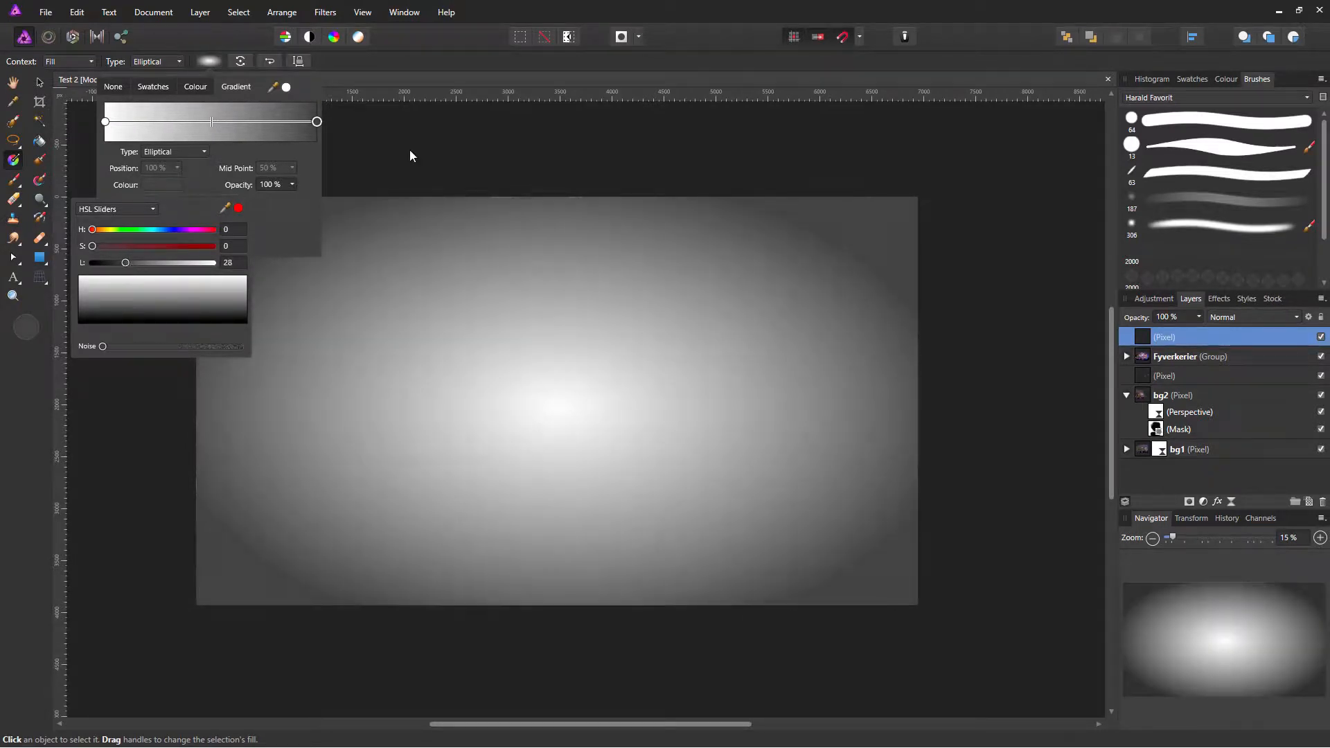
left_click(640, 185)
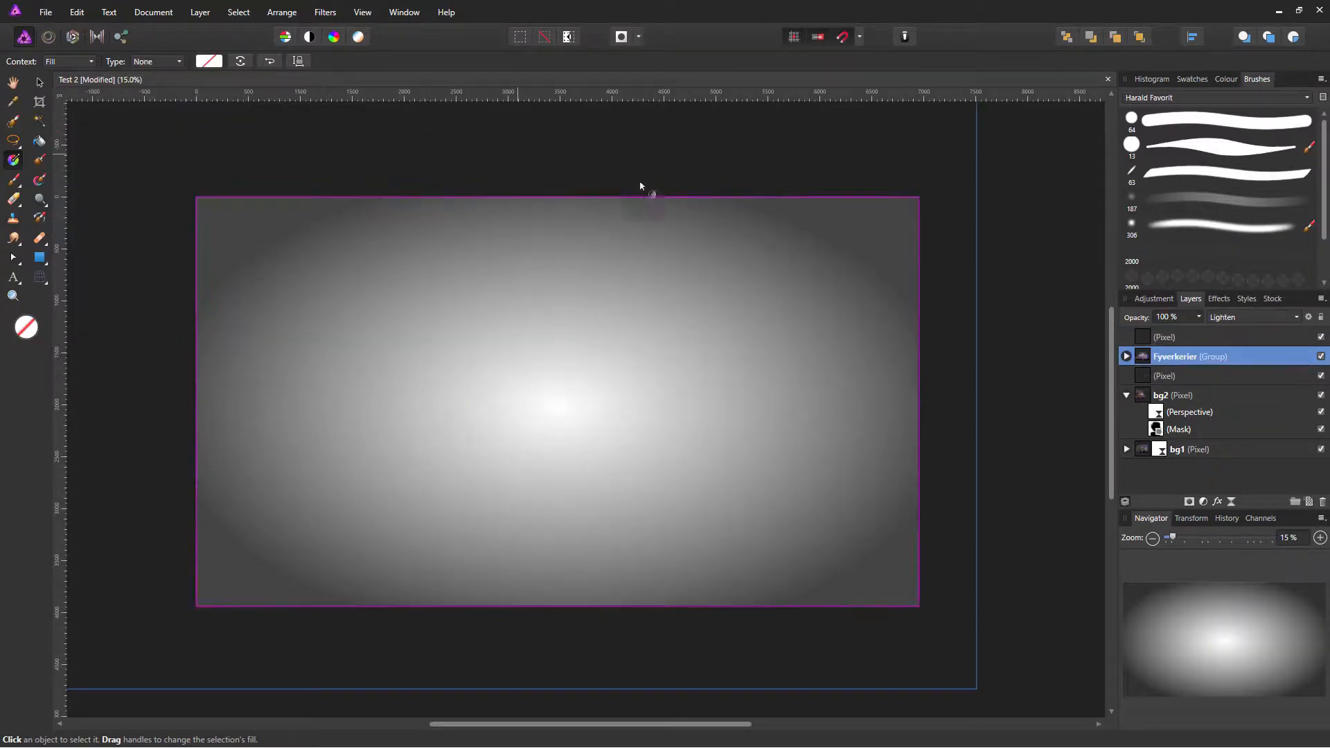
Step: Set the top gradient layer to Multiply blend mode with lowered opacity
left_click(1203, 332)
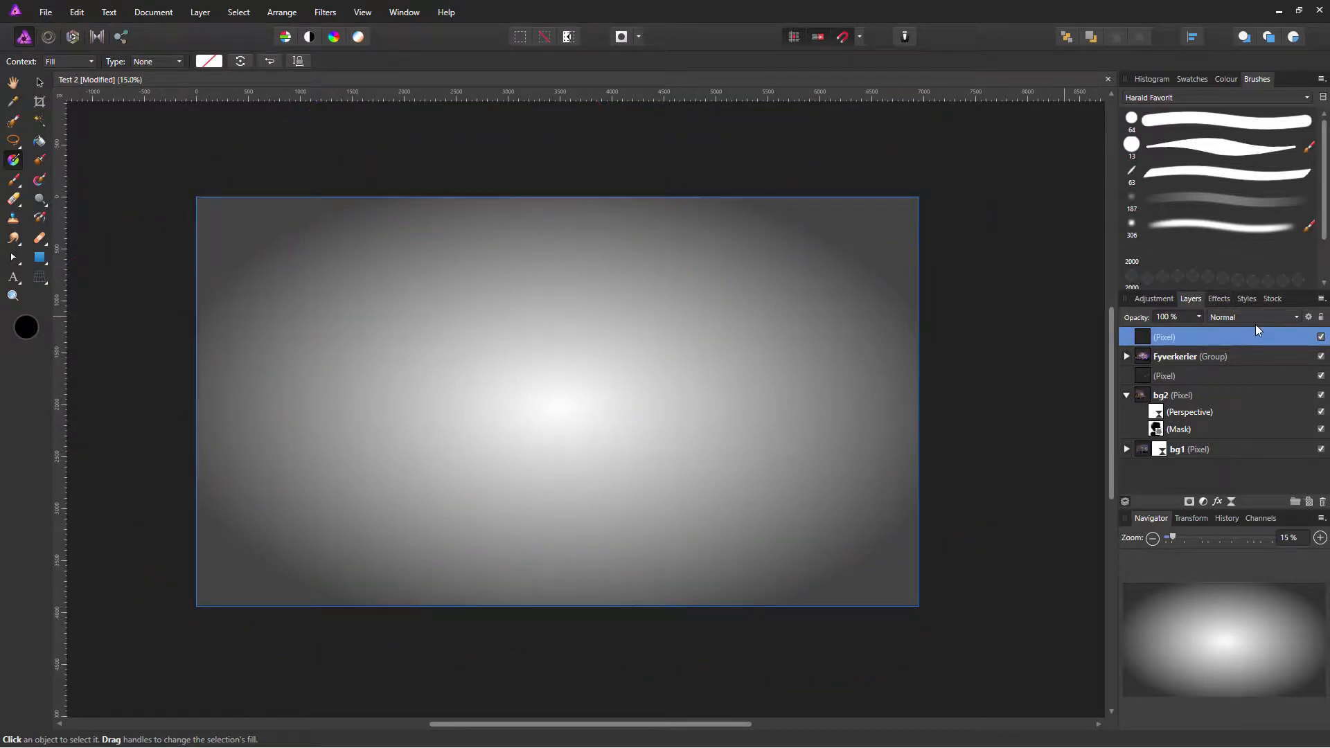
left_click(1272, 324)
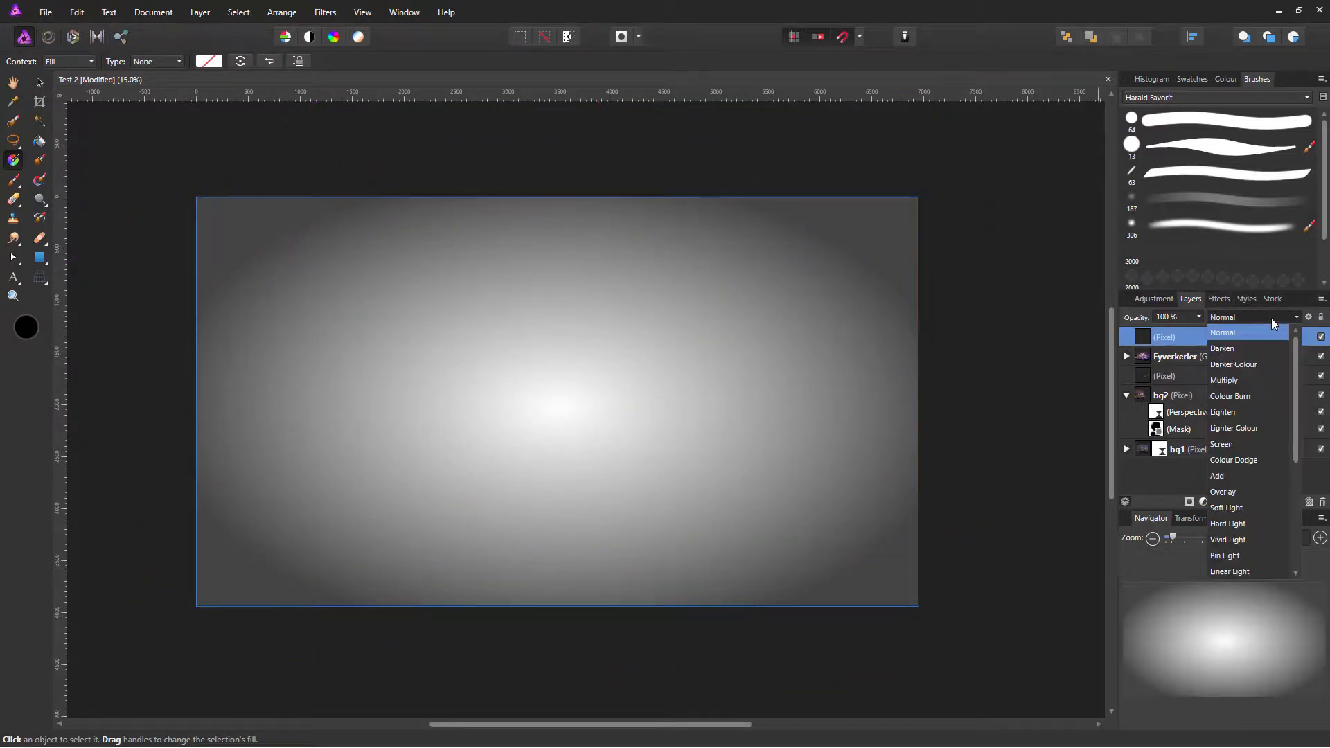
left_click(1237, 383)
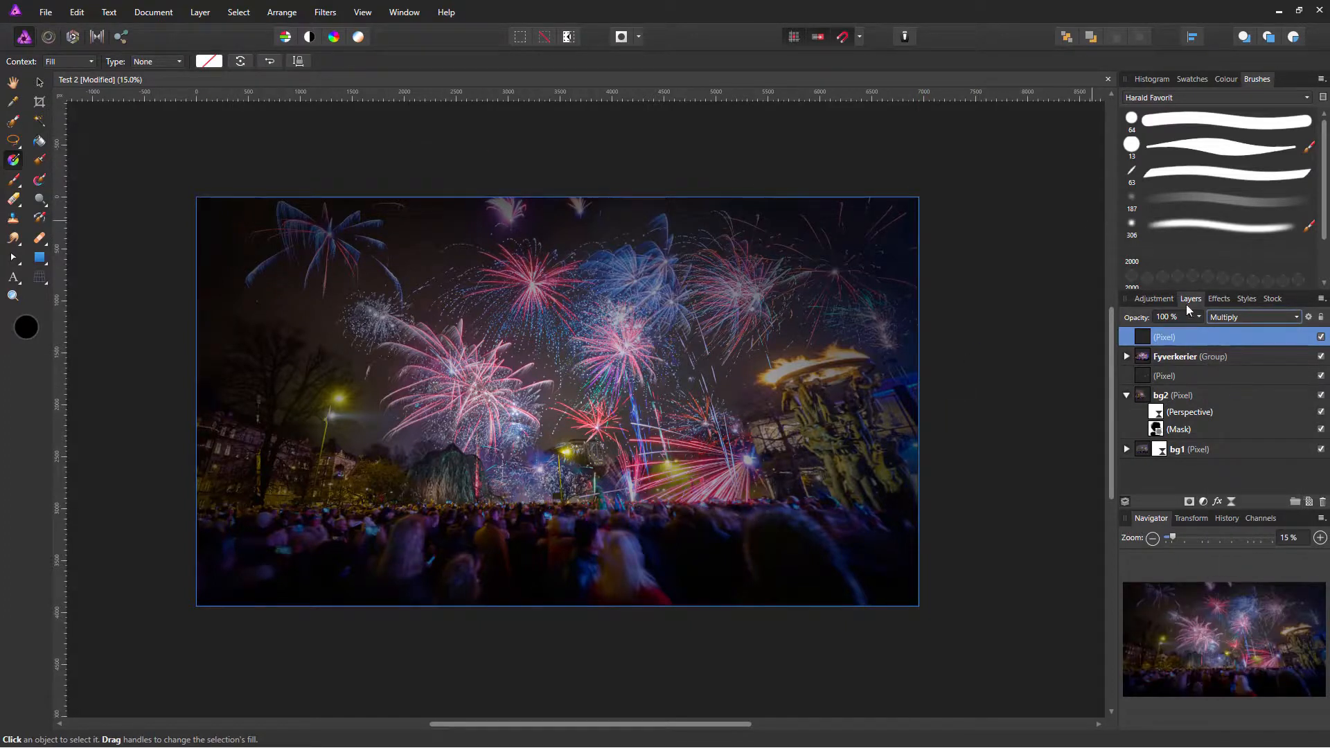
left_click(1198, 317)
left_click_drag(1204, 334, 1146, 331)
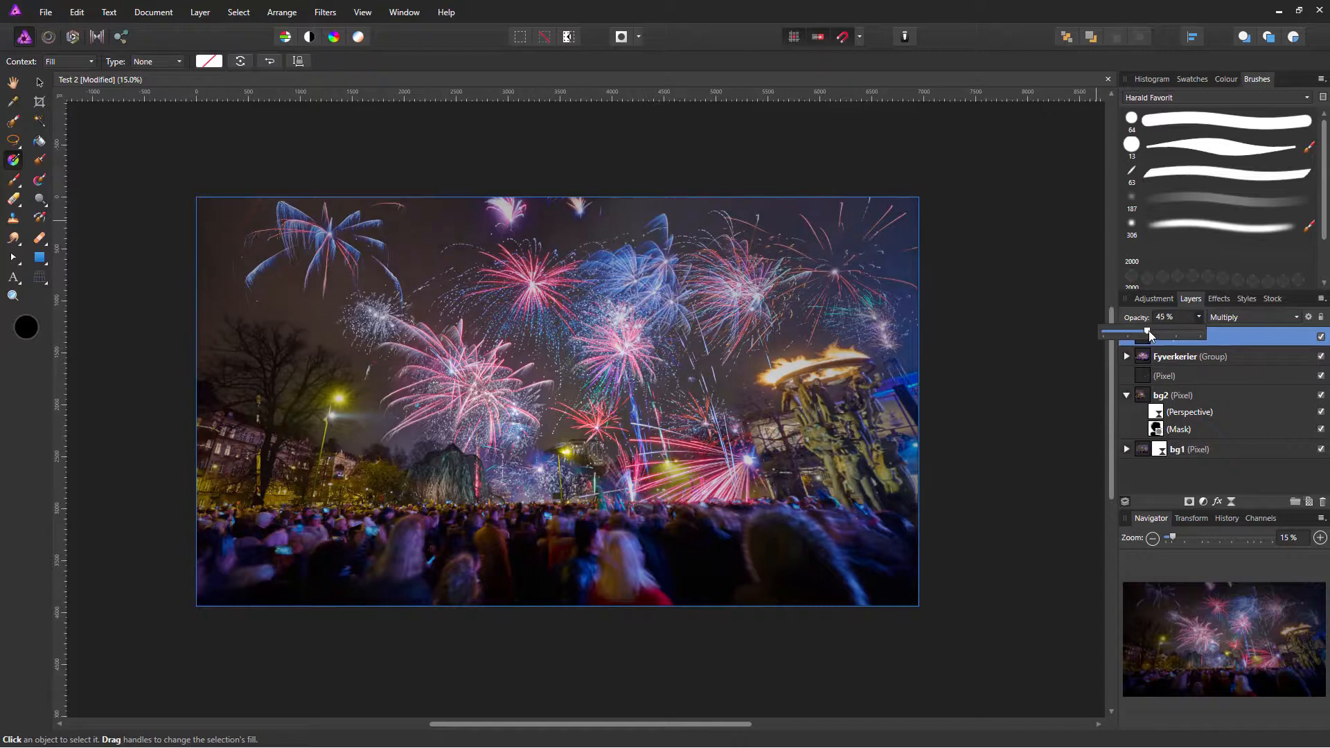
Step: Compare the vignette on and off, then settle its opacity at 21%
left_click(1321, 337)
left_click(1321, 337)
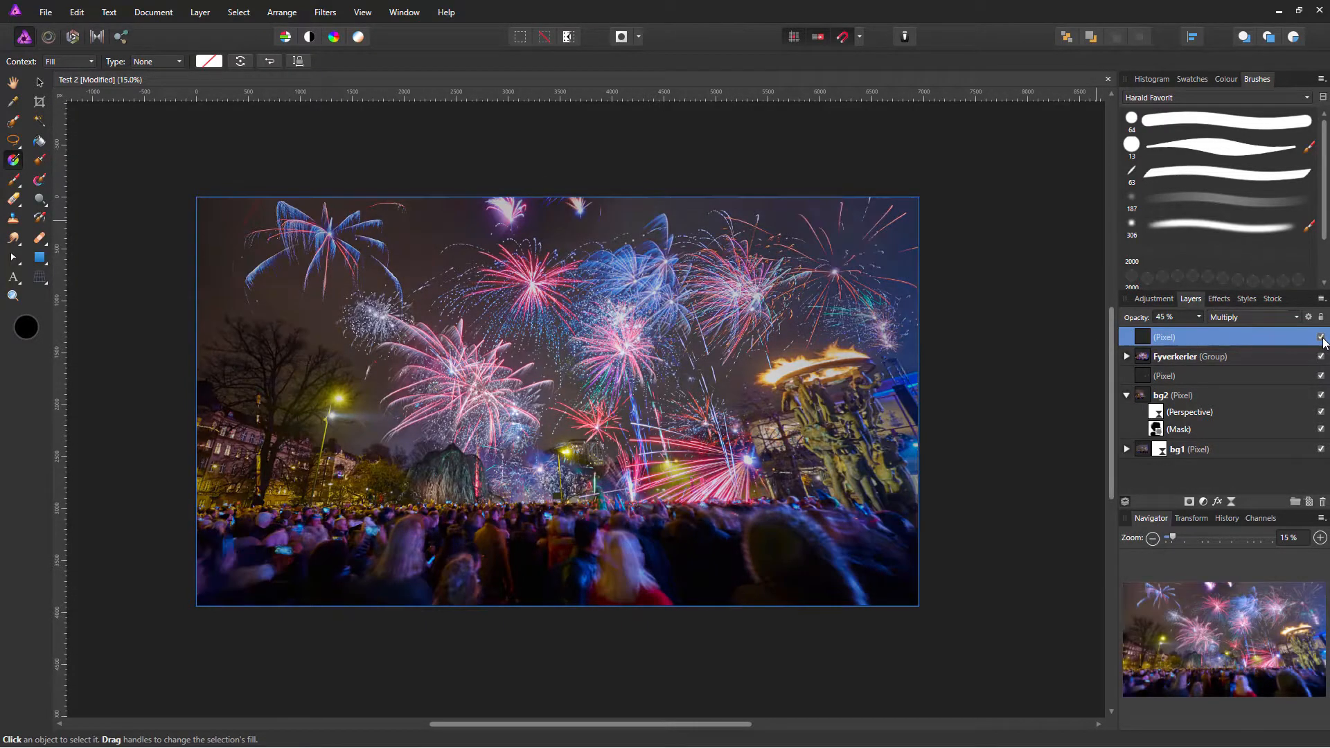
left_click(1321, 337)
left_click(1321, 337)
left_click(1320, 337)
left_click(1321, 337)
left_click(1199, 318)
left_click_drag(1200, 335, 1176, 336)
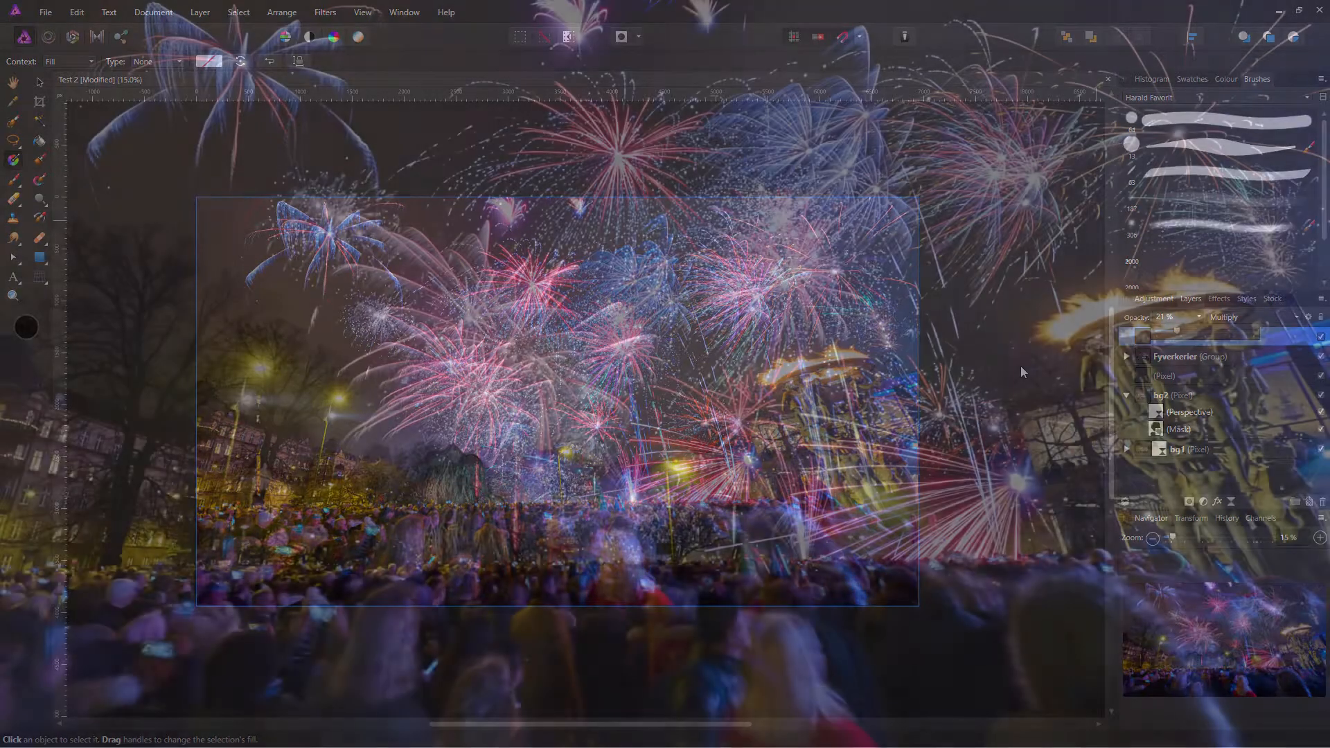